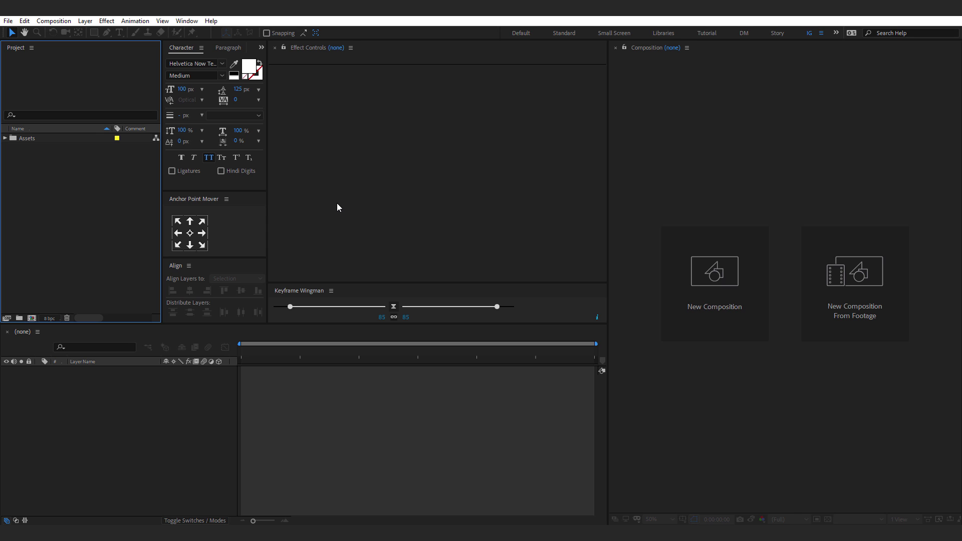
left_click(192, 21)
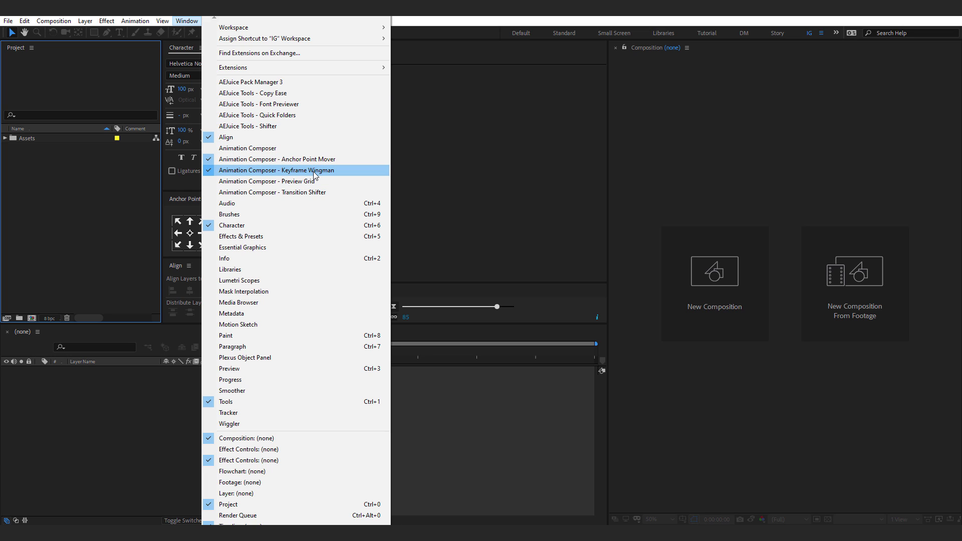
left_click(475, 406)
left_click_drag(308, 291, 326, 279)
left_click(125, 212)
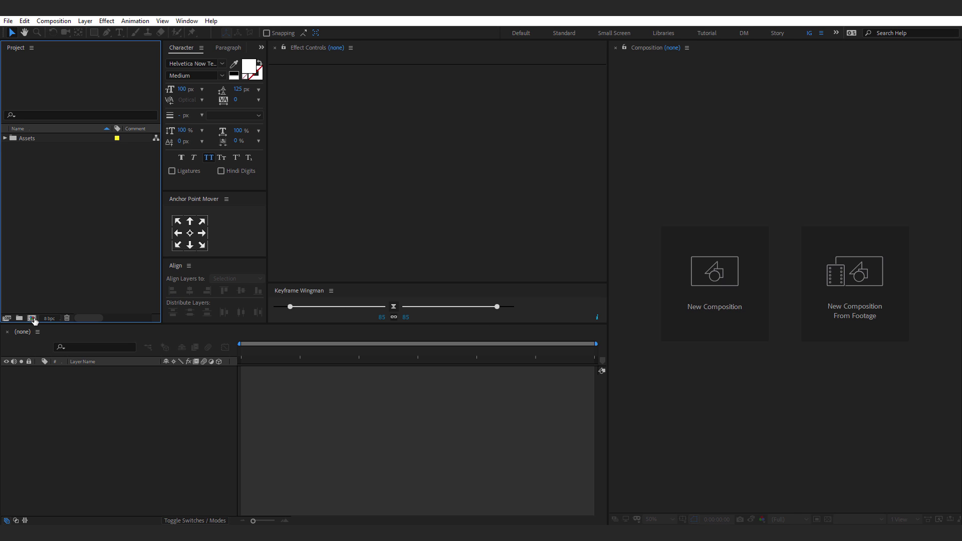
Step: Create a new 1080 × 1920 px composition named Main Story at 30 fps with a duration of 15 seconds
left_click(32, 318)
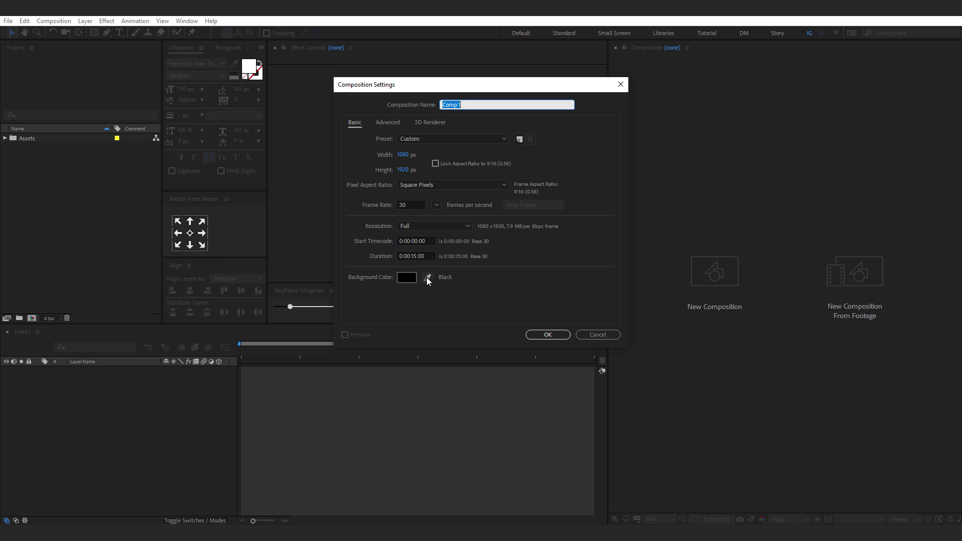
left_click(411, 256)
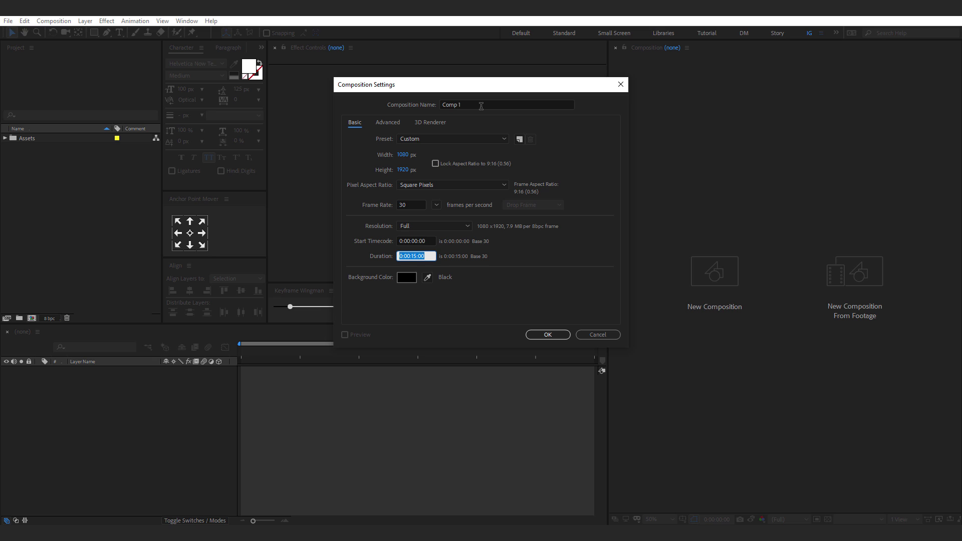
left_click(481, 106)
type("Ma")
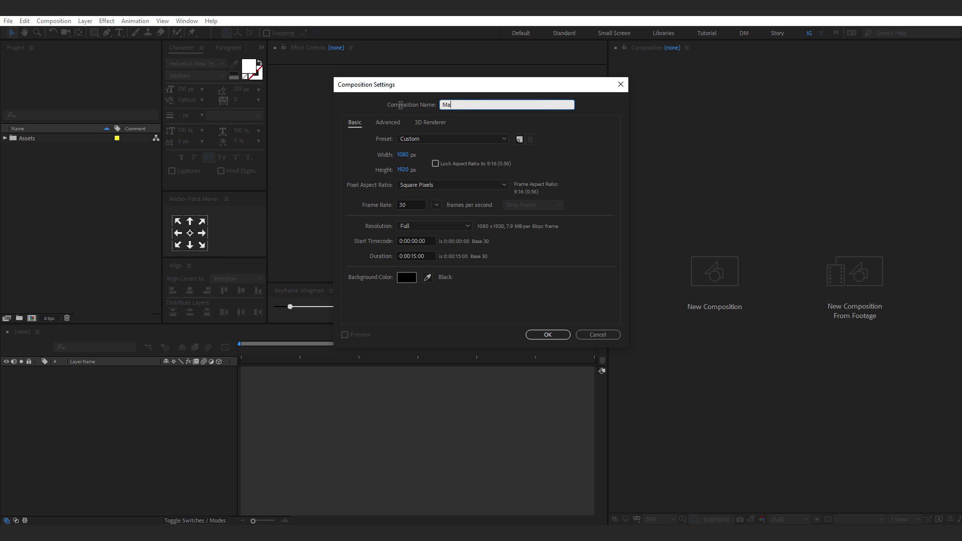
type("in Story")
left_click(542, 333)
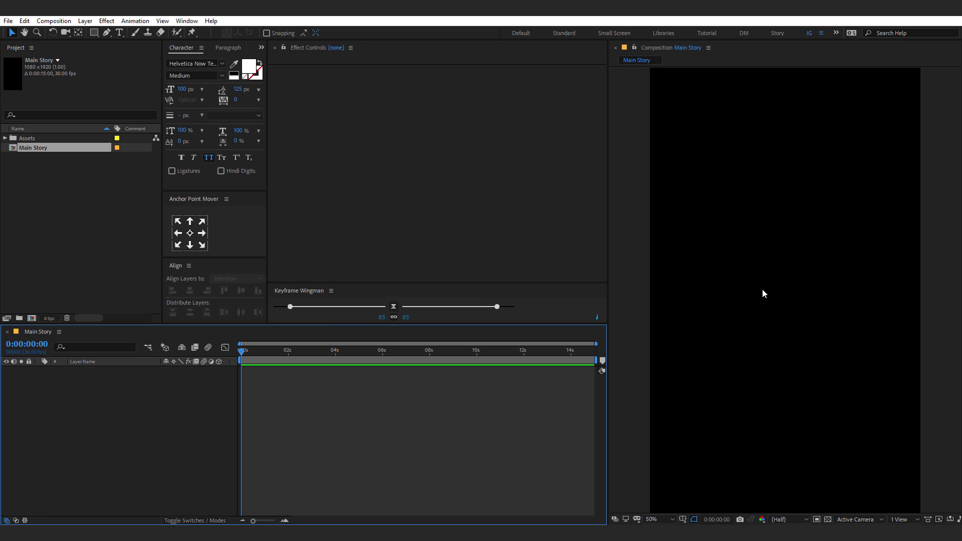
Step: Create another composition with the same 1080 × 1920 px, 15-second settings and name it Media_01
left_click(33, 259)
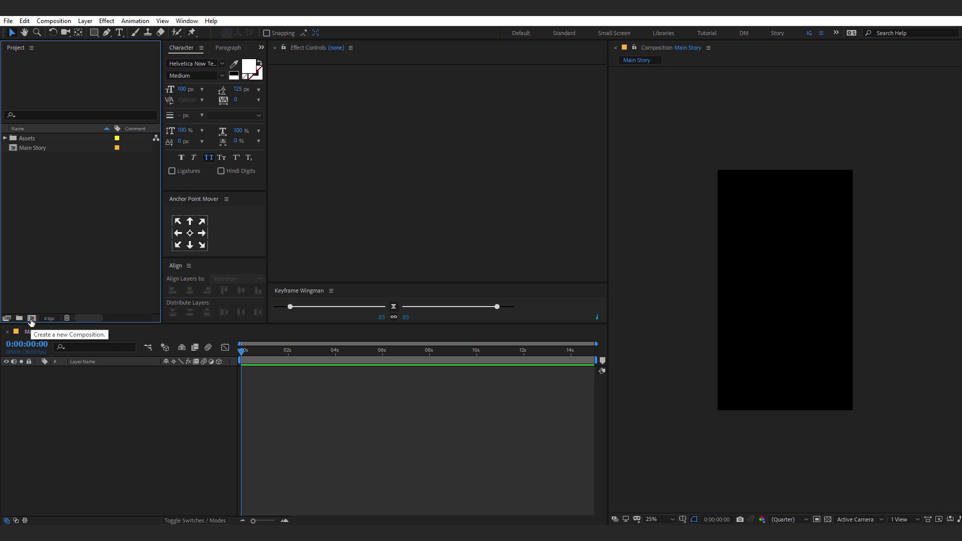
left_click(31, 319)
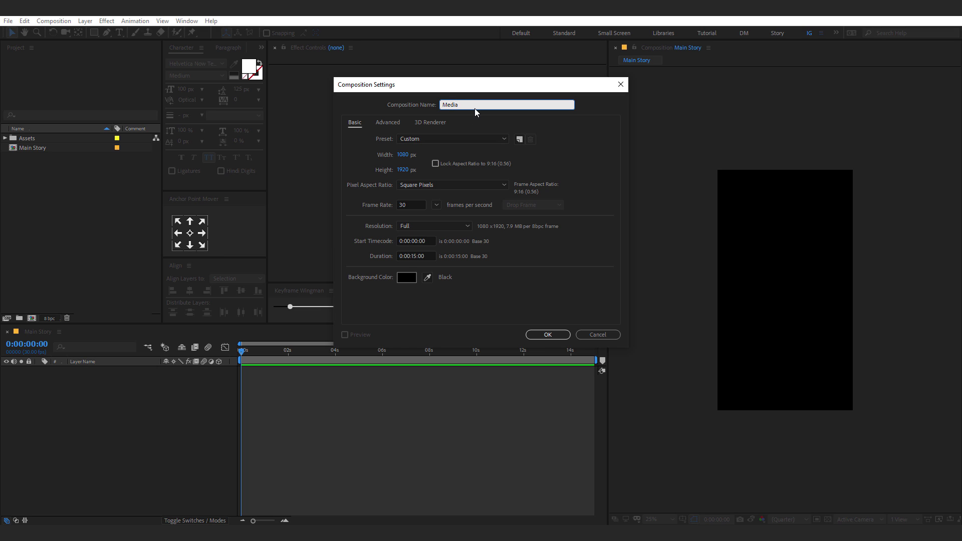
type("Media_01")
left_click(547, 334)
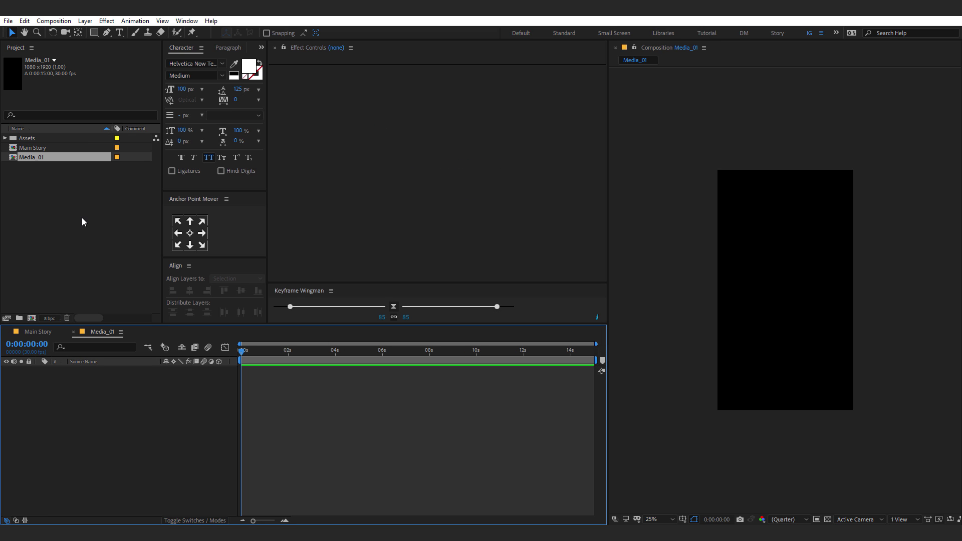
Step: Duplicate the Media_01 composition twice in the project
left_click(80, 217)
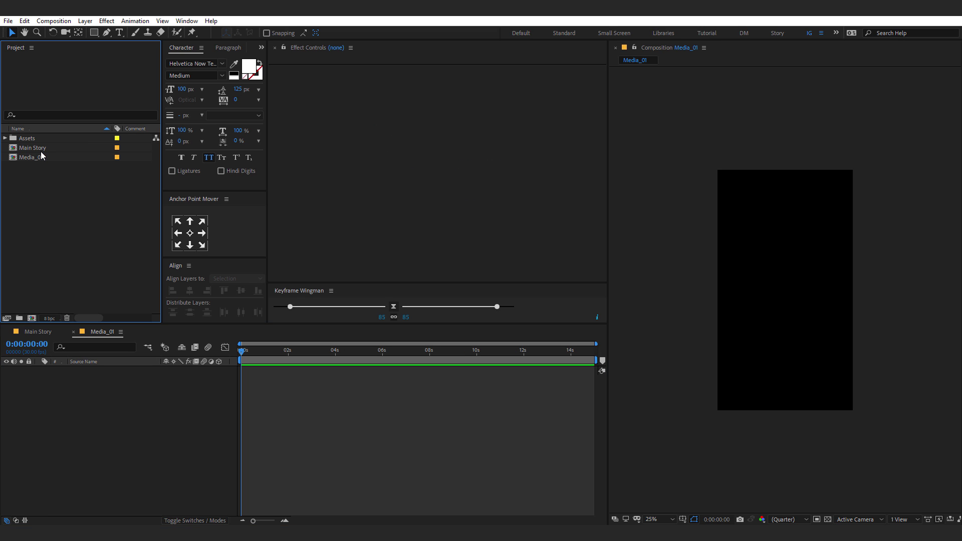
left_click(41, 153)
key("ctrl+d")
key("ctrl+d")
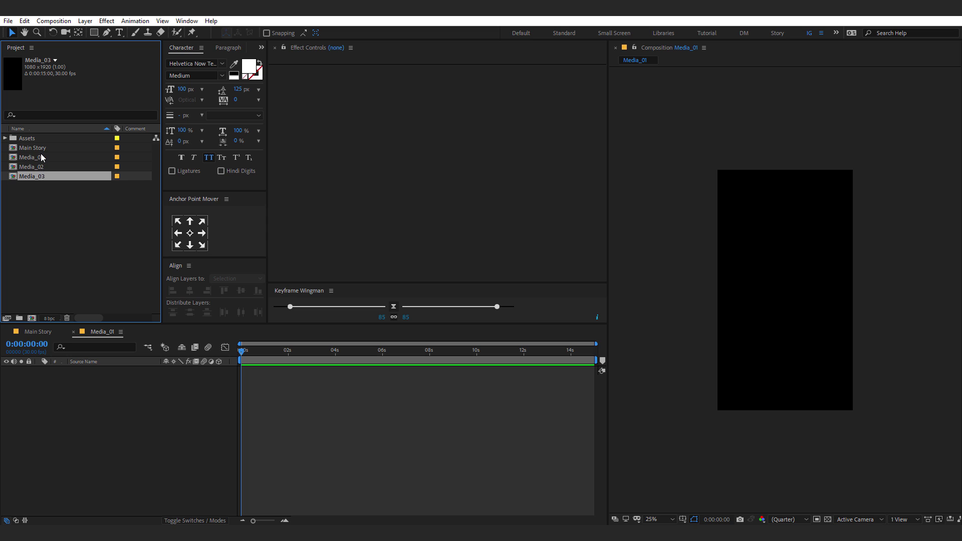
left_click(45, 191)
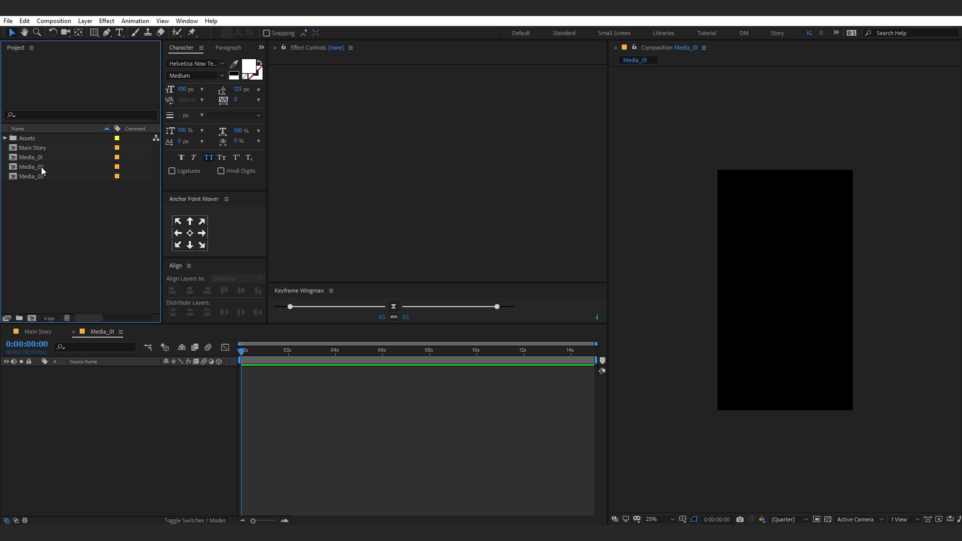
Step: Open the three Media compositions together in the timeline
left_click(38, 160)
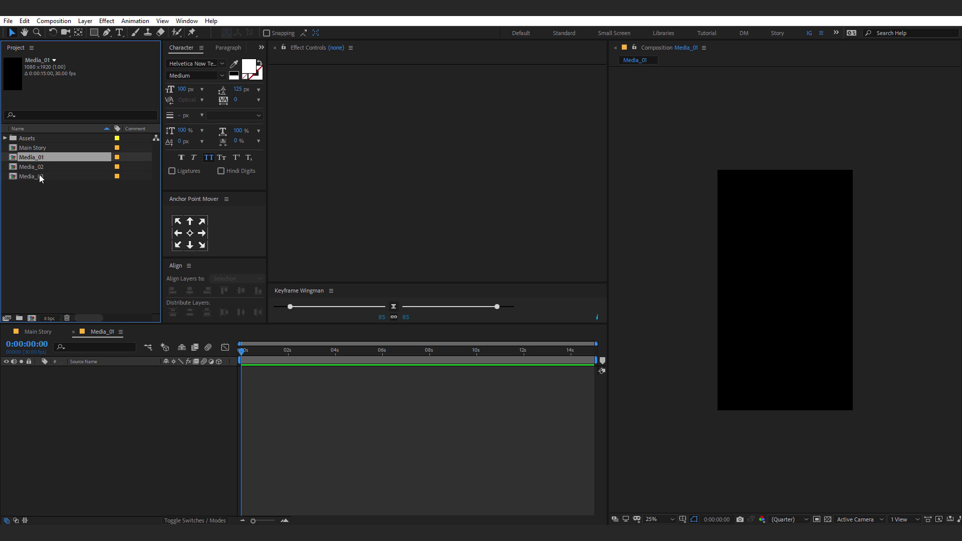
left_click(39, 174, "shift")
double_click(39, 174)
left_click(80, 211)
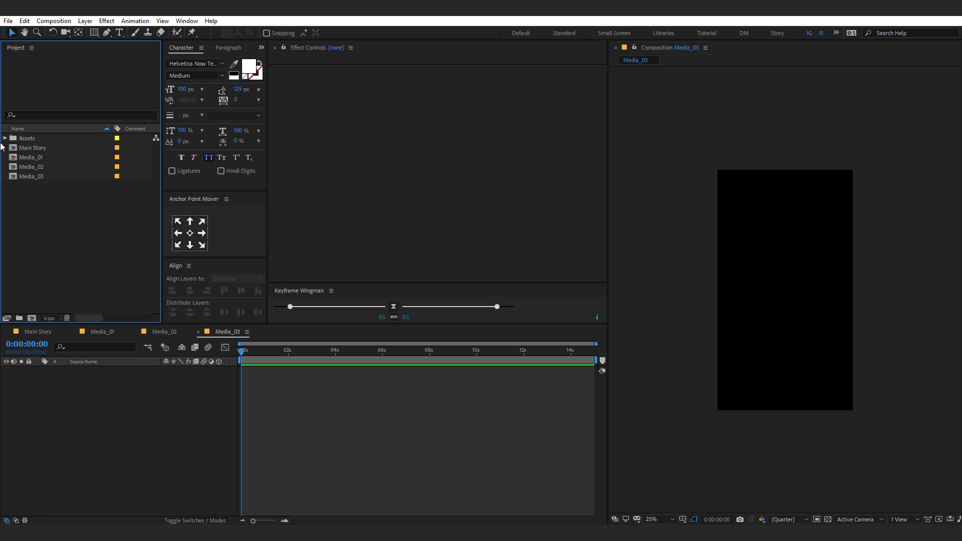
Step: Expand the Assets folder and add the sparkler portrait (714755-unsplash.jpg) to the Media_01 composition
left_click(5, 138)
left_click(67, 149)
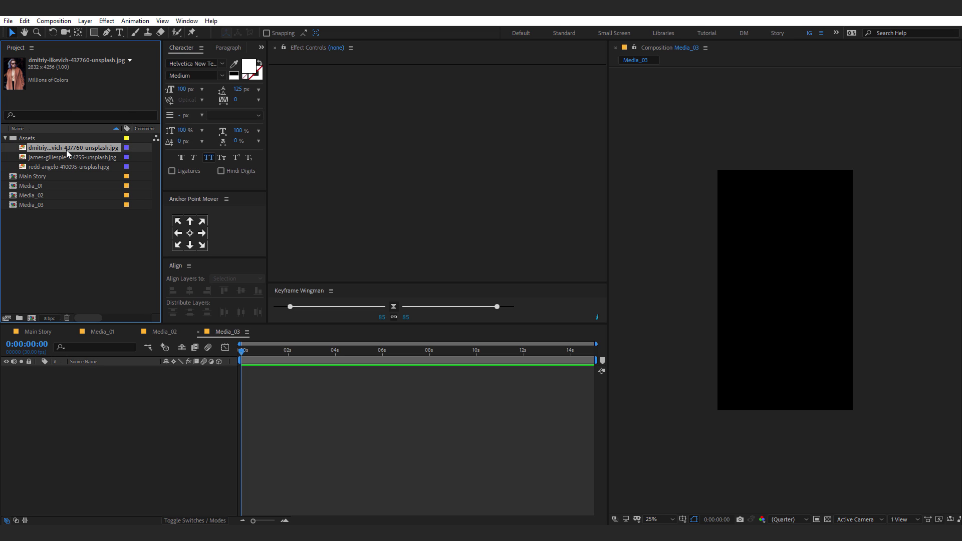
left_click(53, 158)
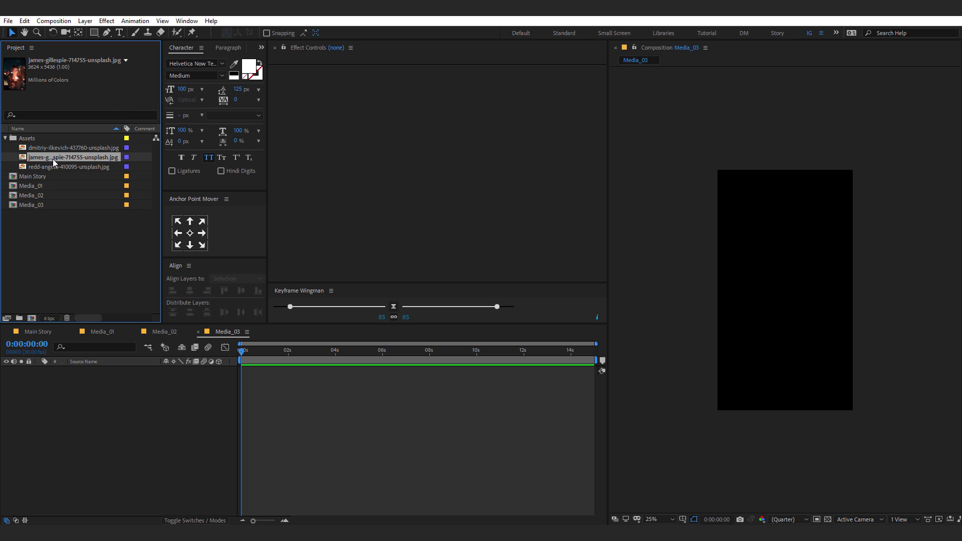
left_click(50, 167)
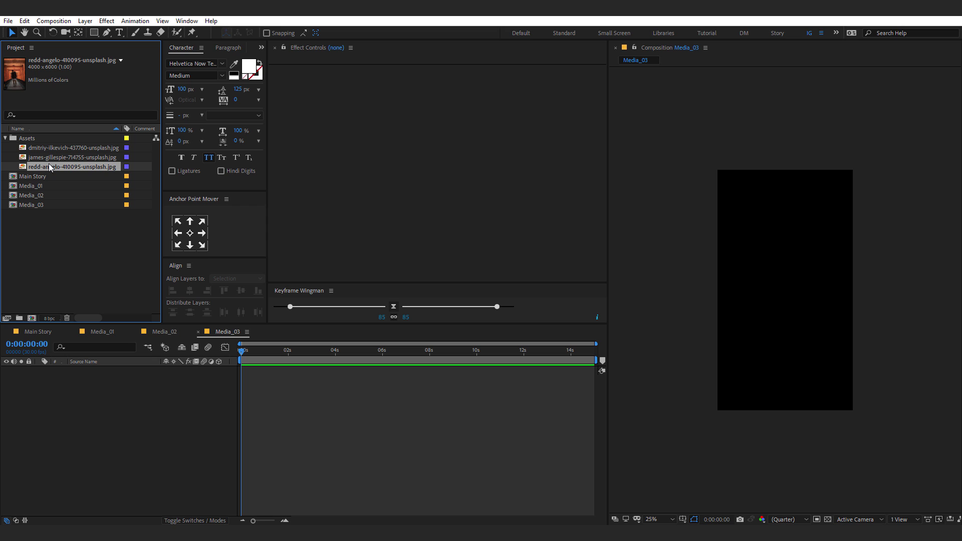
left_click(50, 159)
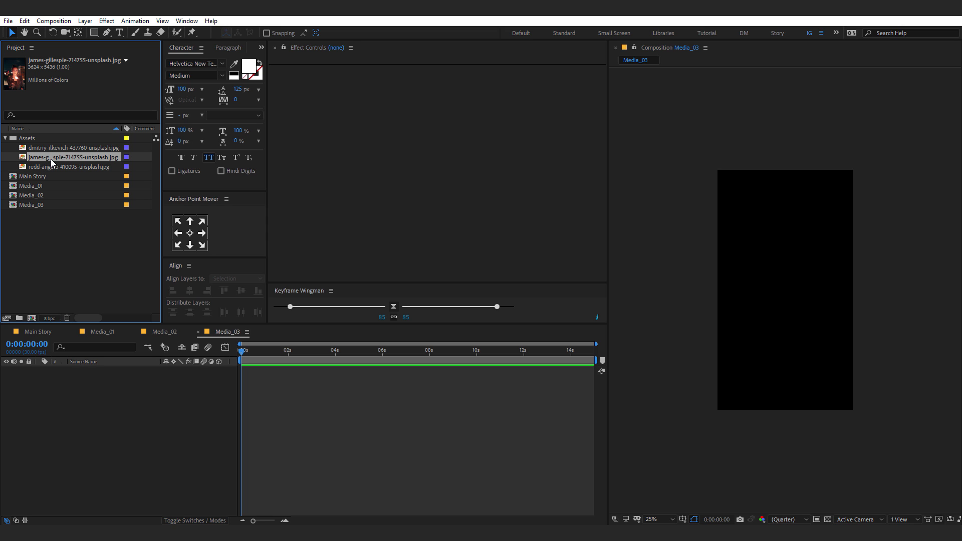
left_click(98, 331)
left_click_drag(44, 156, 154, 405)
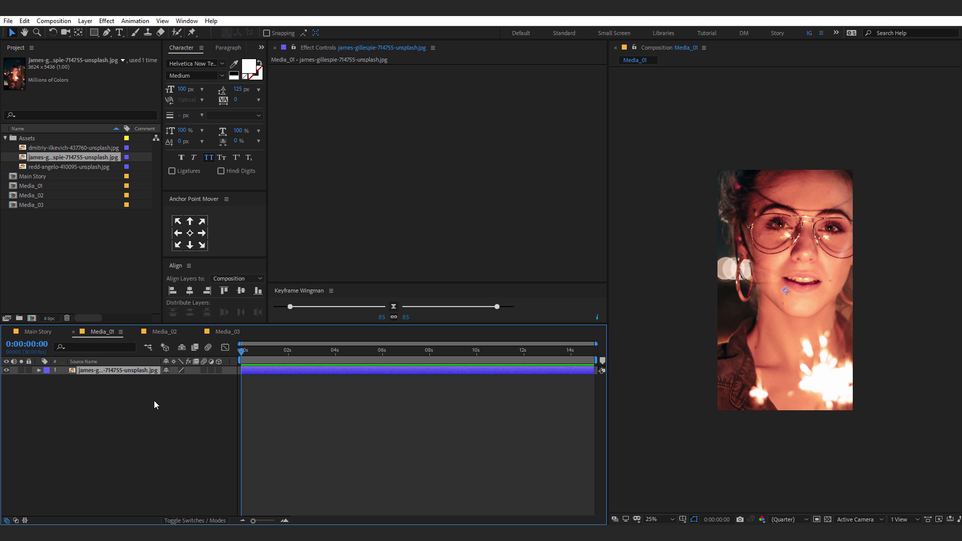
Step: Scale the sparkler portrait down proportionally to just cover the Media_01 frame and move it up to sit near the frame's lower edge
key("comma")
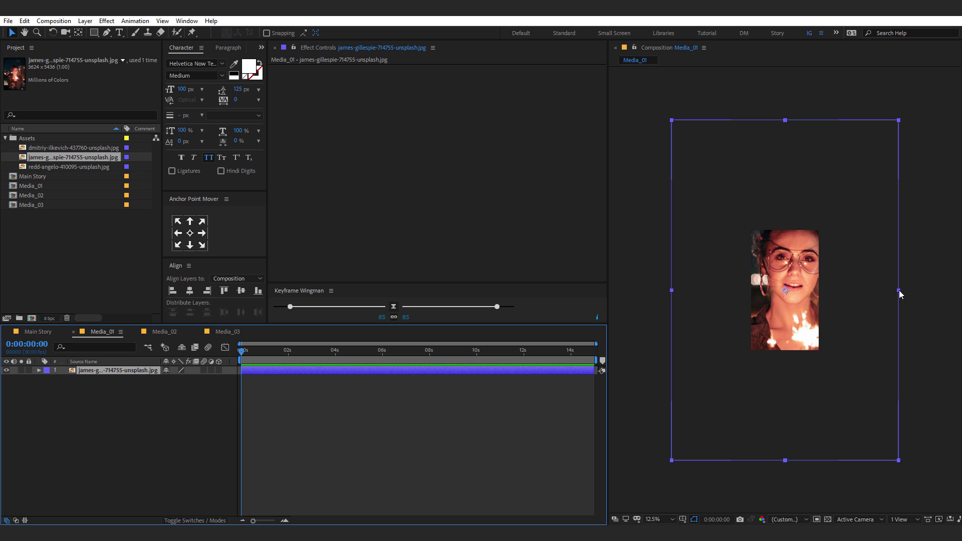
left_click_drag(898, 293, 833, 296)
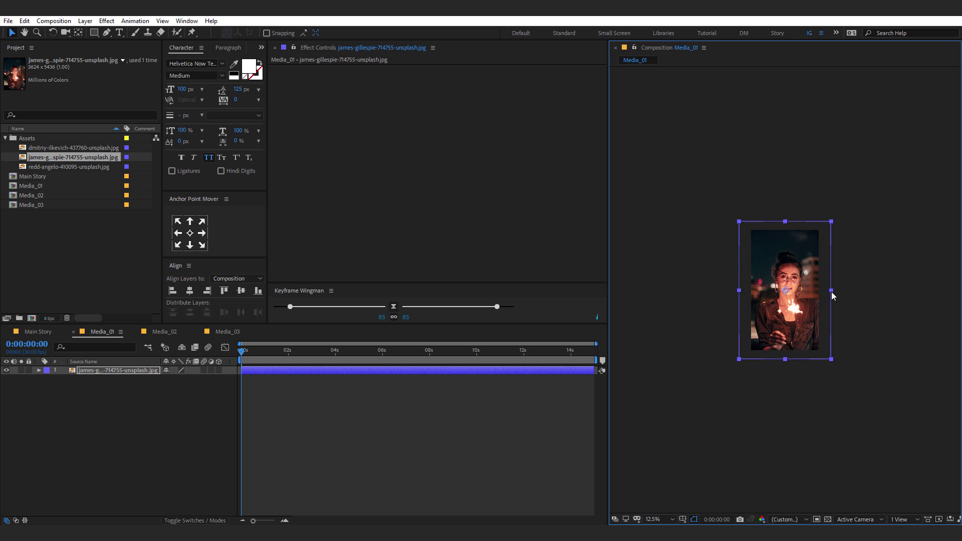
mouse_move(777, 319)
left_mouse_down()
mouse_move(778, 332)
mouse_move(778, 309)
left_mouse_up()
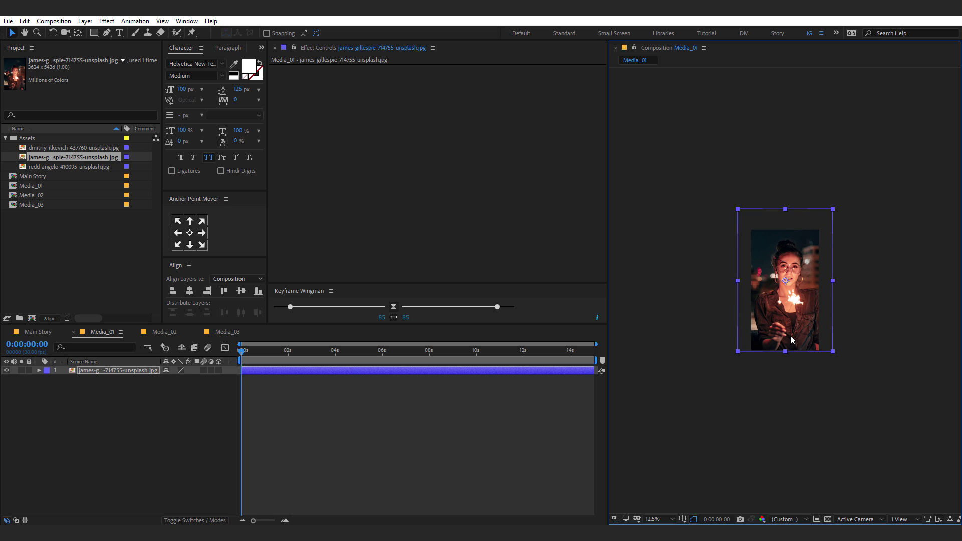
key("period")
key("period")
key("period")
key("period")
key("comma")
key("comma")
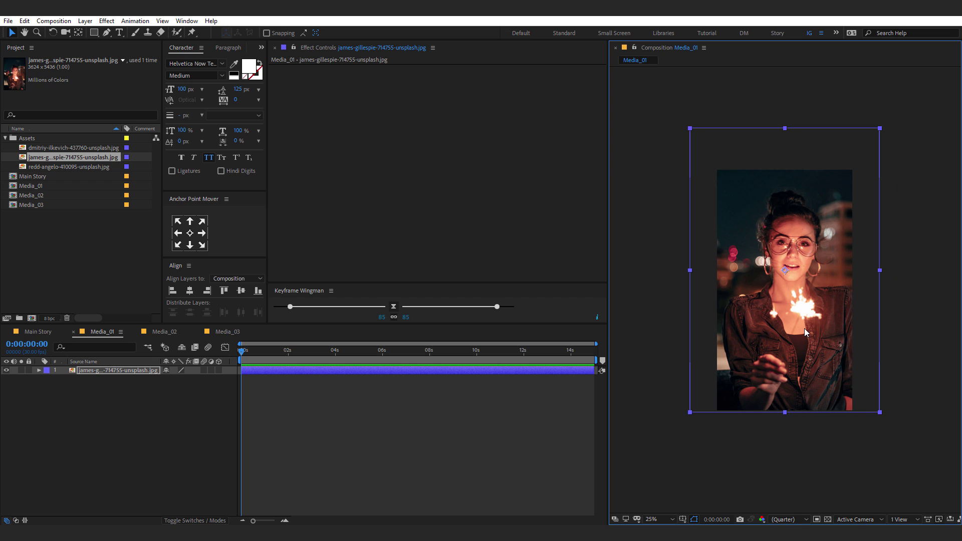
Step: Add the orange-gates photo (410095-unsplash.jpg) to Media_02 and scale it down proportionally to frame the whole walking figure
left_click(144, 332)
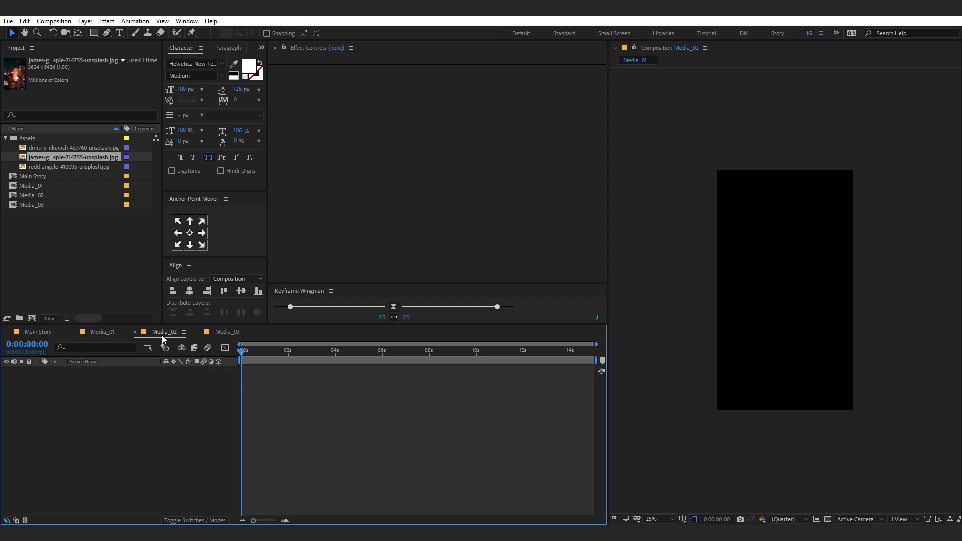
left_click(45, 149)
left_click(47, 167)
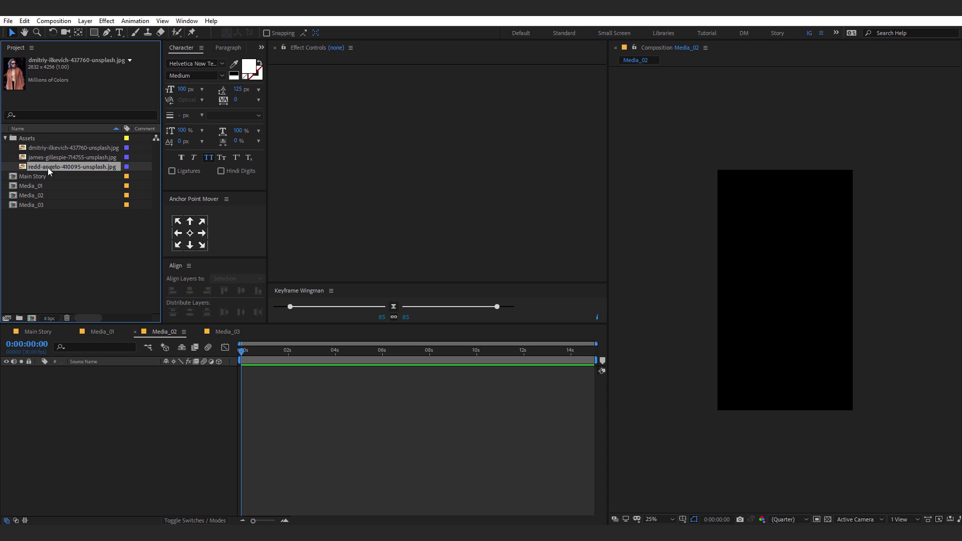
left_click_drag(44, 167, 85, 391)
key("comma")
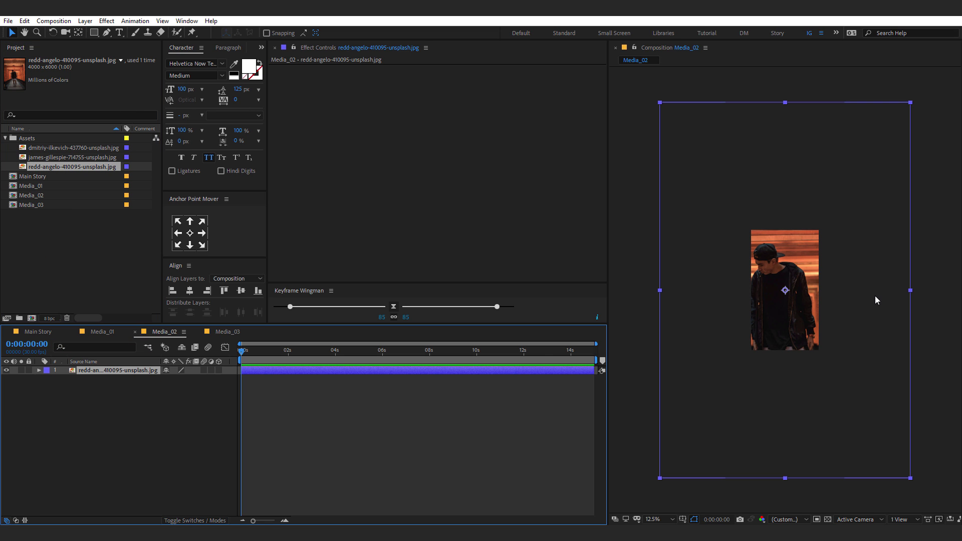
left_click_drag(909, 290, 806, 290)
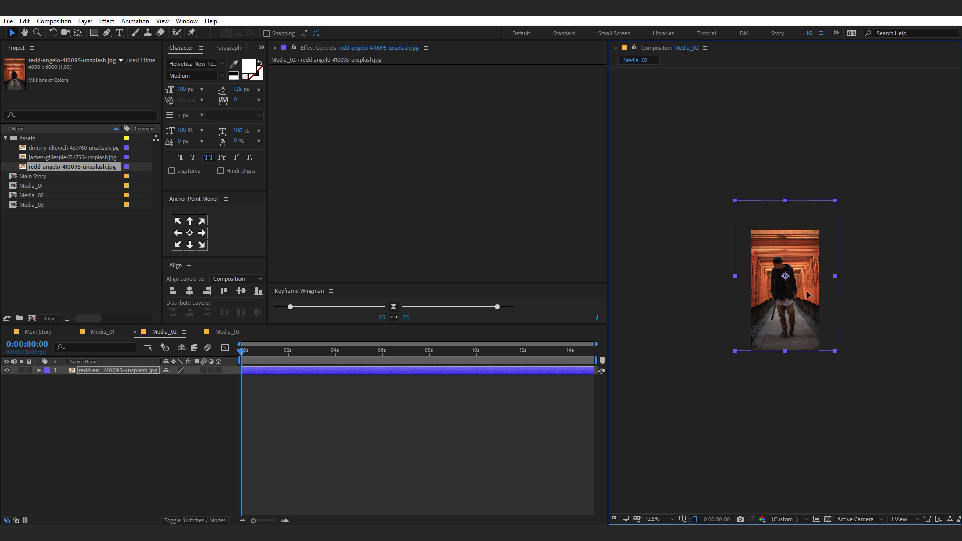
key("period")
key("period")
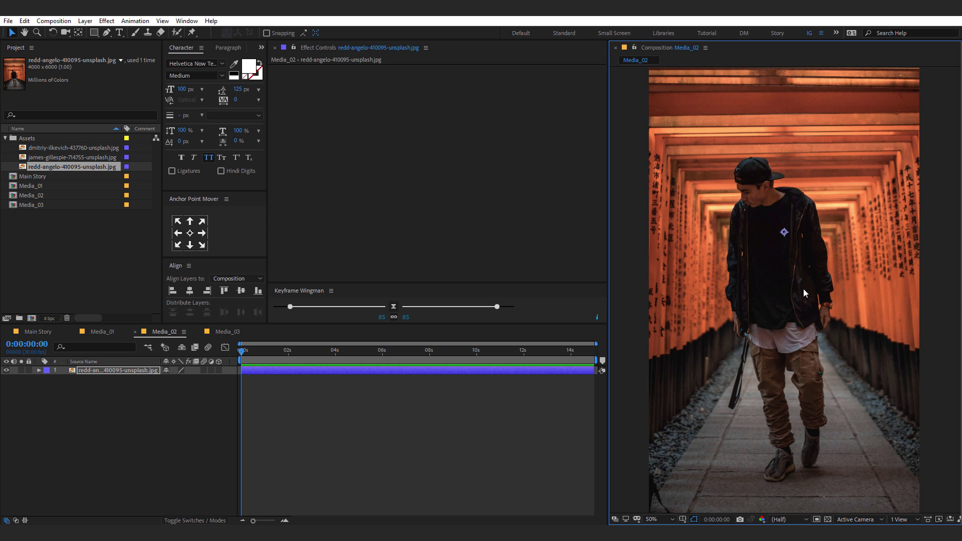
key("comma")
Step: Add the brown-coat portrait (437760-unsplash.jpg) to Media_03 and scale it down proportionally to slightly larger than the frame
left_click(236, 332)
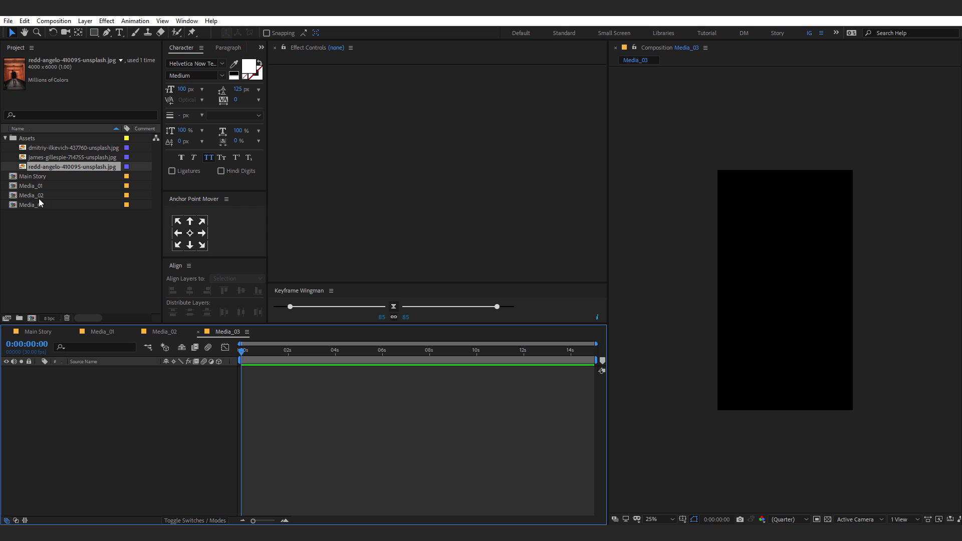
left_click_drag(42, 149, 77, 398)
key("comma")
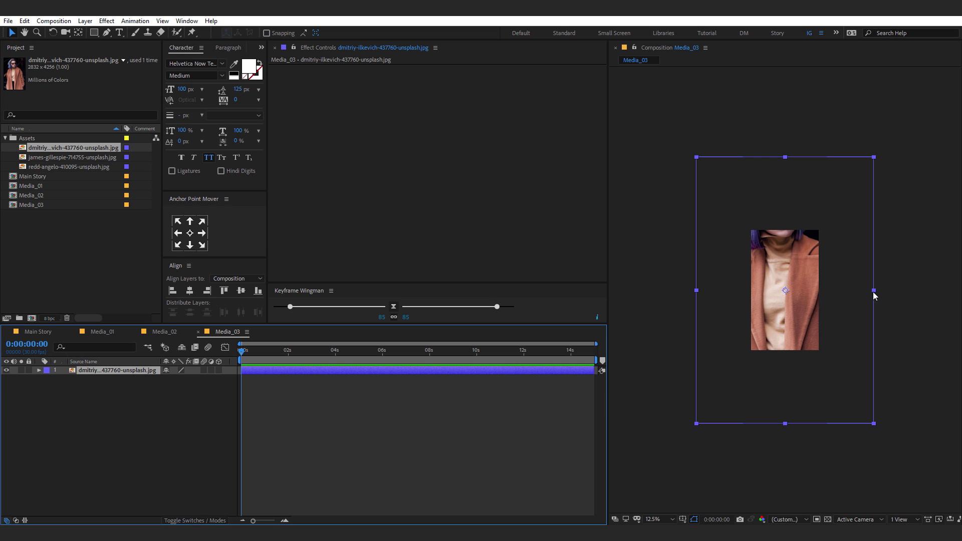
key("ctrl+alt+shift+h")
key("period")
key("period")
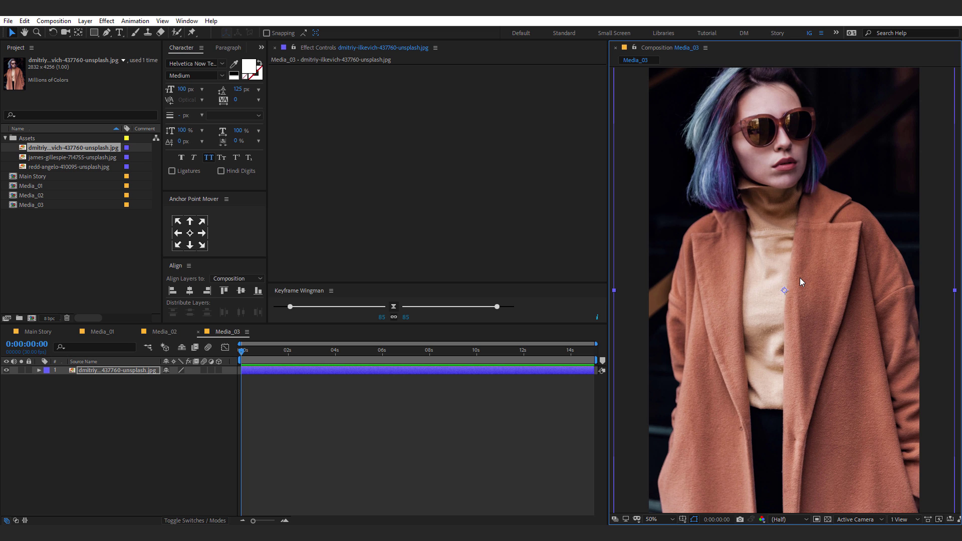
key("comma")
Step: Nudge the brown-coat portrait and align its top edge to the top of the composition
left_click_drag(795, 306, 796, 306)
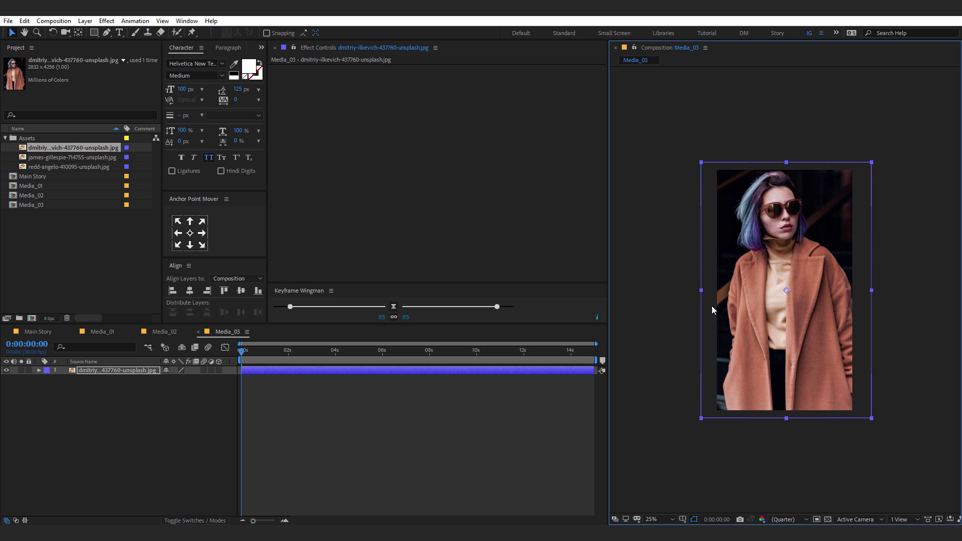
left_click(224, 291)
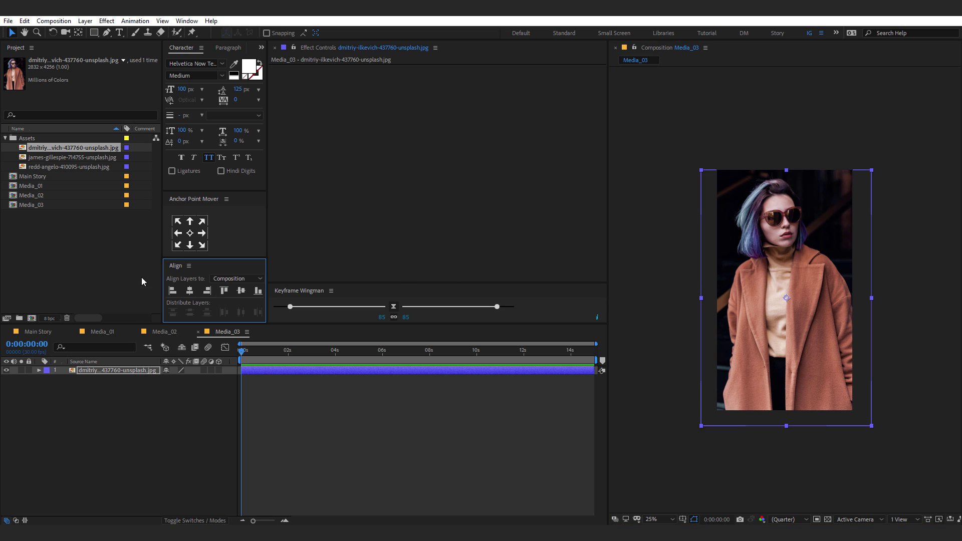
left_click(187, 20)
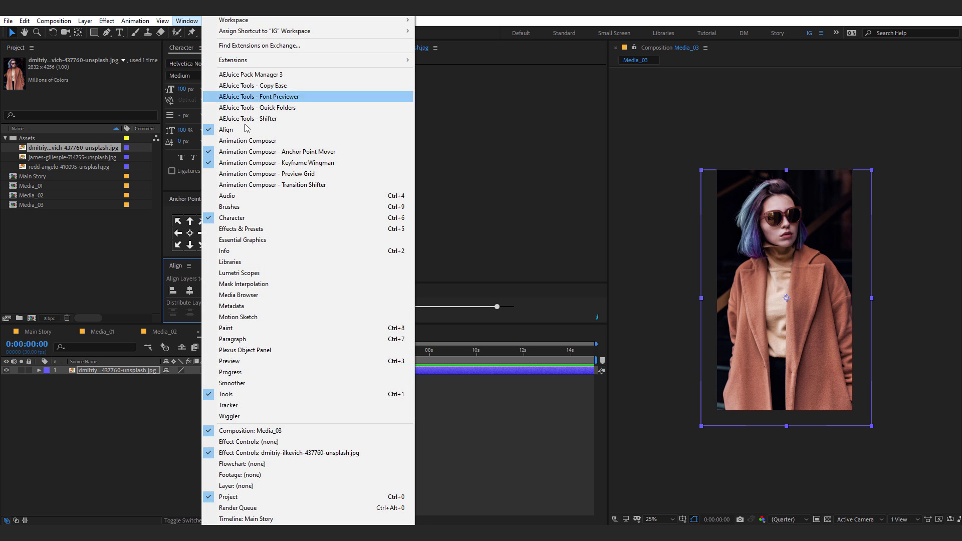
left_click(93, 251)
Step: Add the Media_01, Media_02 and Media_03 compositions as layers in Main Story and collapse the Assets folder
left_click(40, 332)
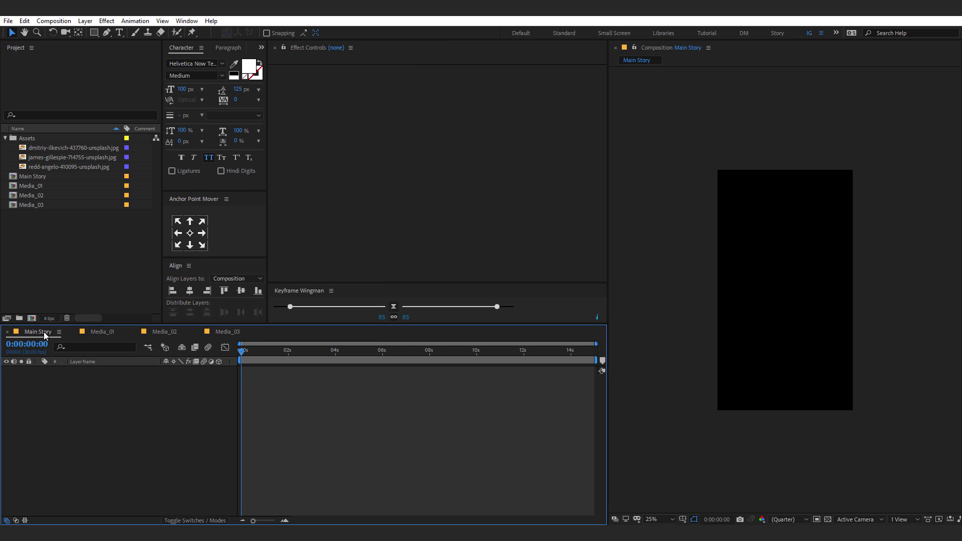
left_click(31, 186)
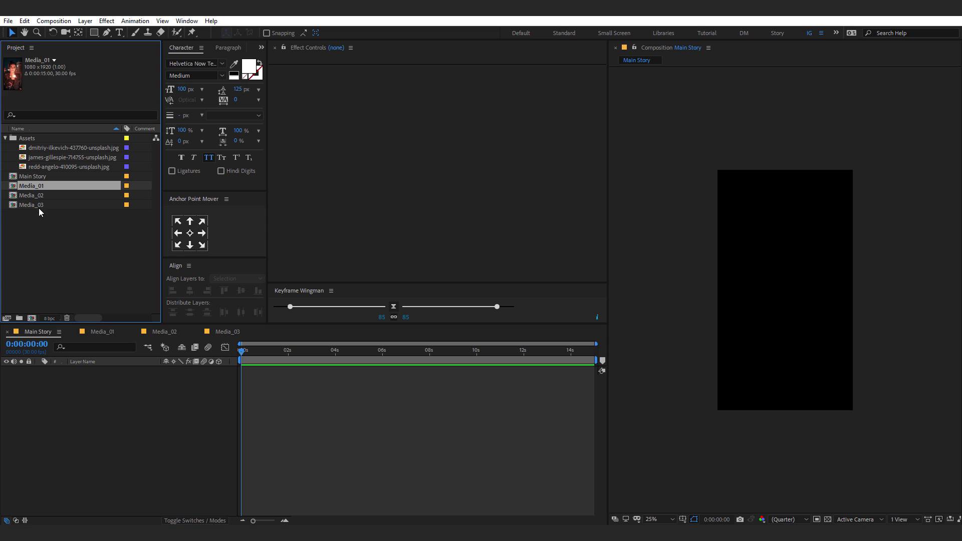
left_click(38, 205, "shift")
left_click(6, 138)
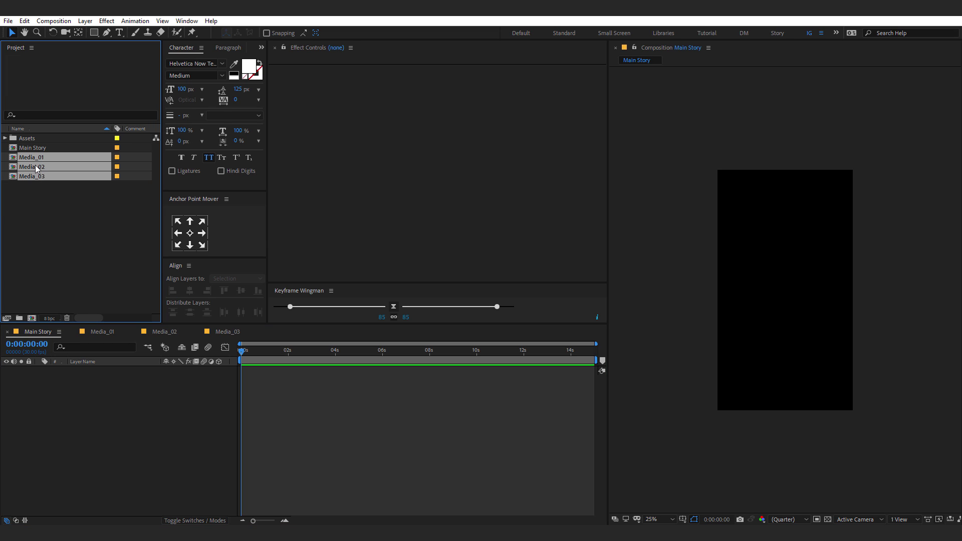
left_click_drag(35, 164, 67, 401)
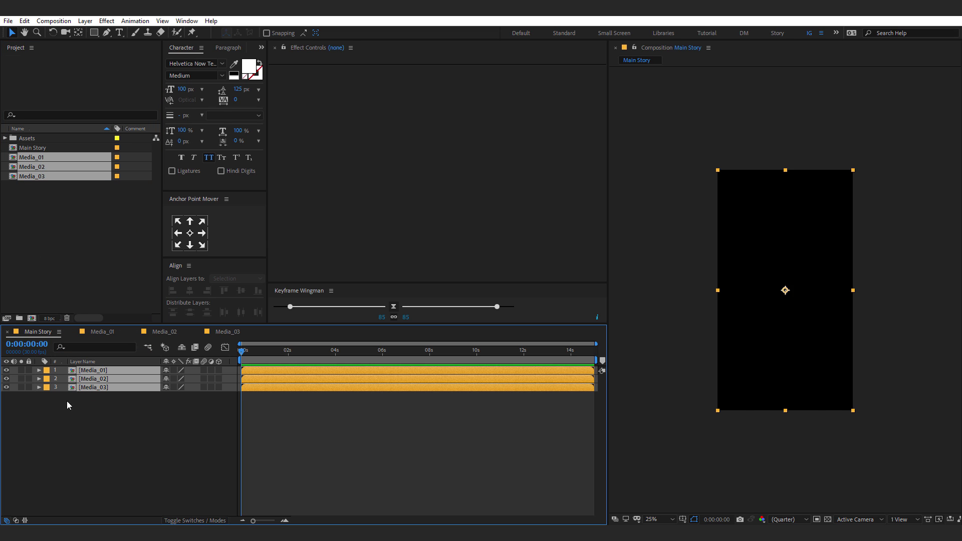
Step: Close the Media_01, Media_02 and Media_03 timelines so only Main Story stays open, with no layer selected
left_click(73, 331)
left_click(74, 332)
left_click(74, 332)
left_click(92, 436)
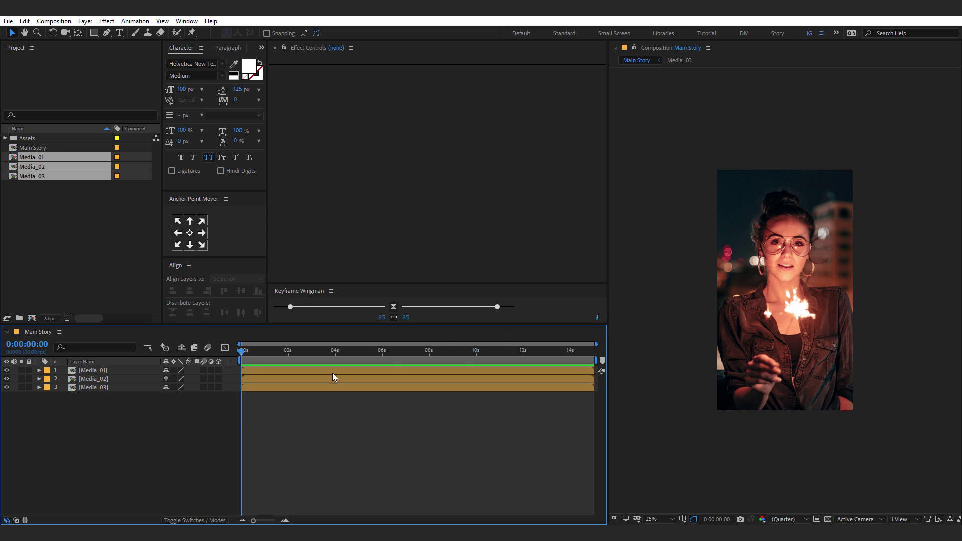
Step: Create a full-frame rectangle shape layer in Main Story and give it a light grey fill
left_click(94, 33)
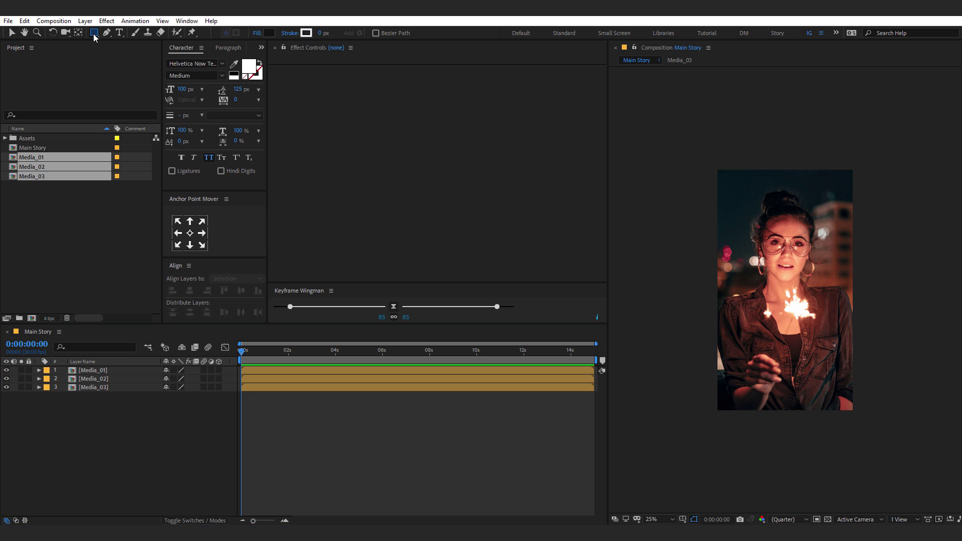
double_click(93, 33)
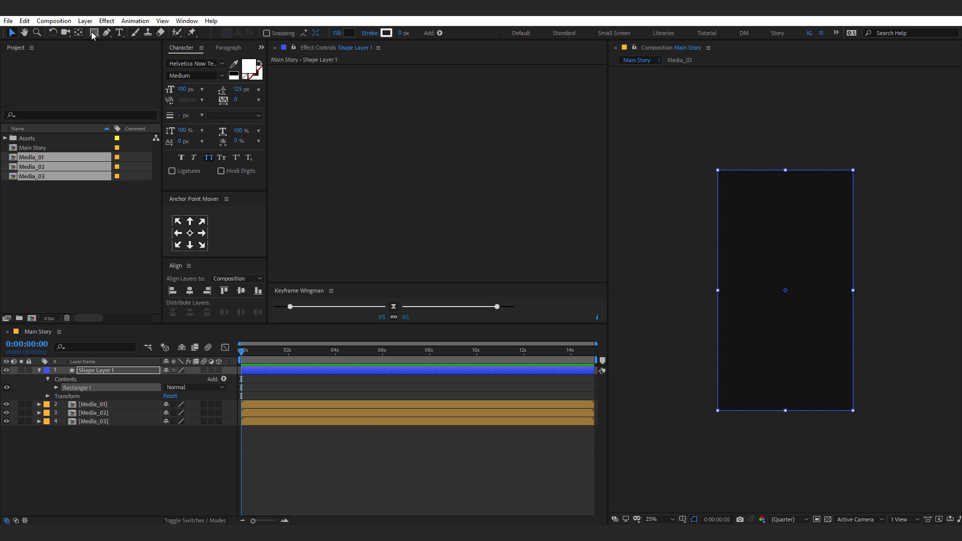
left_click(350, 33)
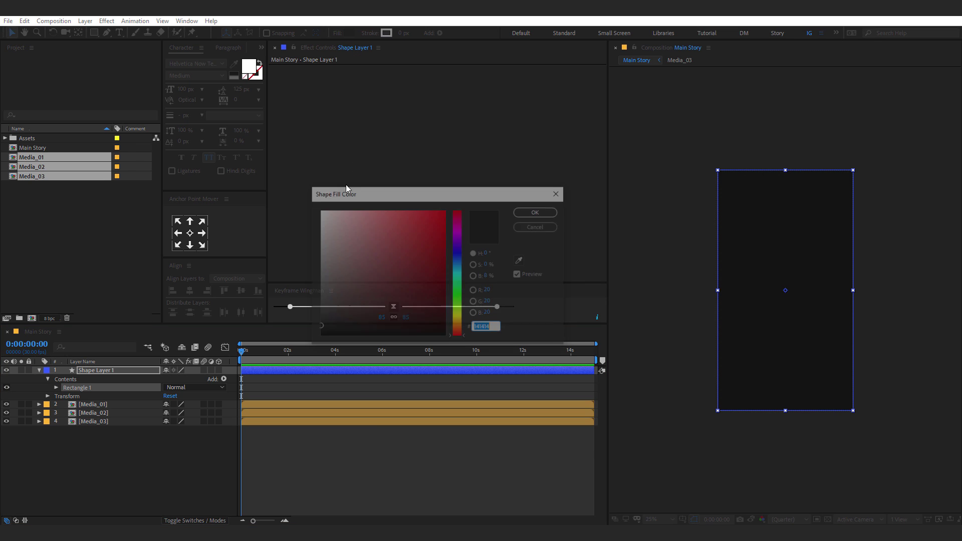
left_click_drag(326, 230, 291, 224)
left_click(536, 212)
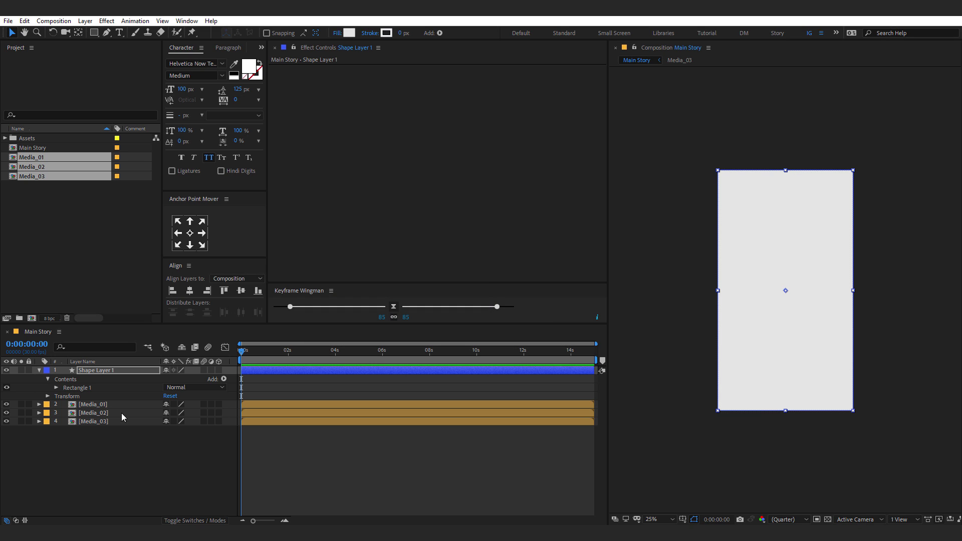
Step: Rename the rectangle shape layer as Mask_01
left_click(95, 383)
left_click(98, 375)
left_click(97, 371)
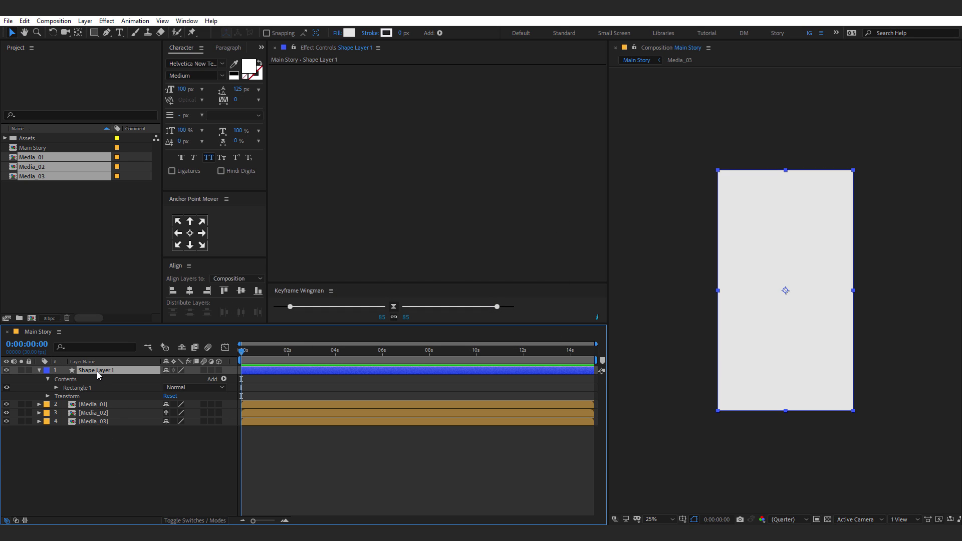
key("Return")
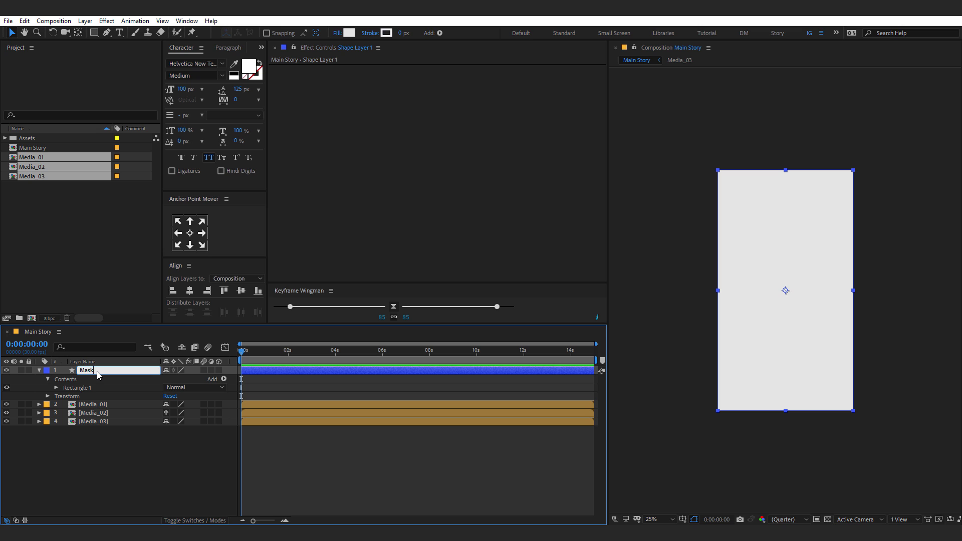
key("Return")
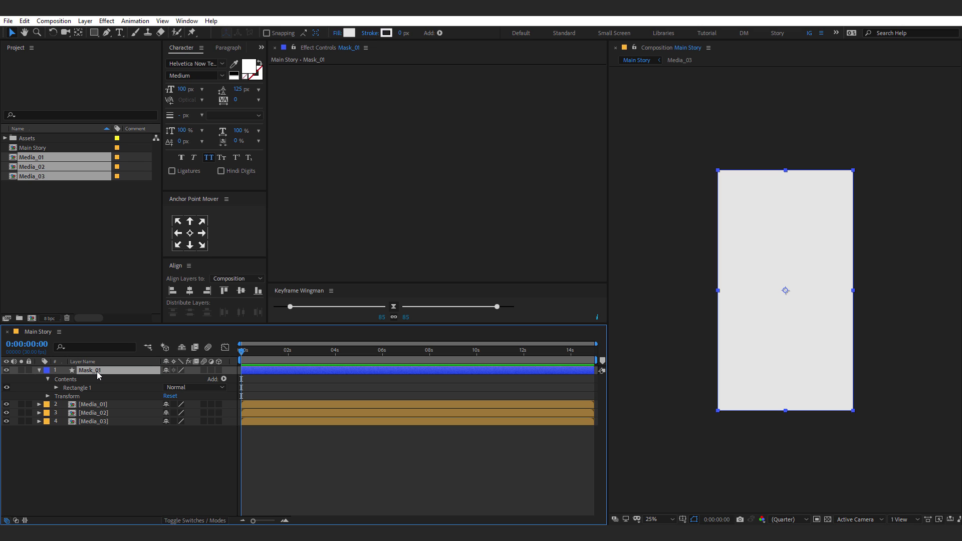
Step: Unlink the Mask_01 rectangle's size proportions and divide its width by 3 to 360, keeping the height at 1920
left_click(57, 388)
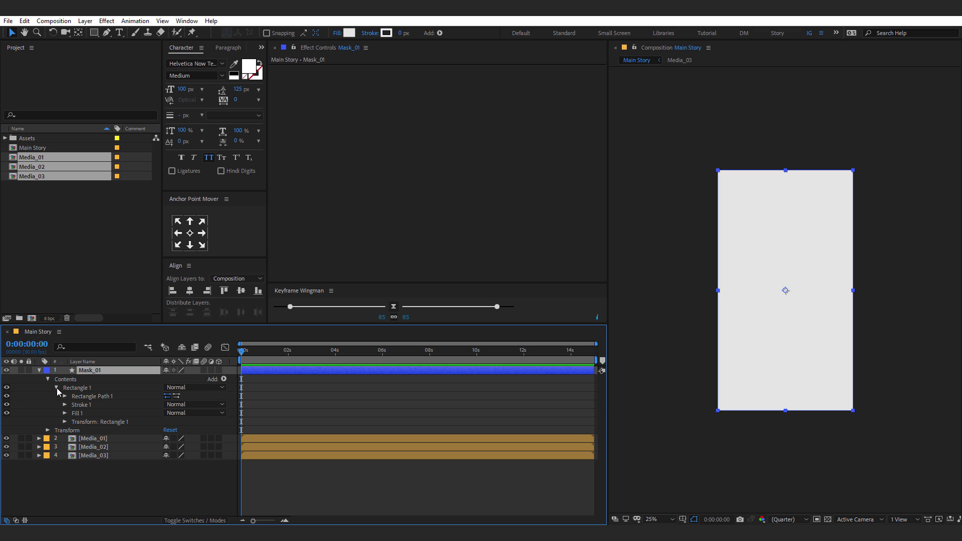
left_click(65, 396)
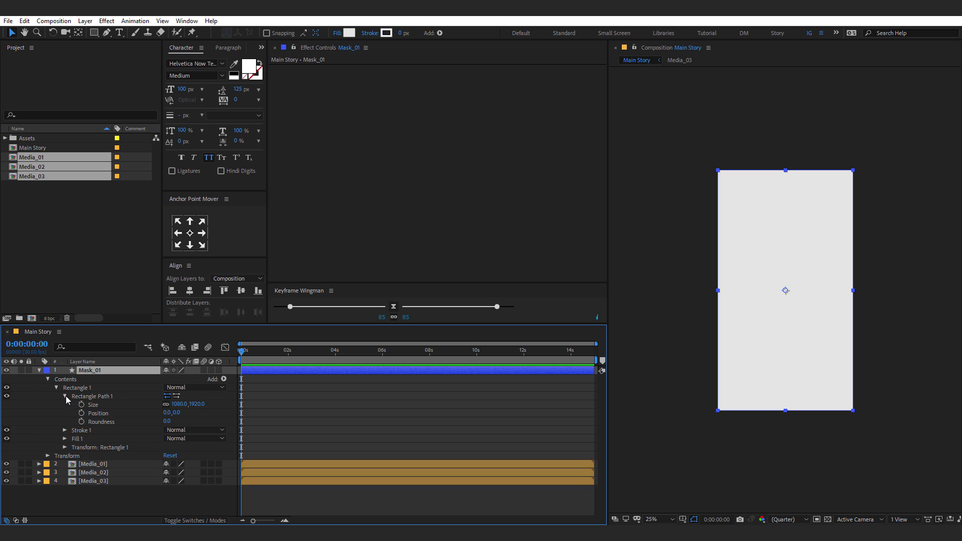
left_click(179, 405)
left_click(187, 404)
type("/3")
key("Return")
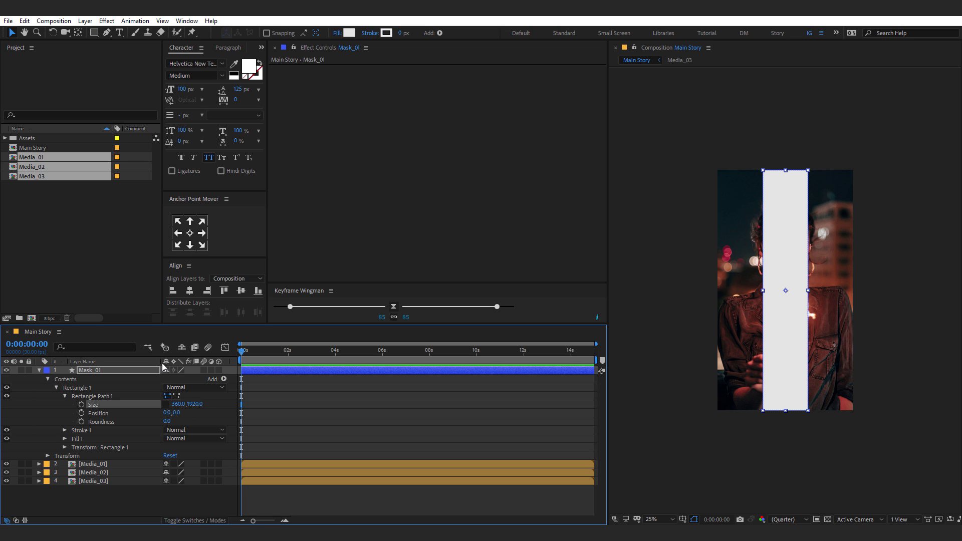
left_click(39, 369)
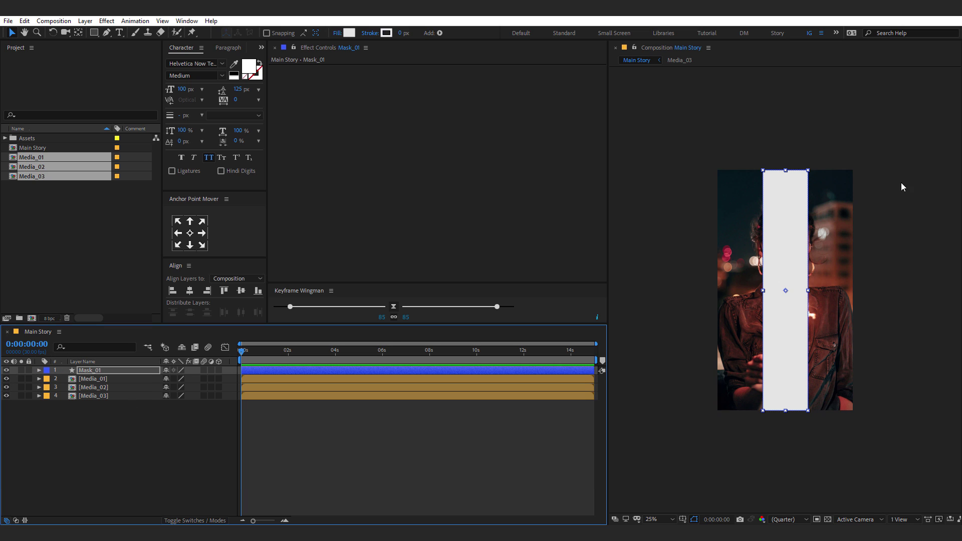
Step: Set Media_01's track matte to Alpha Matte "Mask_01" and hide the Media_02 and Media_03 layers
left_click(64, 453)
left_click(118, 377)
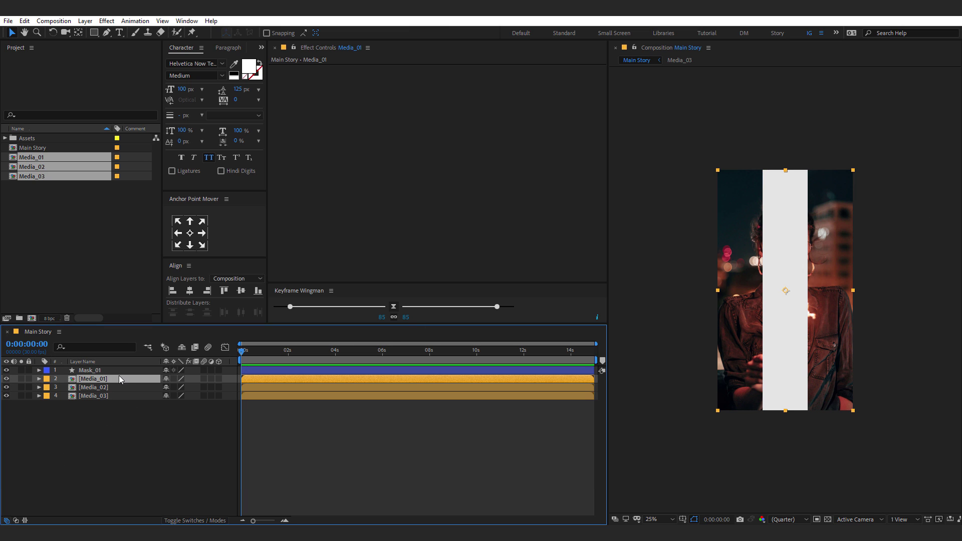
key("F4")
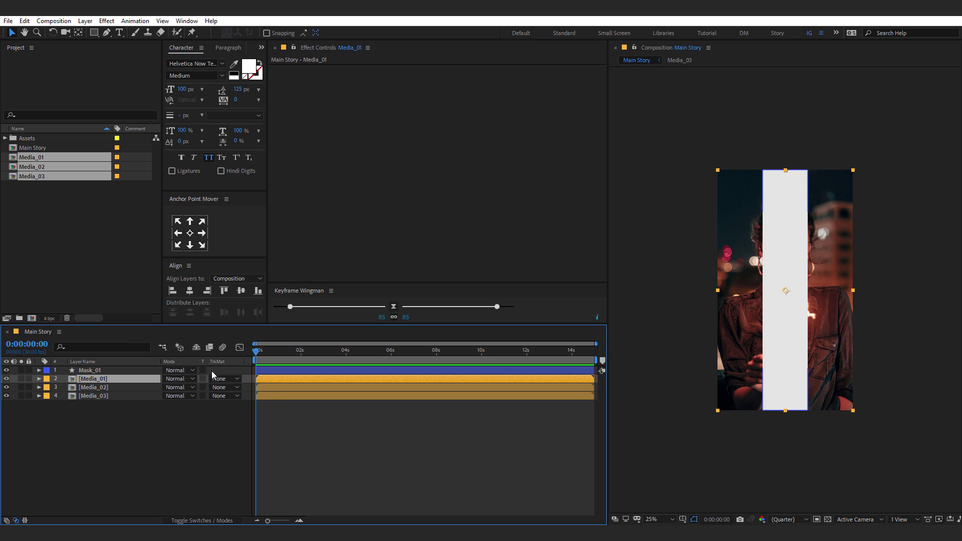
left_click(226, 380)
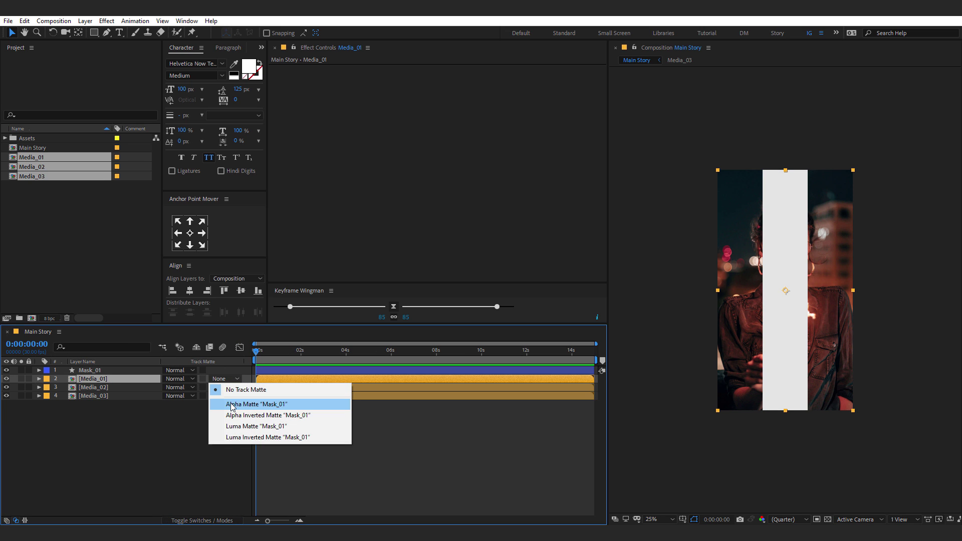
left_click(230, 402)
left_click_drag(6, 388, 6, 396)
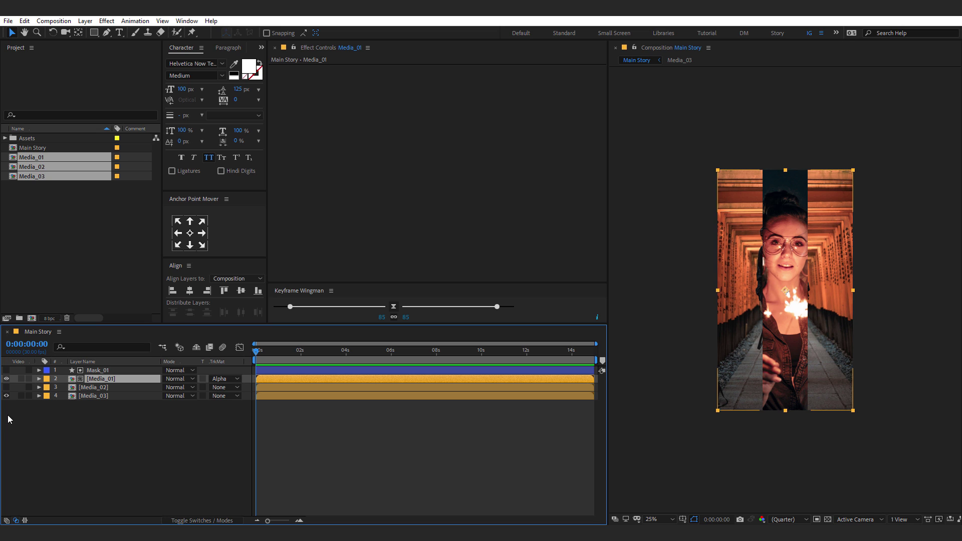
left_click(144, 437)
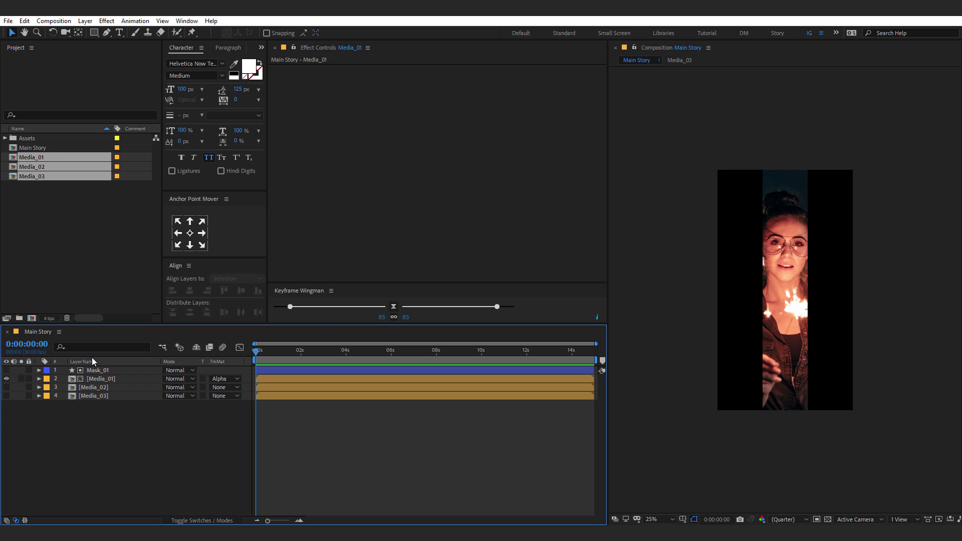
Step: Move Mask_01's anchor point to the middle of its left edge and align the layer to the composition's left side
left_click(91, 371)
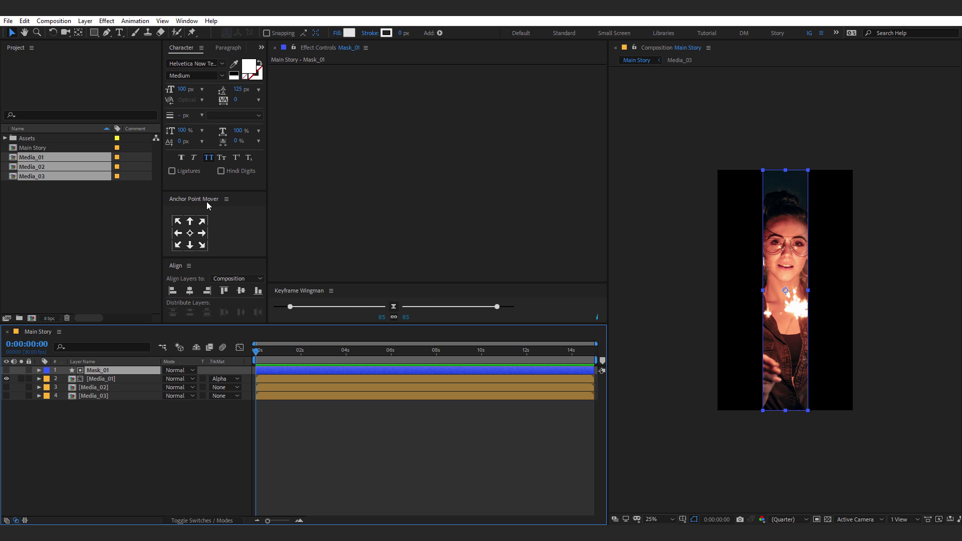
left_click(179, 233)
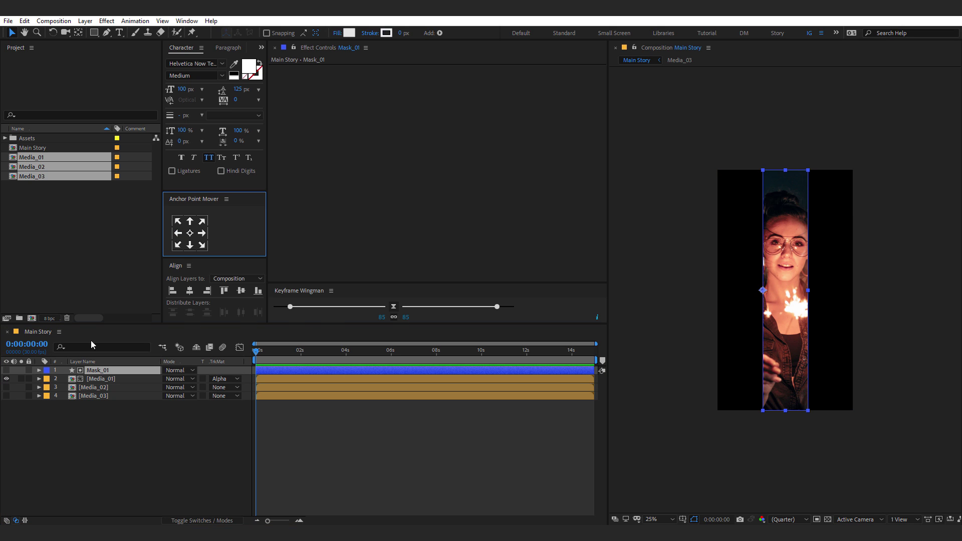
left_click(172, 291)
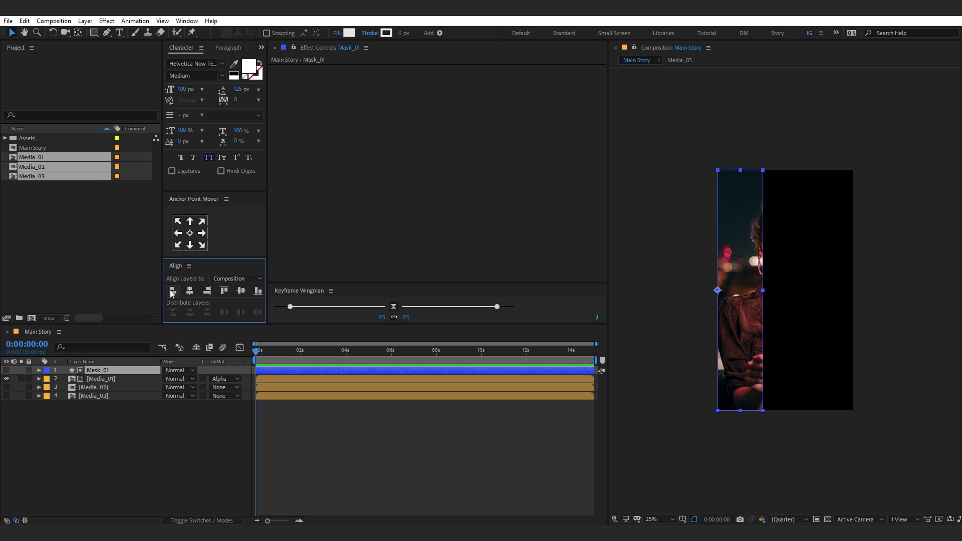
Step: Move Media_01 horizontally to about X 188 so the sparkler portrait's face sits inside the left strip
left_click(99, 380)
left_click_drag(745, 304, 713, 299)
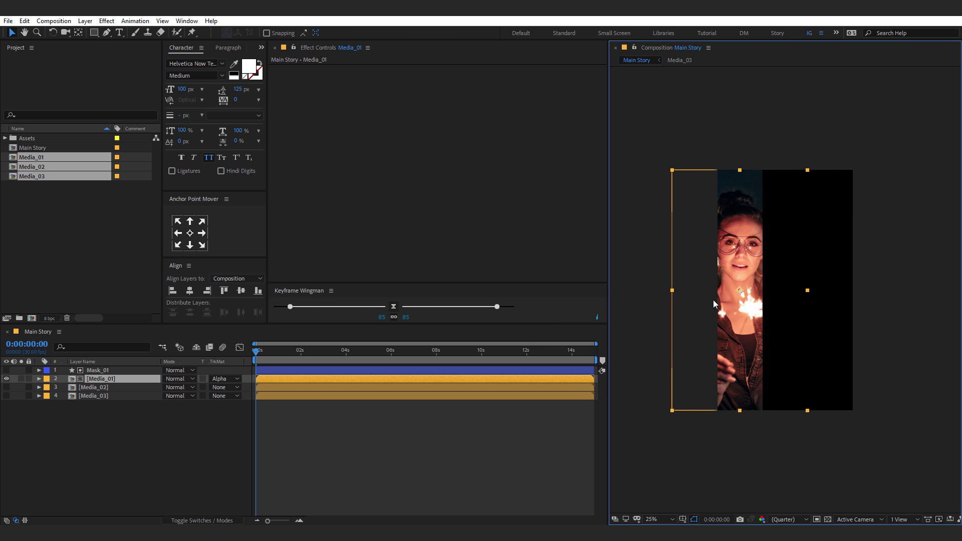
left_click(140, 471)
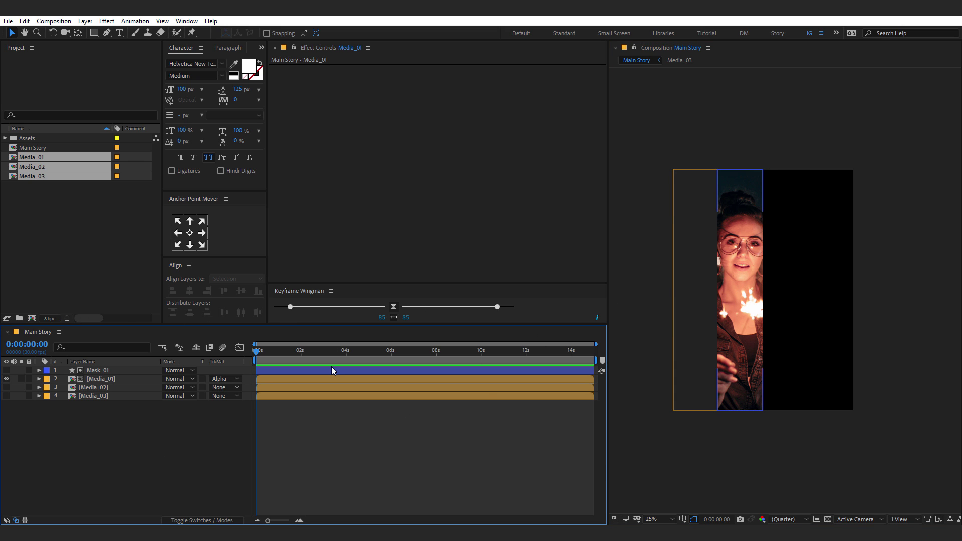
Step: Add Position keyframes to both Mask_01 and Media_01 at 0:00:01:00
scroll(301, 466, "up", 2)
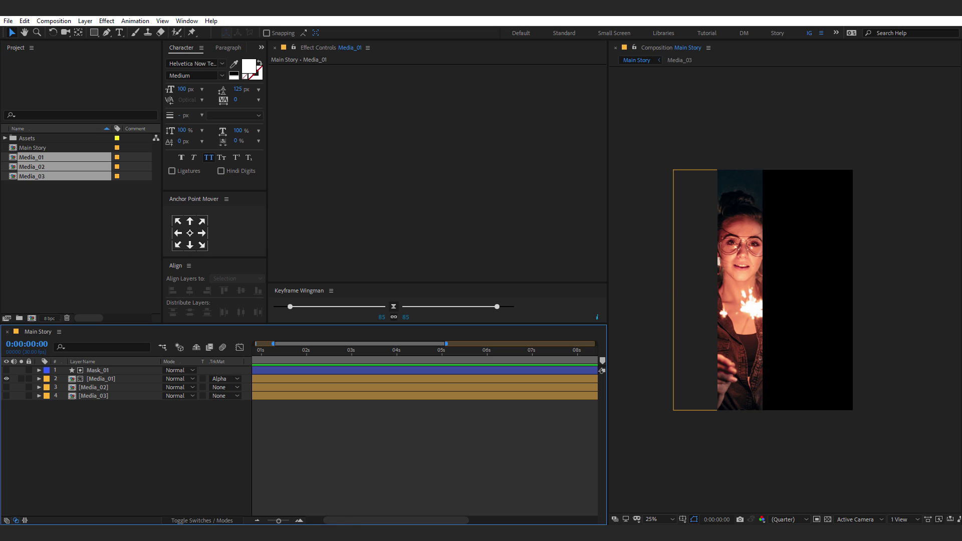
left_click_drag(340, 520, 324, 520)
left_click(300, 362)
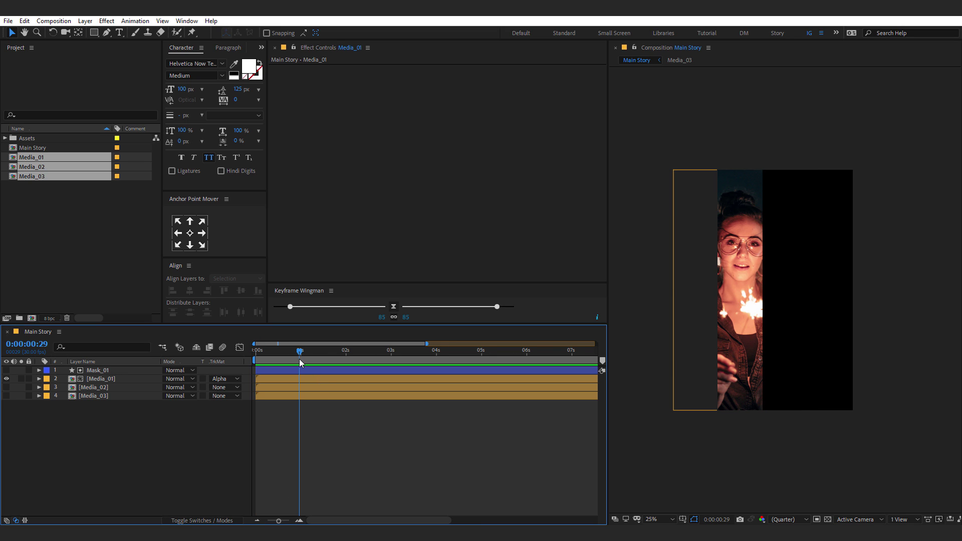
left_click(301, 362)
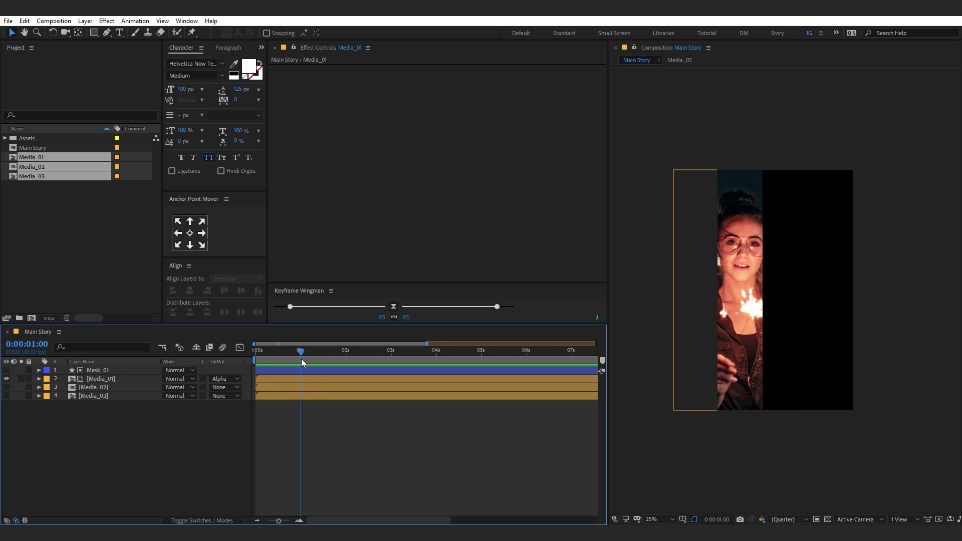
left_click(98, 381)
left_click(97, 370, "shift")
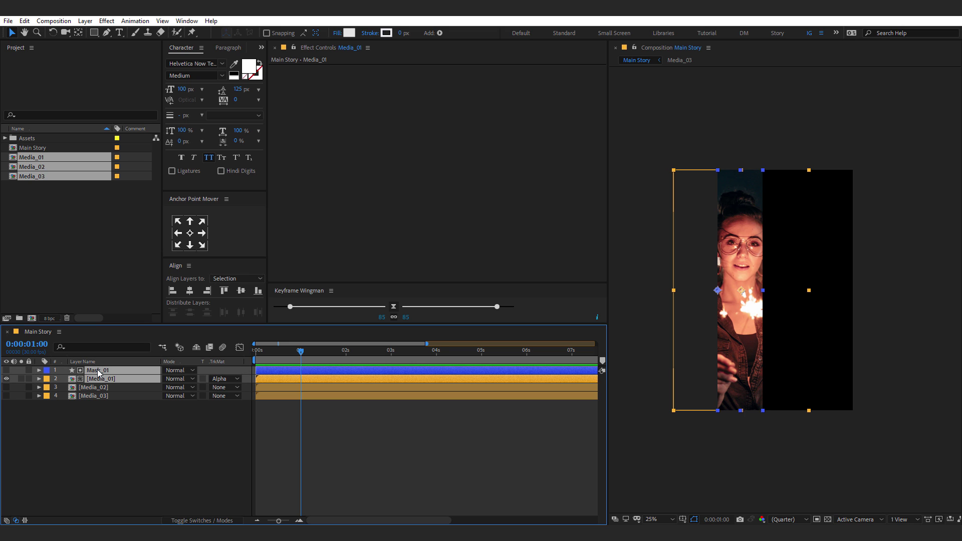
key("p")
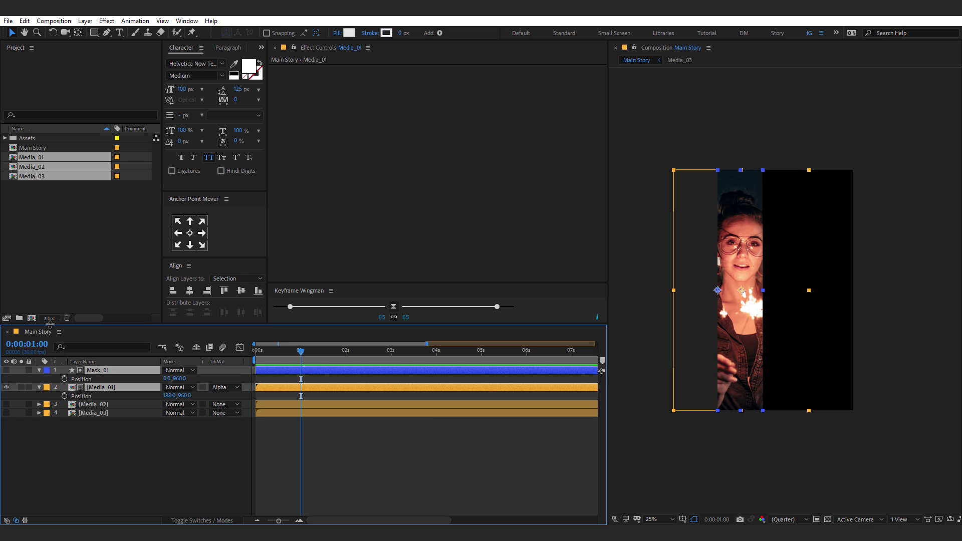
left_click(64, 379)
left_click(95, 453)
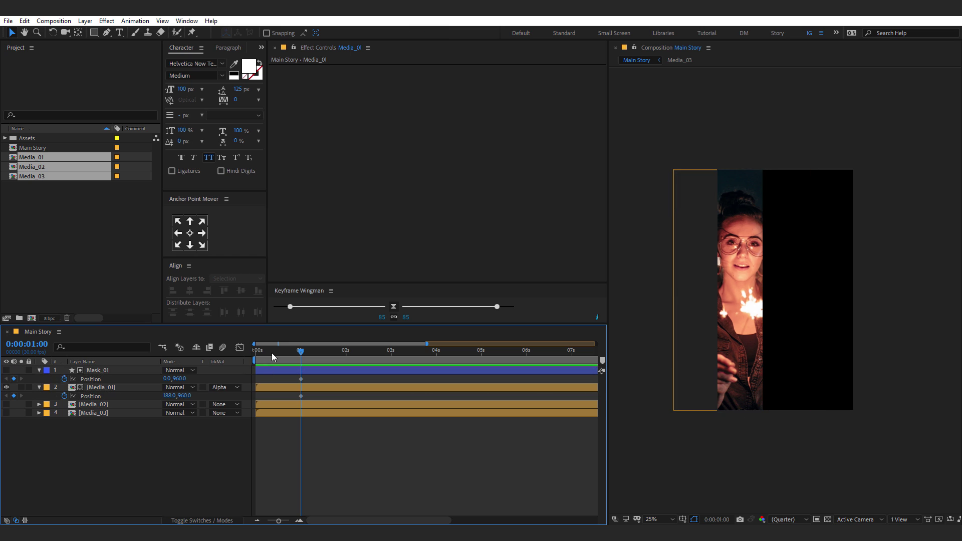
Step: At 0:00:00:00, lower Mask_01 to Y position 2884, just below the frame, and shift Media_01 slightly downward
key("Home")
left_click_drag(179, 378, 760, 307)
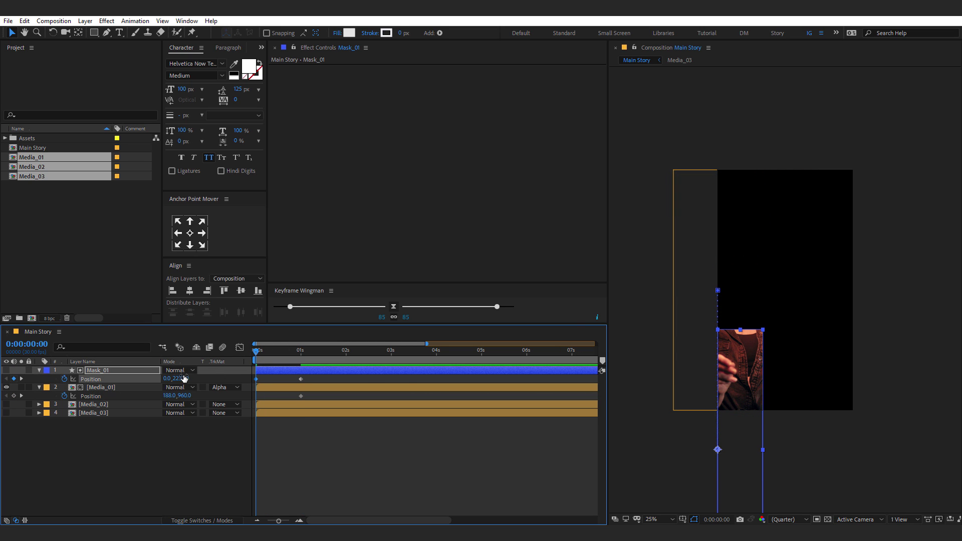
left_click_drag(216, 382, 534, 347)
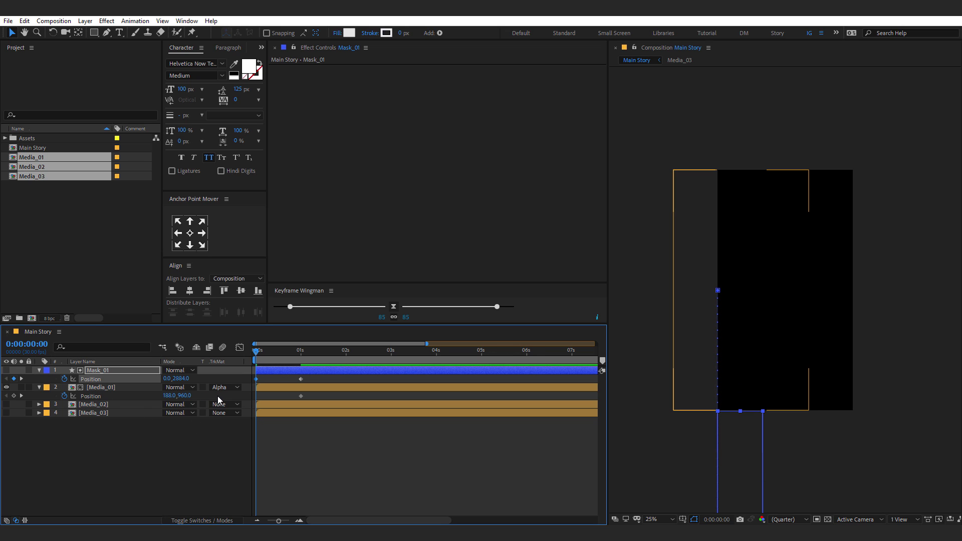
left_click_drag(182, 395, 306, 377)
key("space")
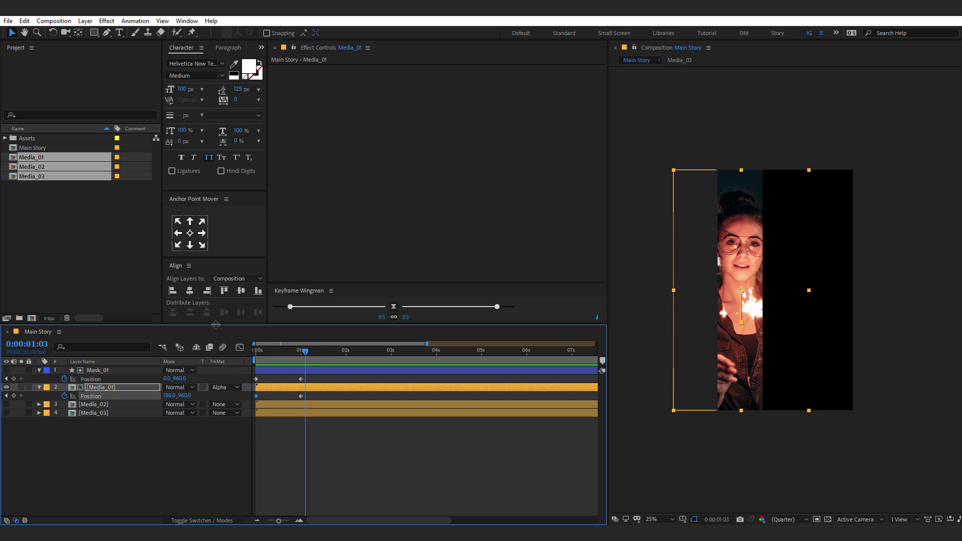
Step: Apply an 85/85 Keyframe Wingman ease to the Position keyframes of Mask_01 and Media_01
left_click(294, 388)
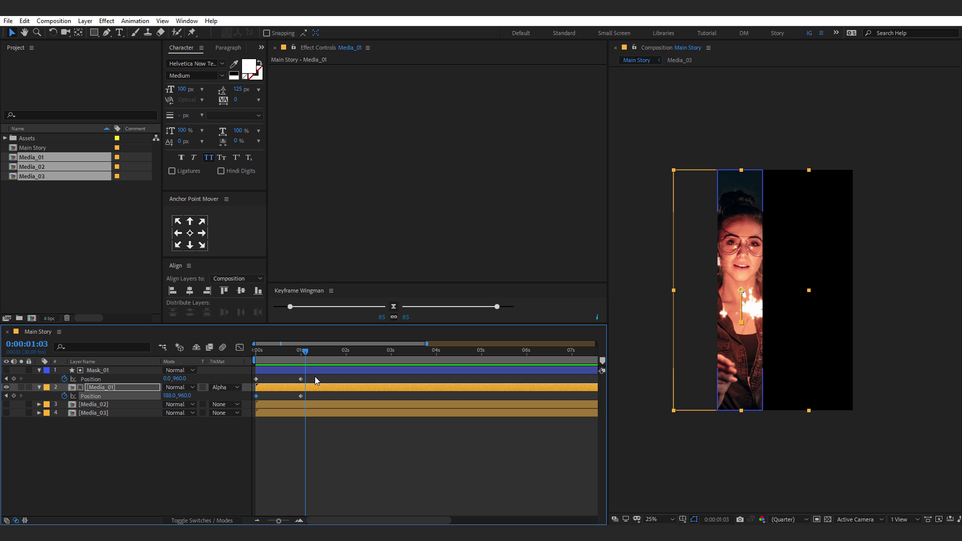
left_click(313, 371, "shift")
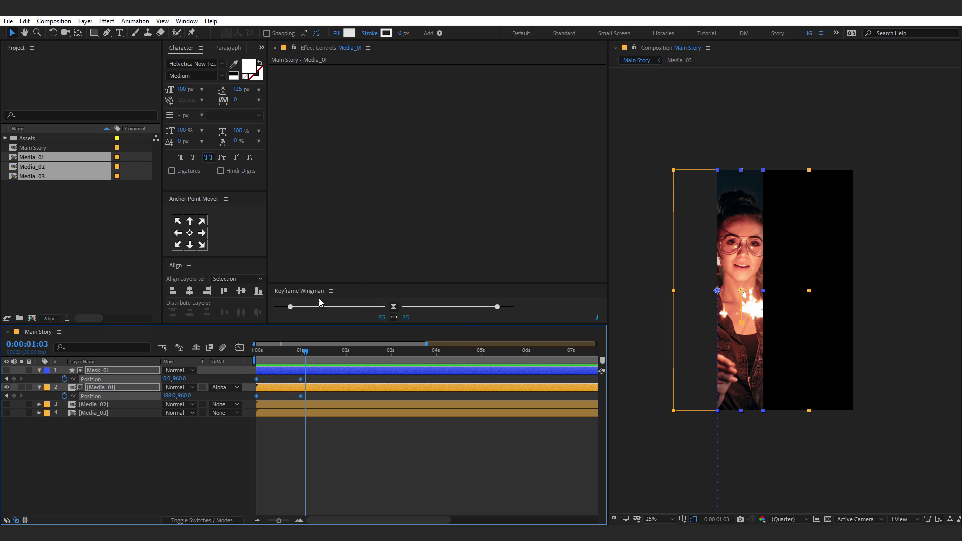
left_click(406, 318)
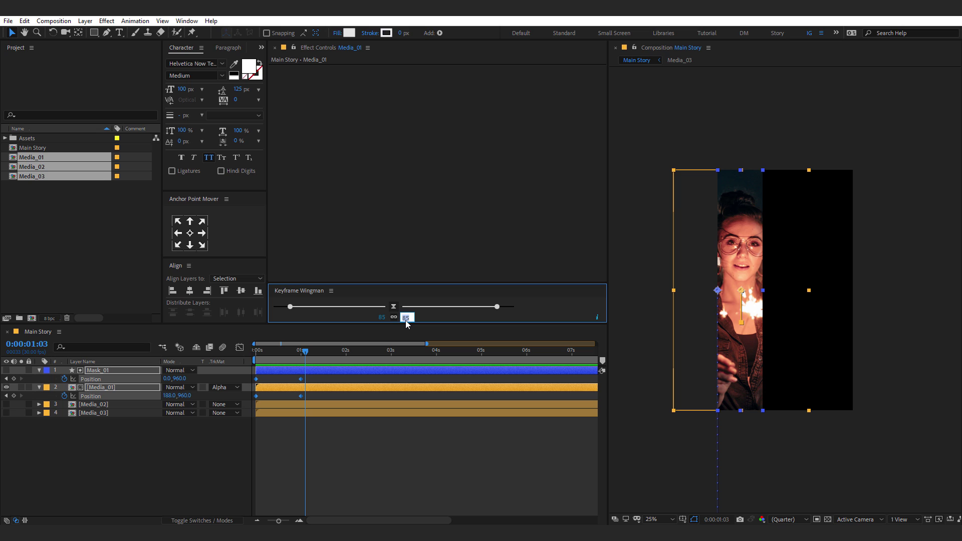
type("85")
key("Return")
left_click_drag(311, 382, 254, 418)
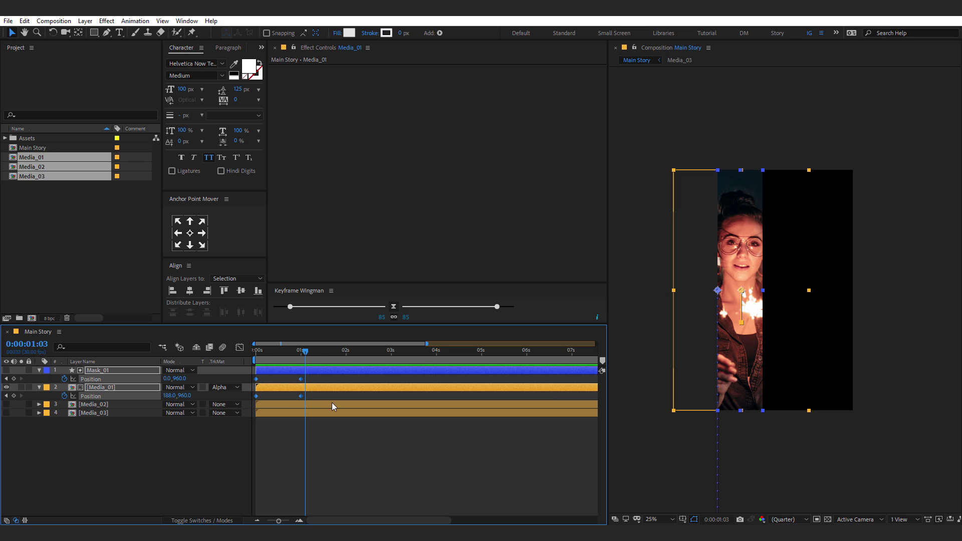
left_click(394, 308)
left_click(287, 466)
Step: Scrub through the left strip's reveal and examine the speed curves of both layers' eased Position keyframes in the Graph Editor
key("Home")
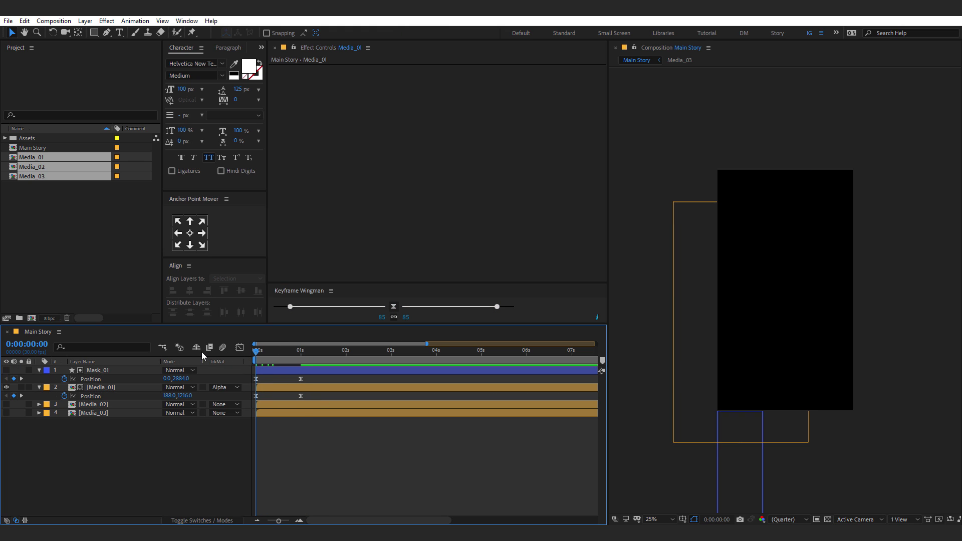
left_click(281, 350)
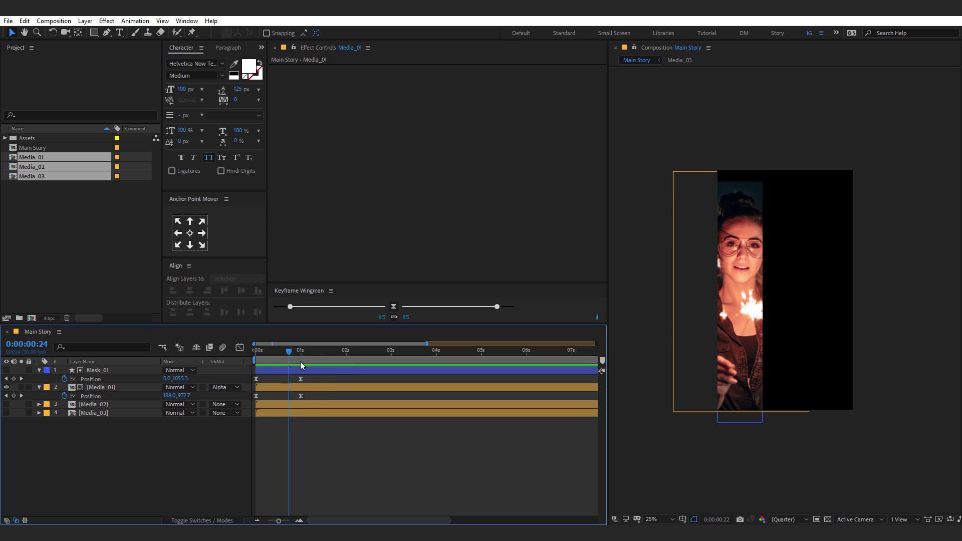
left_click_drag(320, 374, 245, 409)
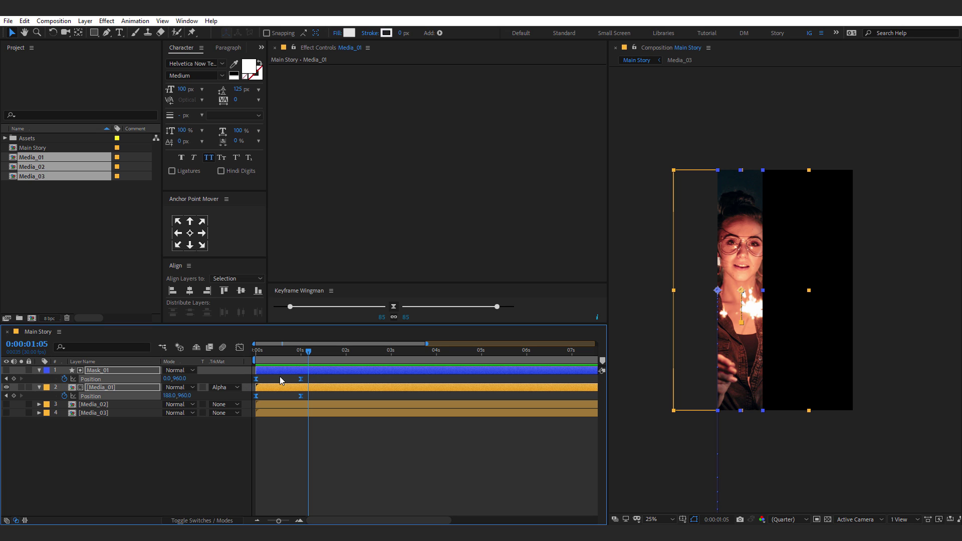
left_click(239, 348)
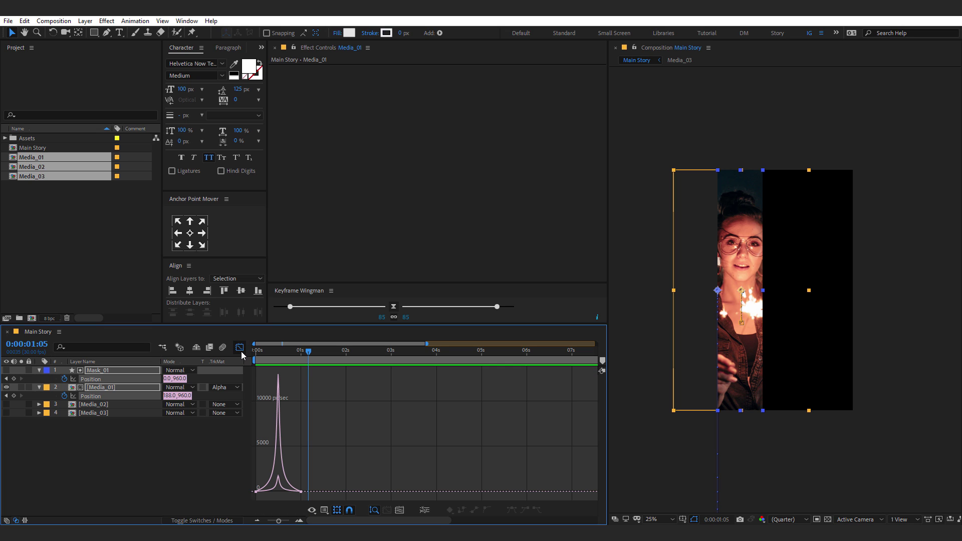
key("=")
key("=")
scroll(282, 453, "left", 3)
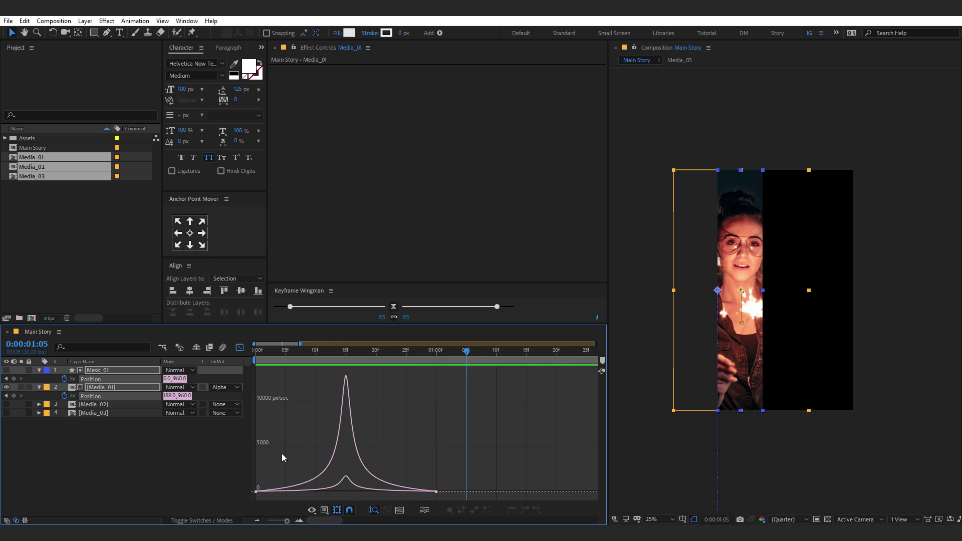
left_click(240, 346)
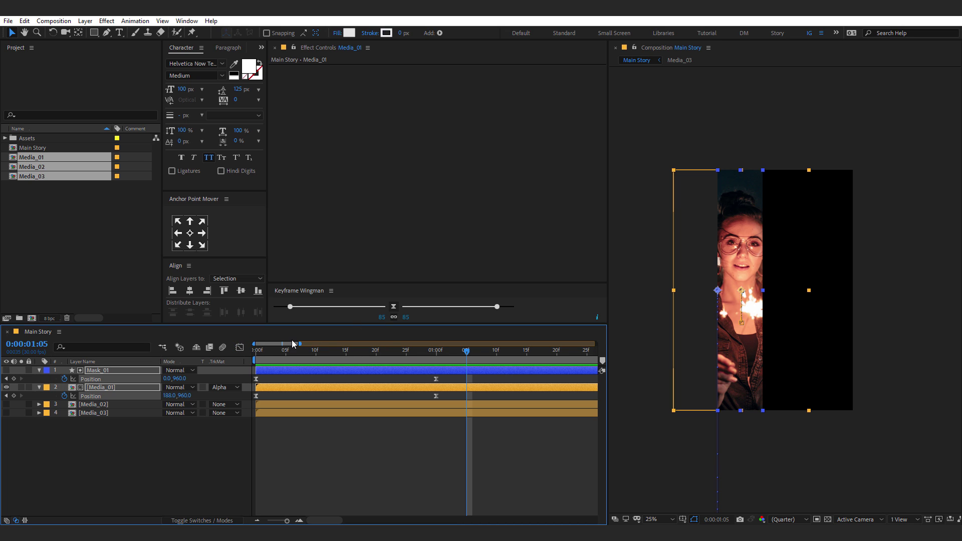
key("minus")
key("minus")
key("minus")
left_click(357, 445)
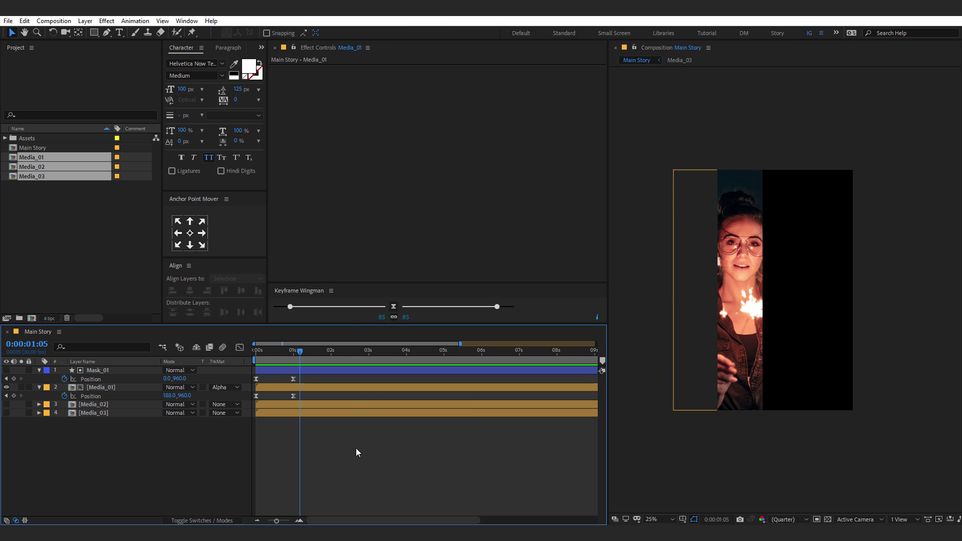
Step: Add a Scale keyframe to Mask_01 at 0:00:01:10
left_click(293, 370)
left_click(333, 507)
key("equal")
key("equal")
key("equal")
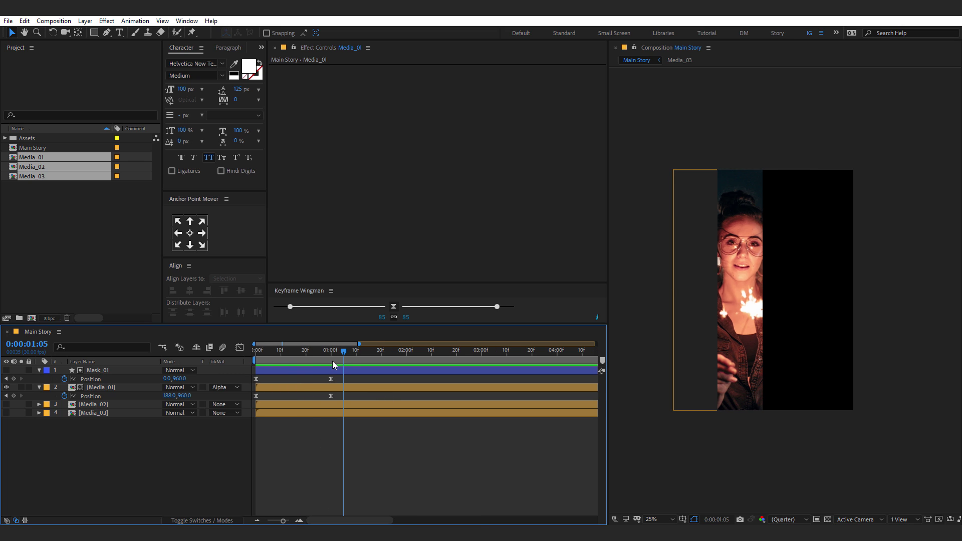
left_click(356, 360)
left_click(97, 371)
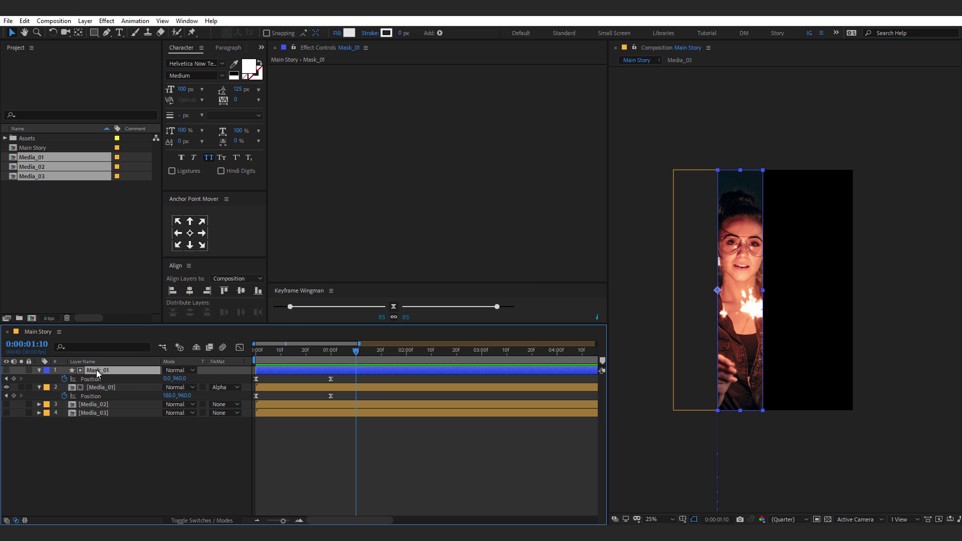
key("s")
left_click(63, 380)
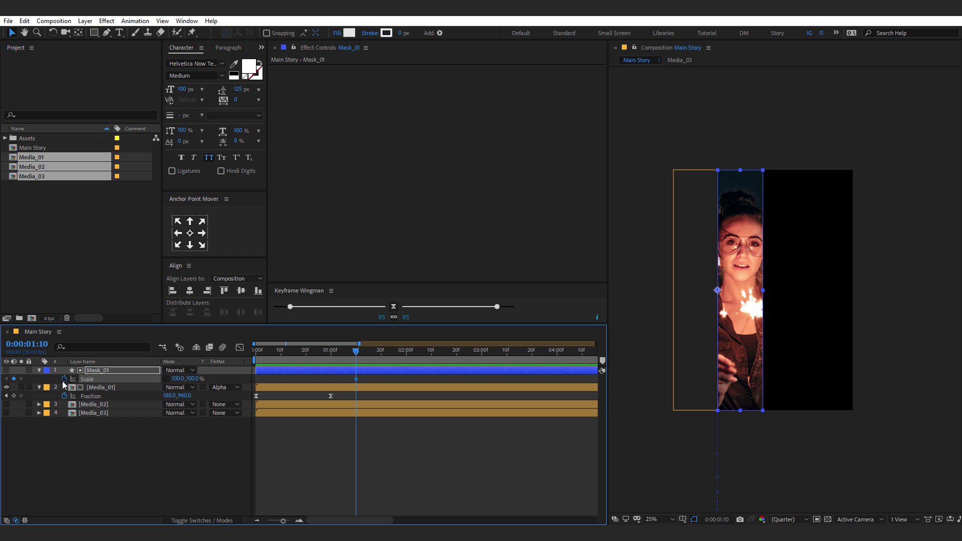
Step: At 0:00:02:00, set Mask_01's horizontal scale to 300%, keeping its vertical scale at 100%
left_click_drag(365, 352, 407, 359)
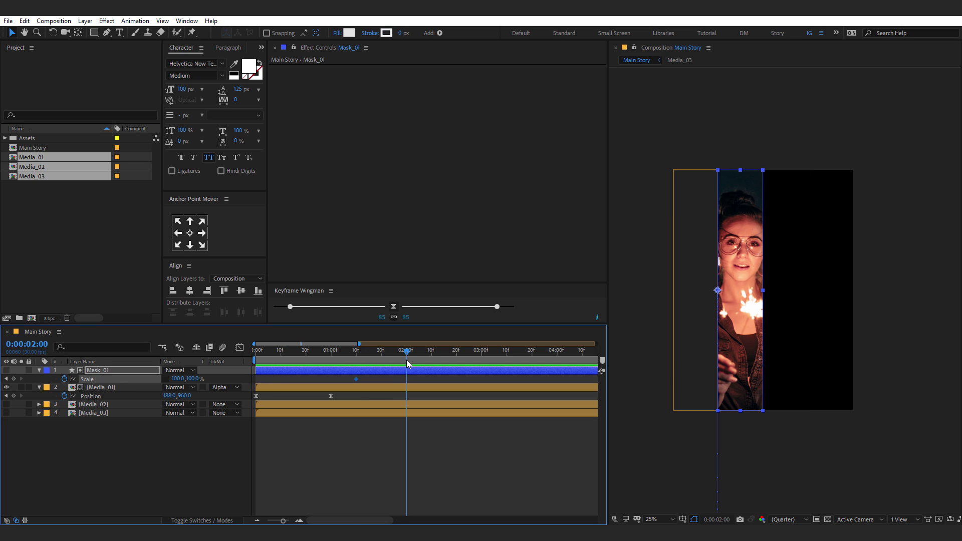
left_click(178, 379)
type("300")
key("Return")
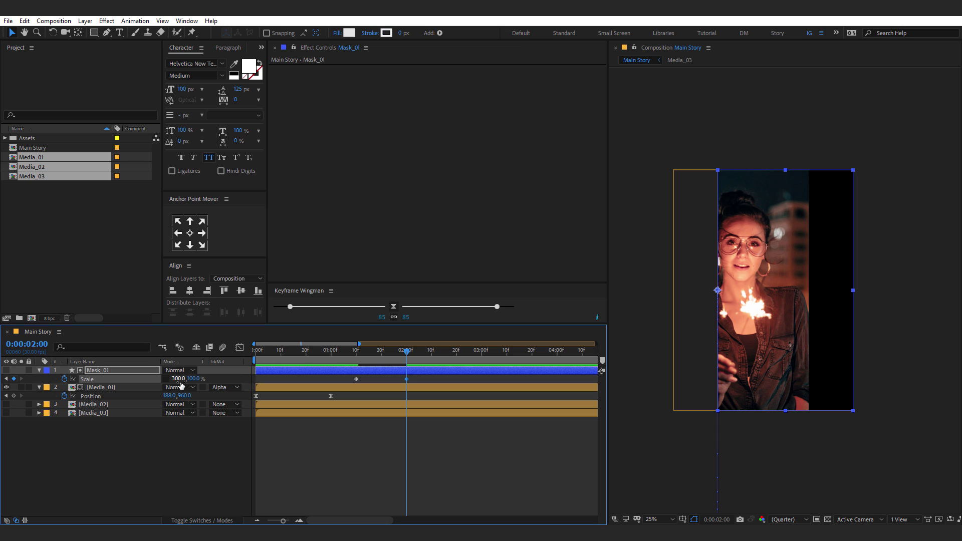
Step: Add a Position keyframe to Media_01 at 0:00:01:10 and set its X position to 540 at 0:00:02:00
left_click(100, 389)
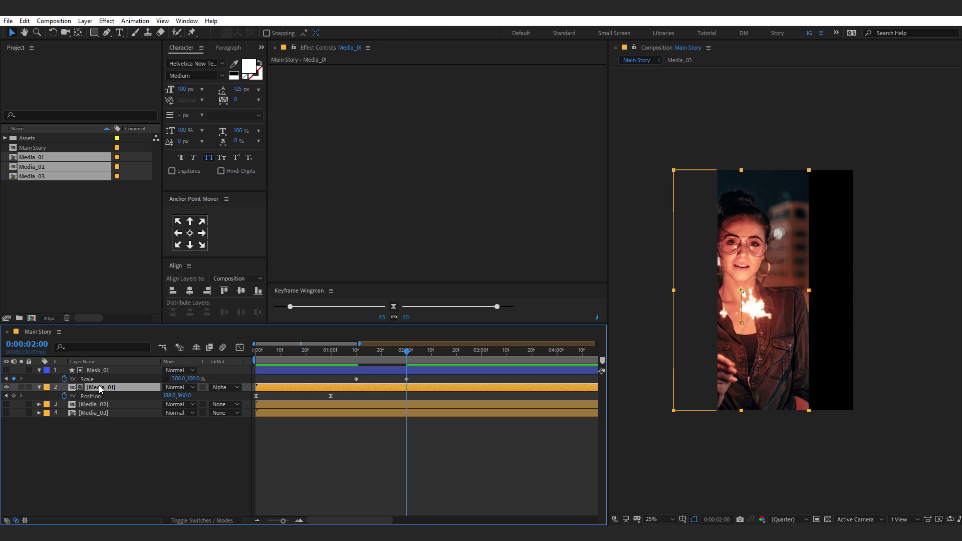
left_click_drag(342, 352, 356, 353)
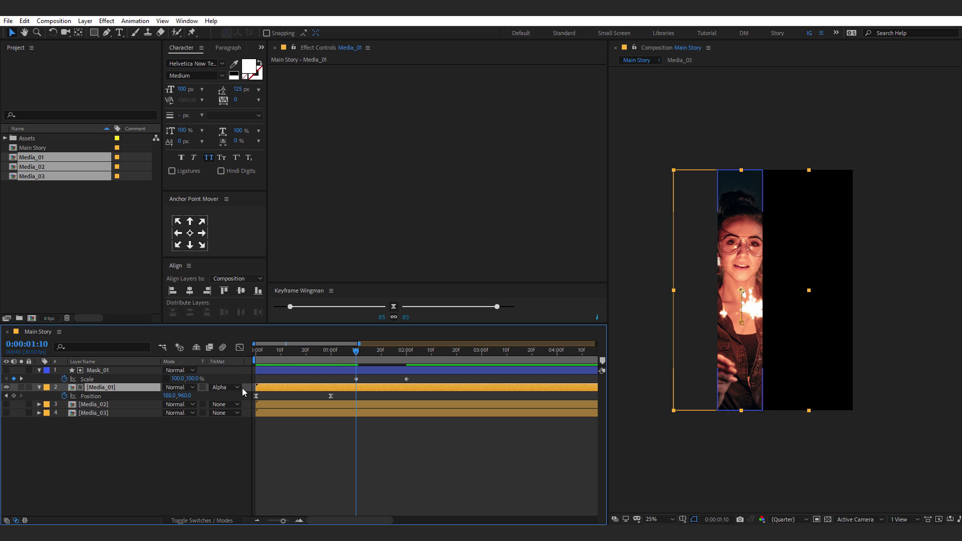
left_click(14, 396)
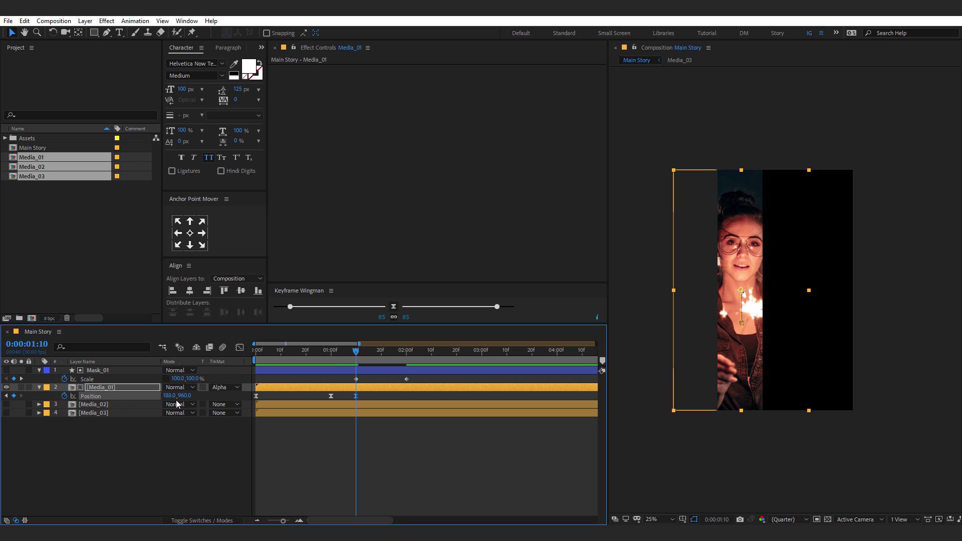
left_click_drag(394, 352, 407, 353)
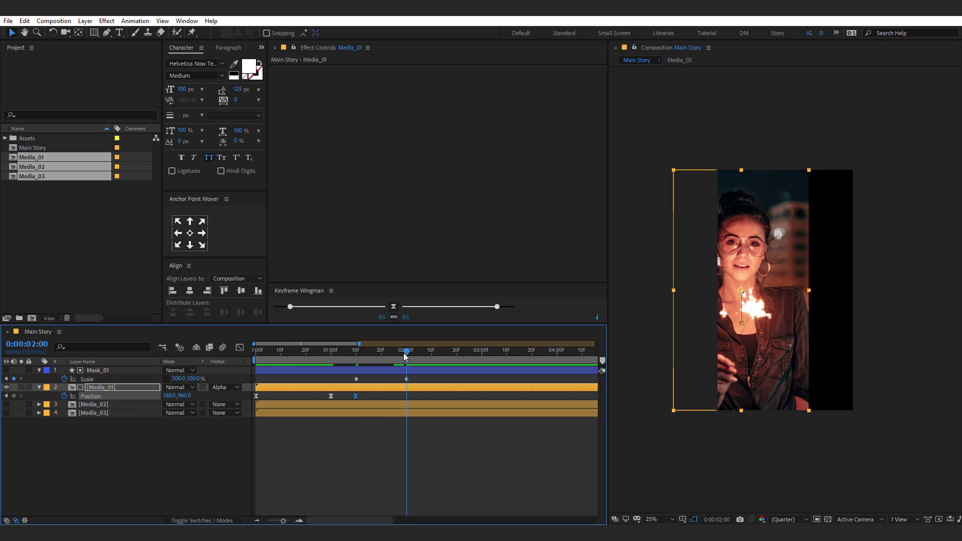
left_click(166, 396)
type("540")
key("Return")
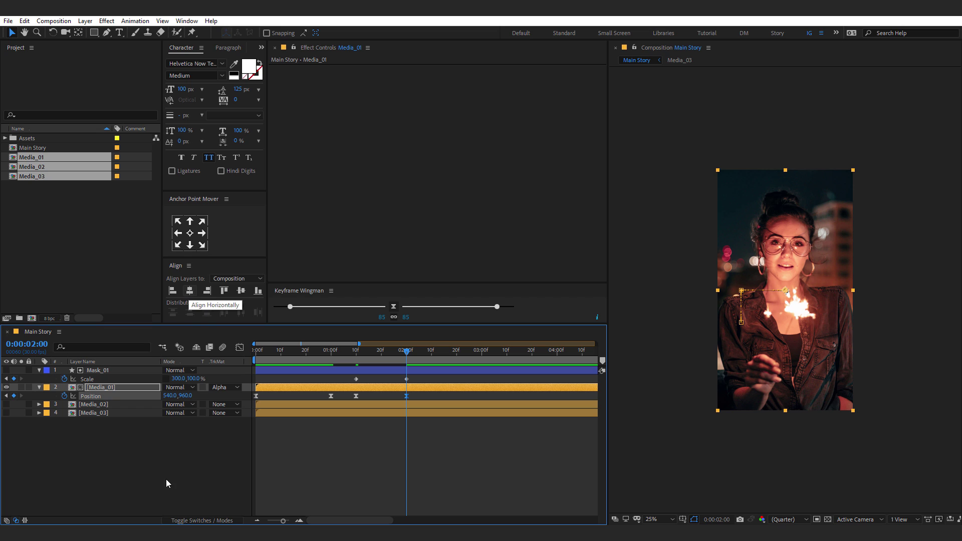
Step: Apply the 85/85 ease to the Scale and Position keyframes at 0:00:01:10 and 0:00:02:00, and preview the expansion
left_click_drag(422, 376, 351, 405)
left_click(394, 310)
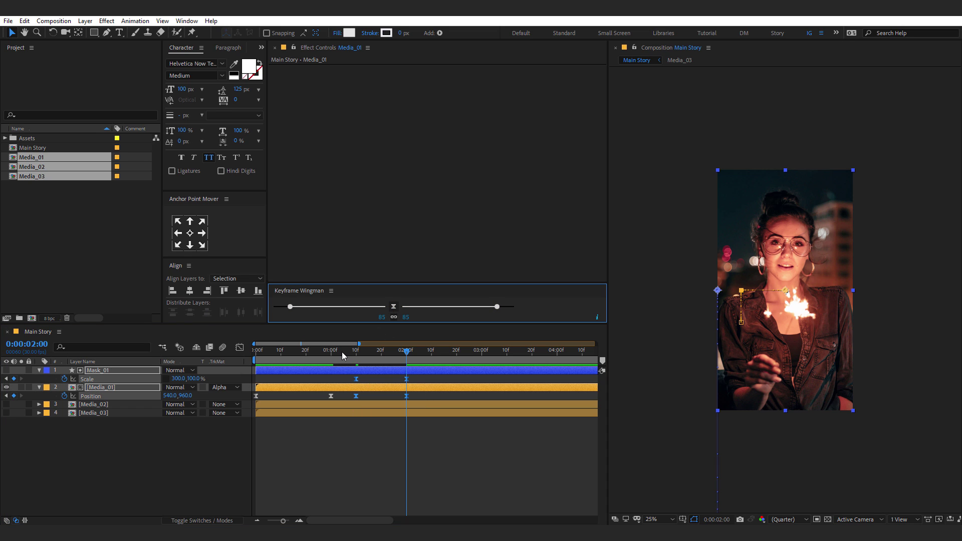
key("space")
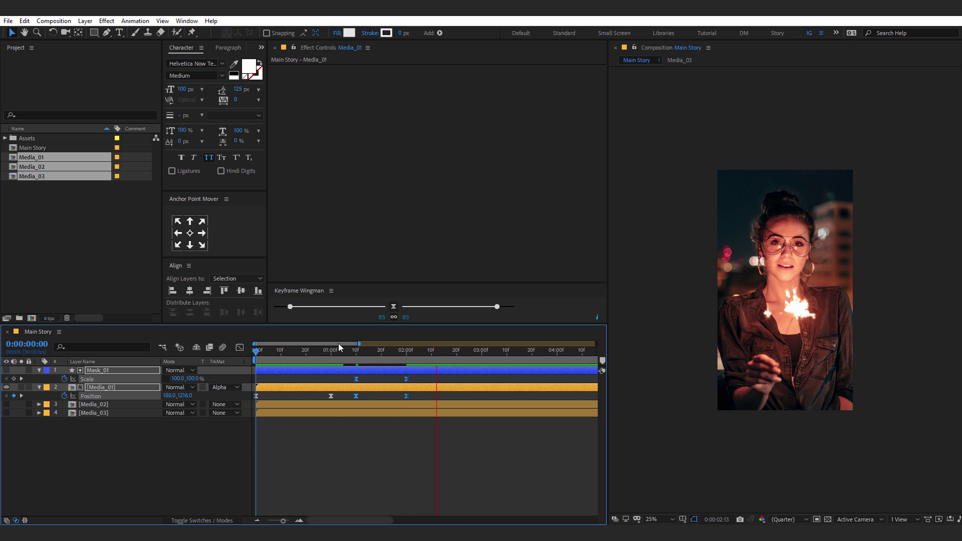
left_click(383, 357)
Step: Copy Mask_01's Scale keyframe and Media_01's Position keyframe from 0:00:02:00 to 0:00:02:10, showing Mask_01's Position as well
left_click_drag(392, 358, 431, 360)
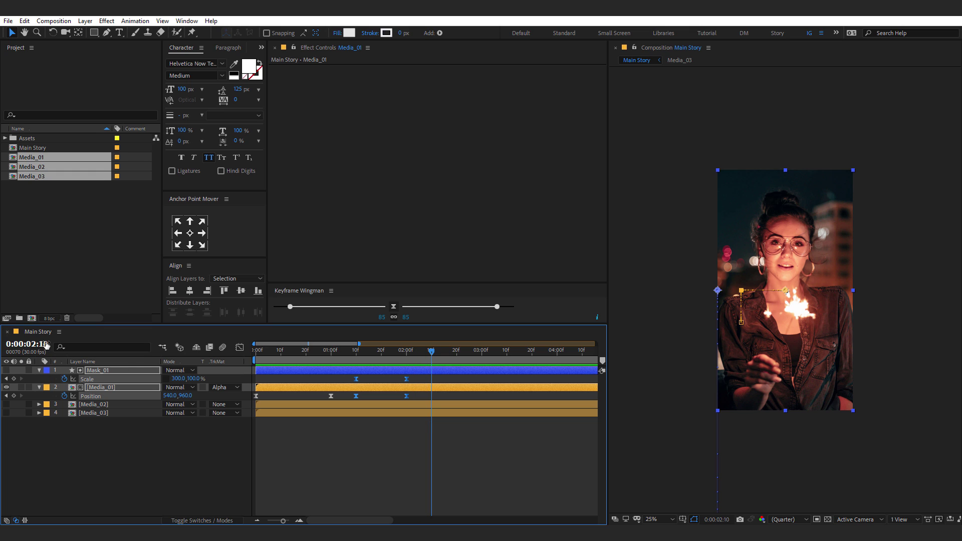
left_click(406, 379)
key("shift+p")
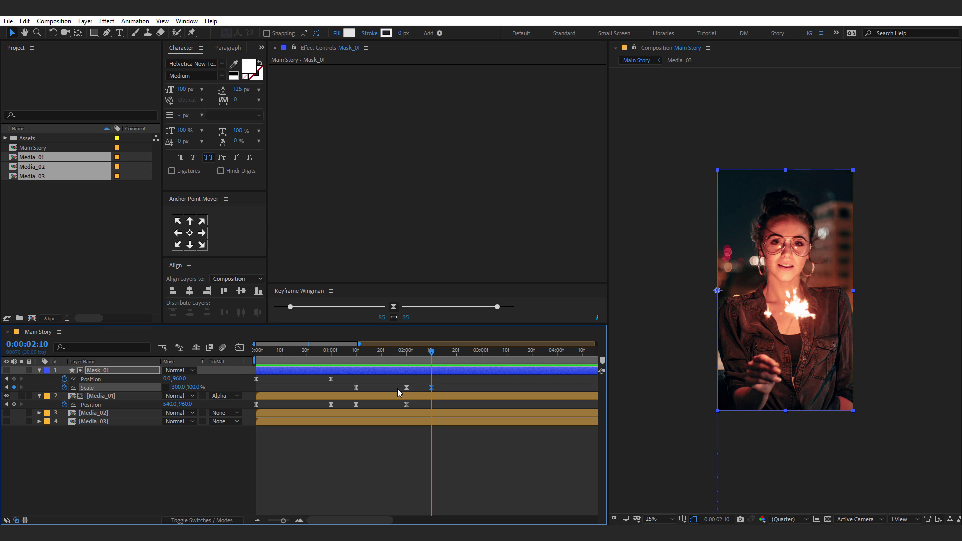
left_click(407, 404)
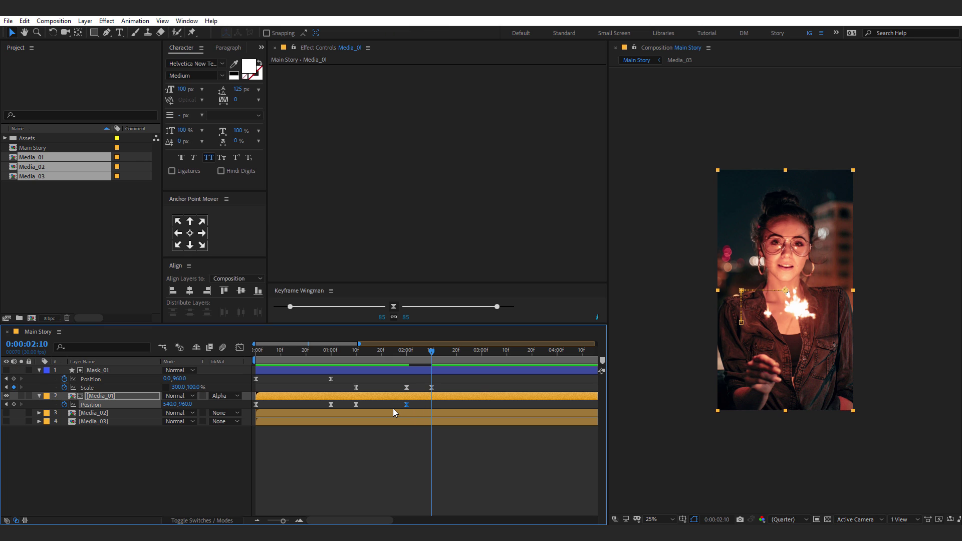
Step: Paste copies of the 0:00:01:10 Mask_01 Scale and Media_01 Position keyframes at 0:00:03:00 to return to the narrow strip
left_click_drag(433, 357, 482, 359)
left_click(357, 387)
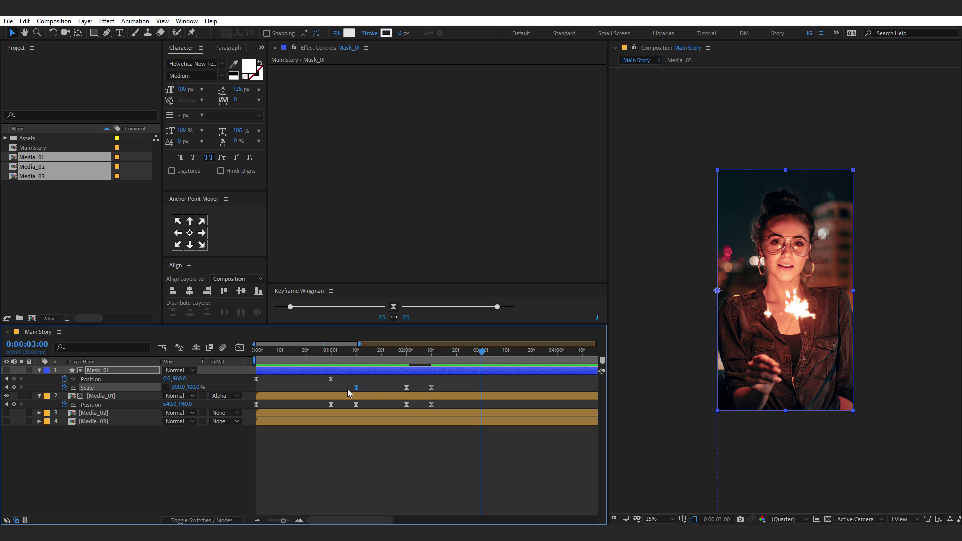
key("ctrl+v")
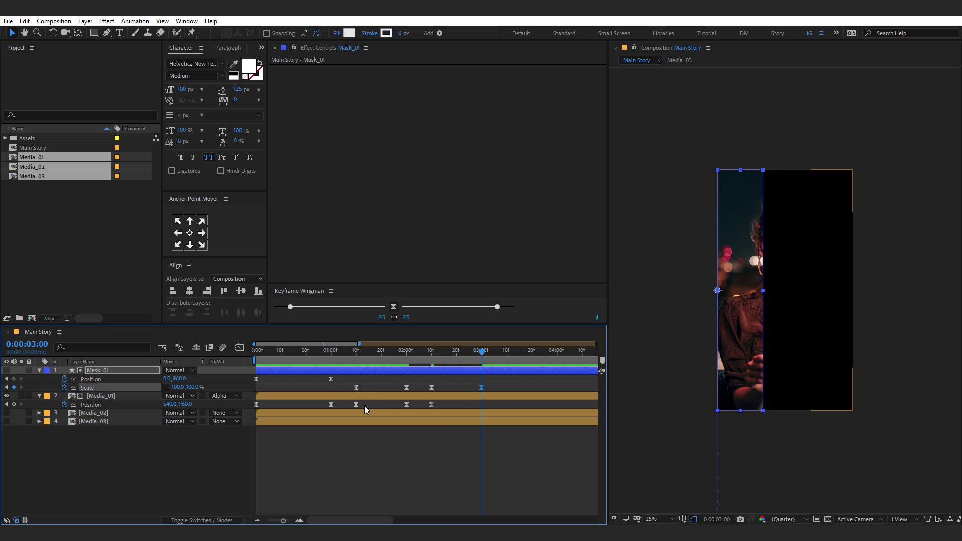
left_click(356, 404)
key("ctrl+v")
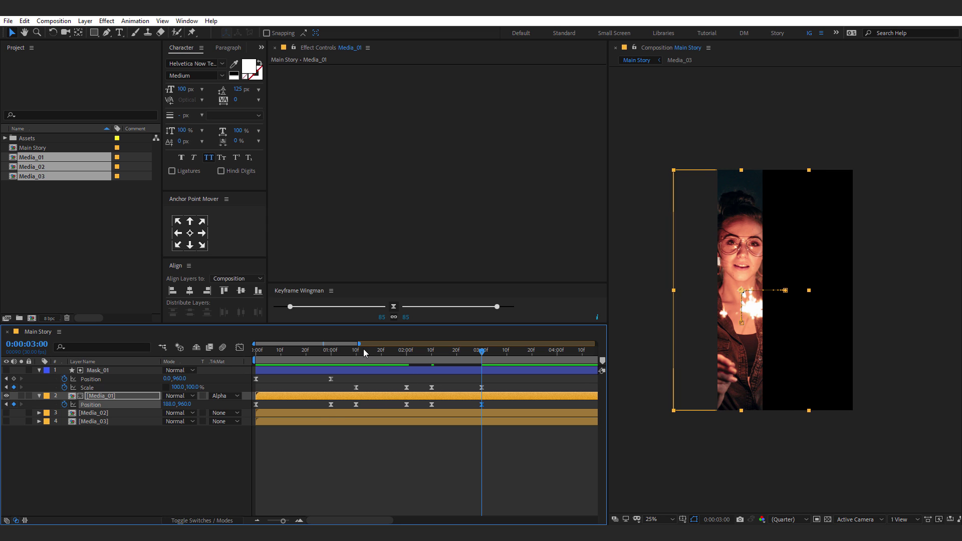
Step: Preview the left strip's expansion and contraction from about 0:00:01:11 past 0:00:03:00
mouse_move(363, 350)
left_mouse_down()
mouse_move(487, 355)
mouse_move(358, 356)
left_mouse_up()
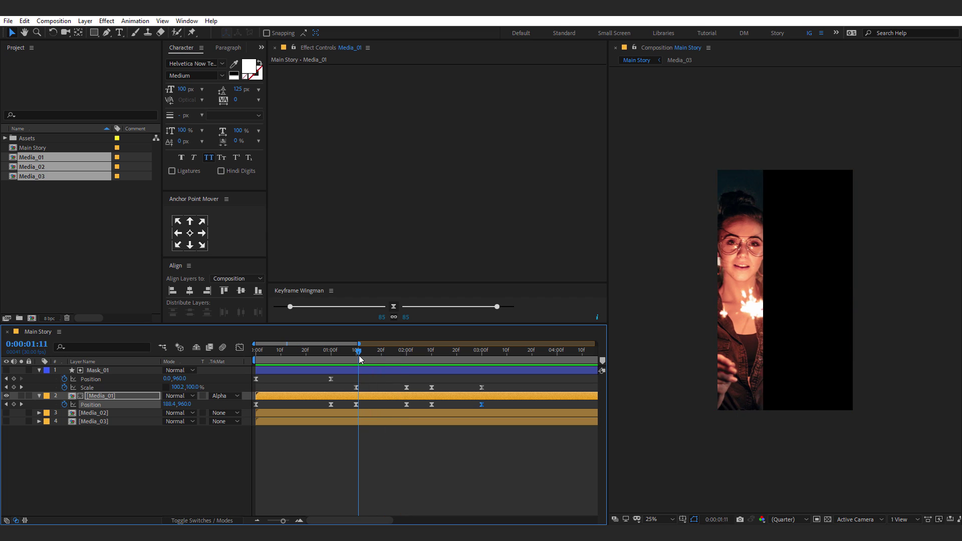
key("space")
left_click_drag(426, 352, 500, 354)
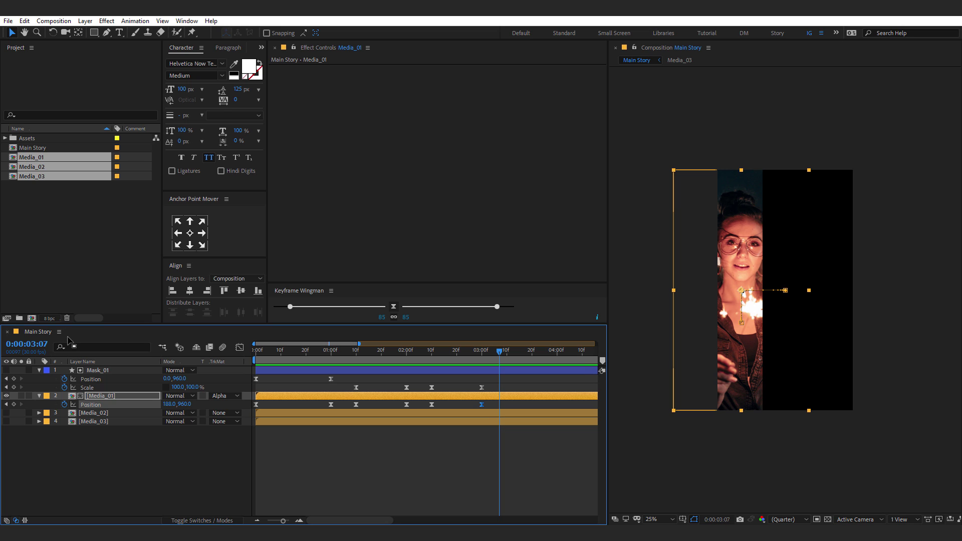
Step: Duplicate Mask_01 as Mask_02 directly above Media_02, with the layer properties collapsed, and hide Media_01
left_click(39, 370)
left_click(98, 414)
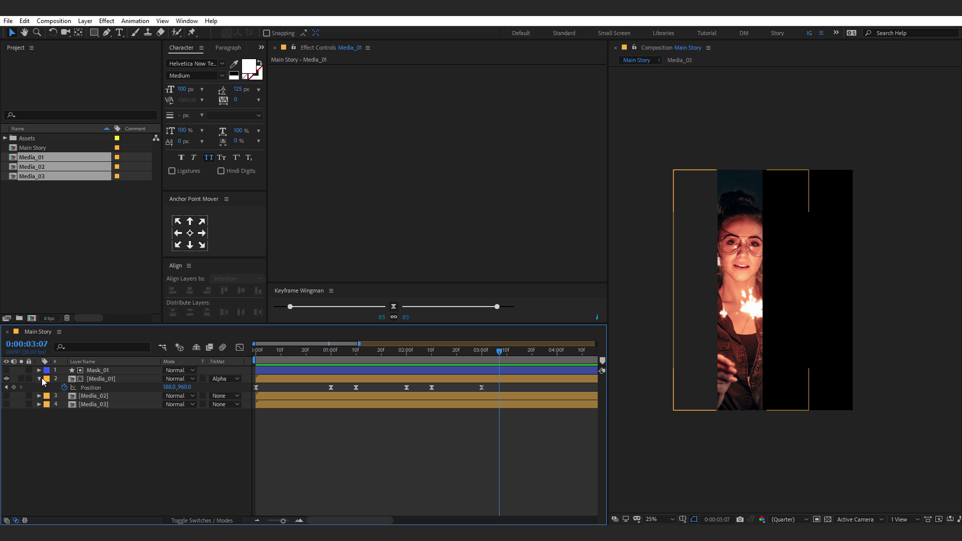
left_click(39, 379)
left_click(90, 371)
key("ctrl+d")
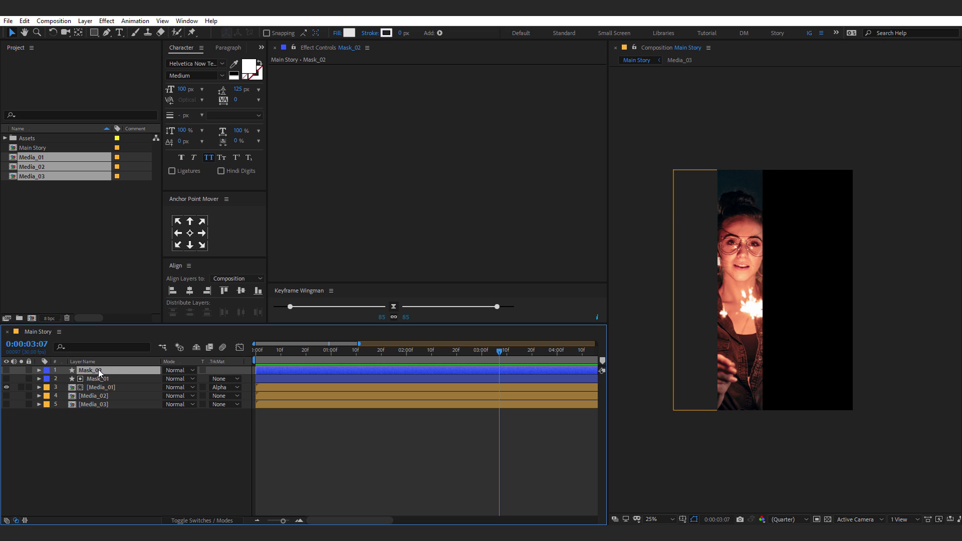
left_click_drag(97, 371, 100, 399)
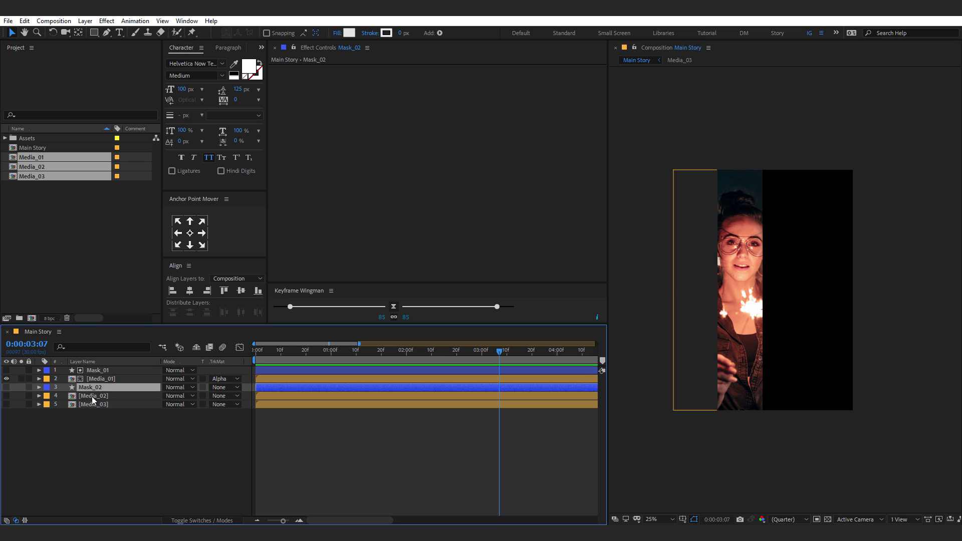
left_click(92, 400)
left_click(6, 379)
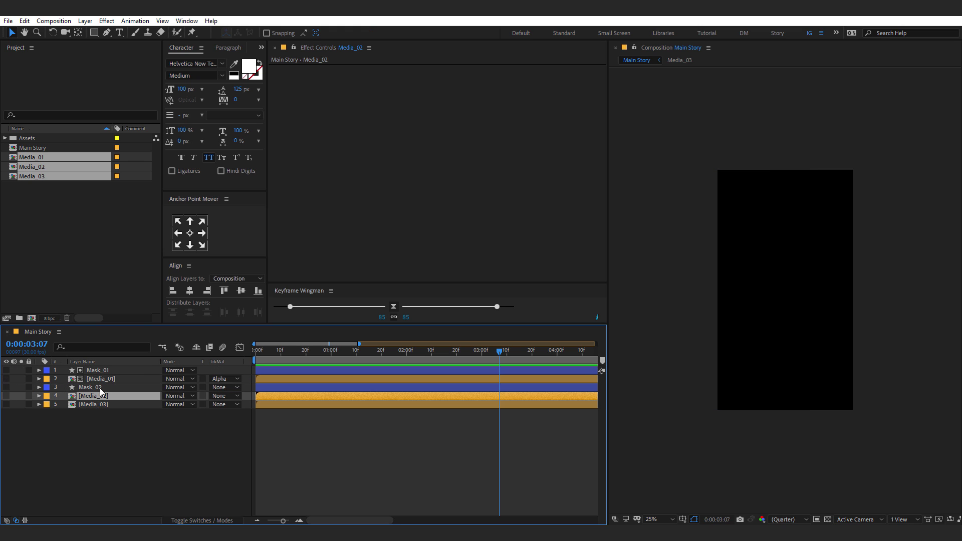
Step: Show Media_02 and set its track matte to Alpha Matte "Mask_02"
left_click(8, 396)
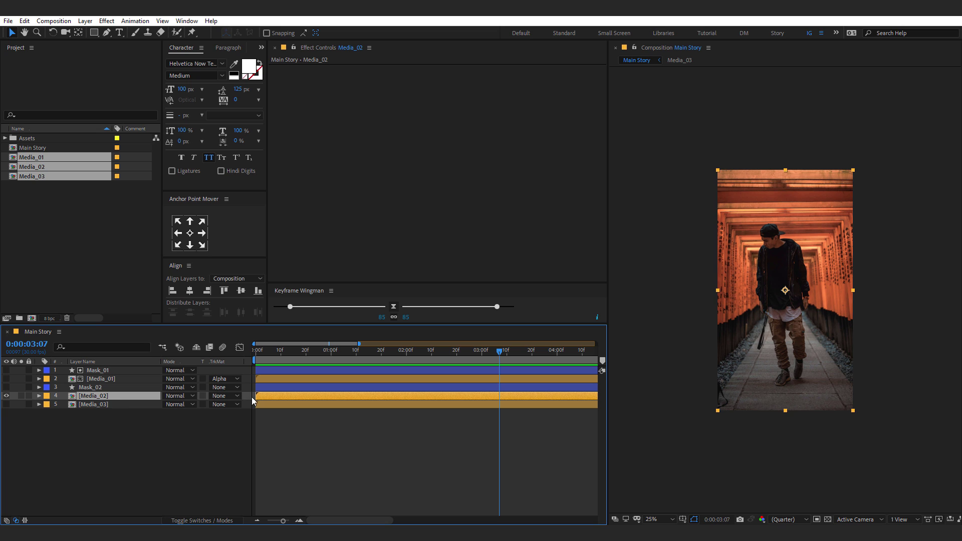
left_click(220, 396)
left_click(228, 420)
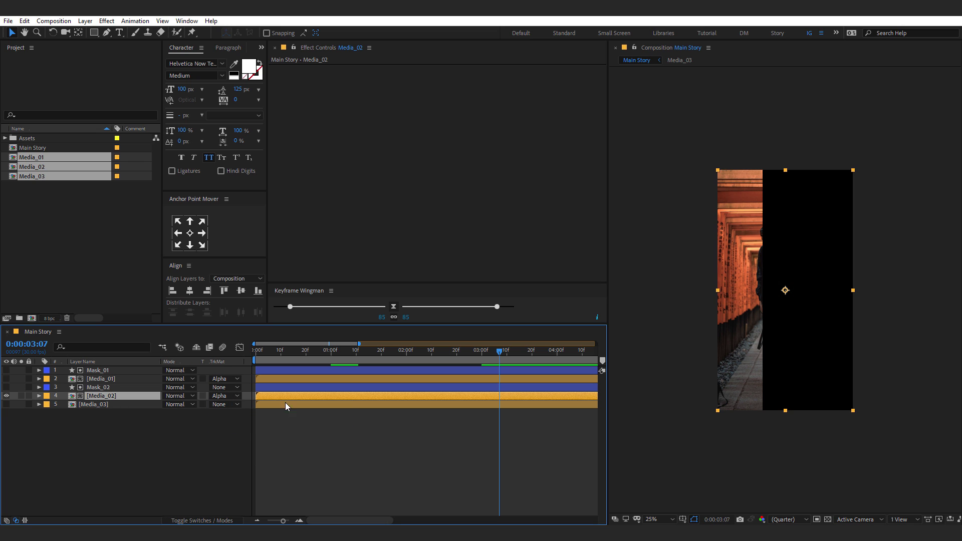
Step: Centre Mask_02's anchor point and align the mask horizontally to the composition centre at its 0:00:00:00 and 0:00:01:00 Position keyframes
left_click(273, 386)
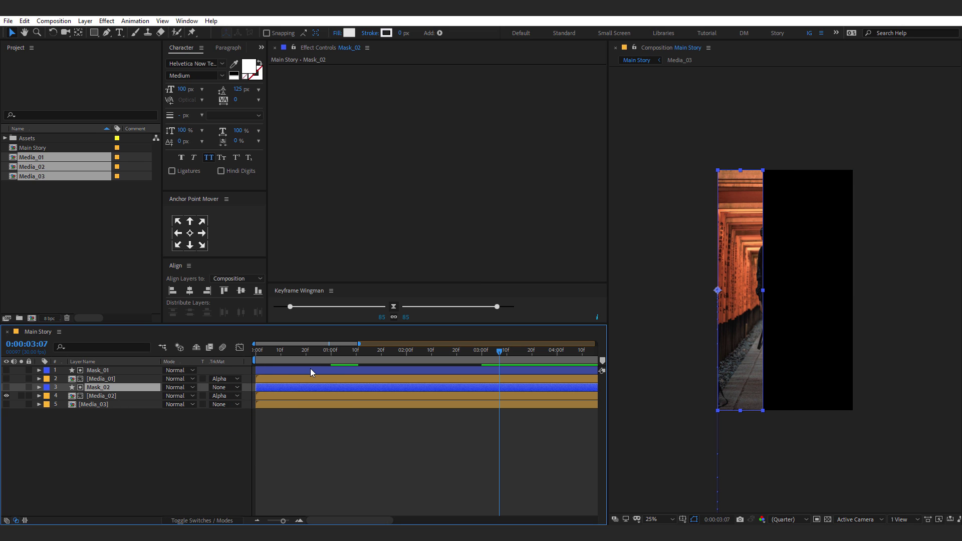
key("u")
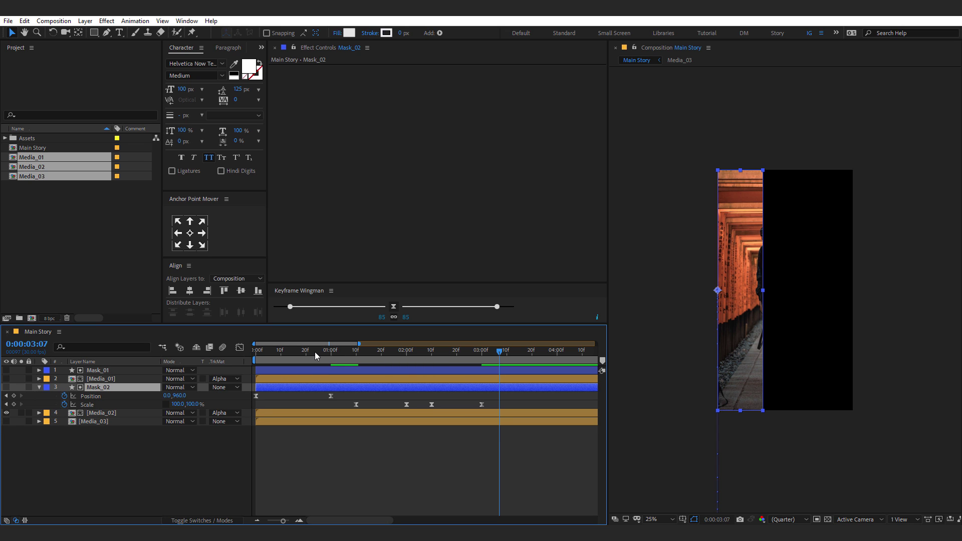
left_click_drag(315, 352, 230, 359)
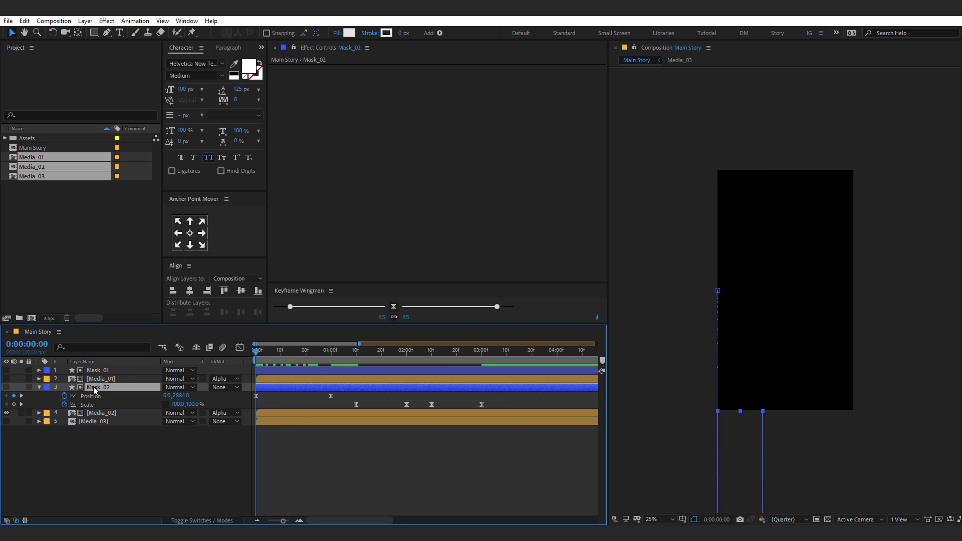
left_click(189, 293)
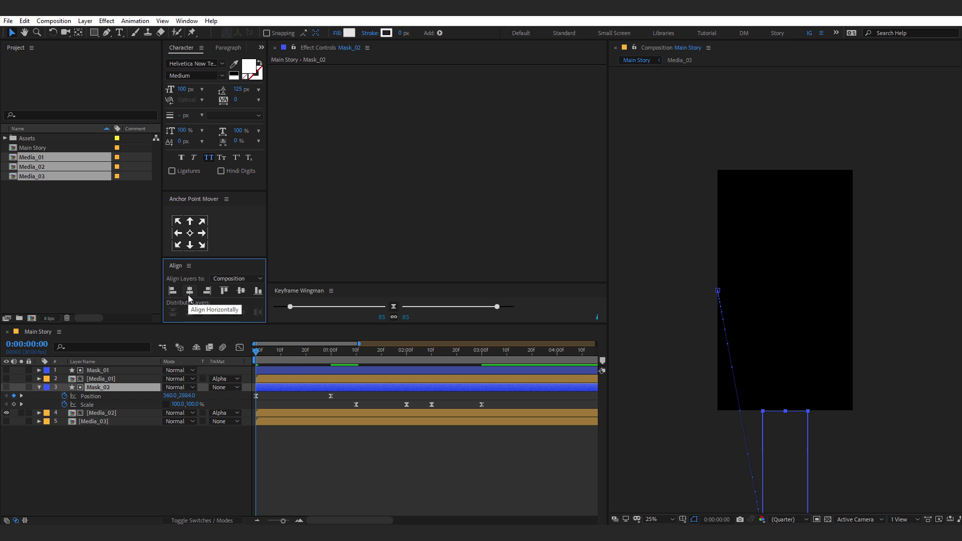
left_click(189, 238)
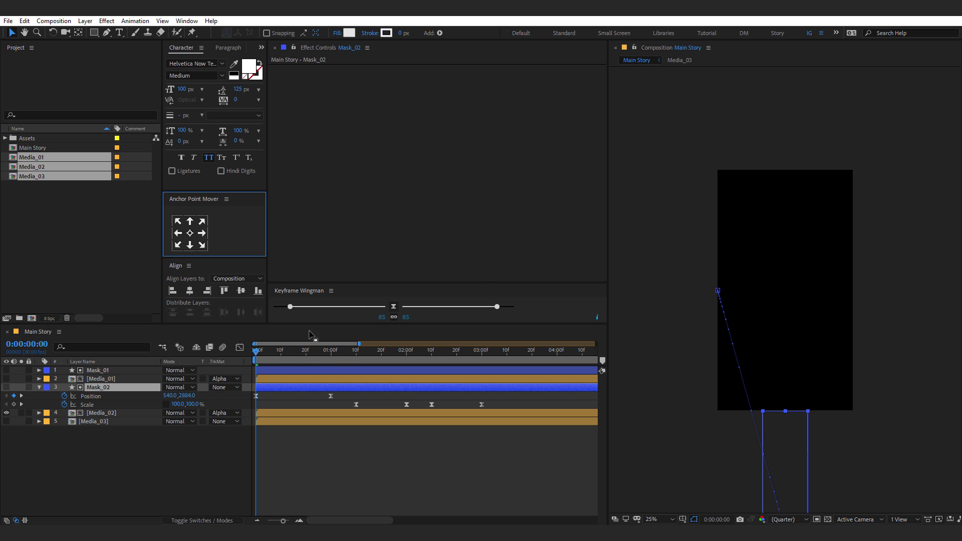
left_click_drag(313, 355, 331, 355)
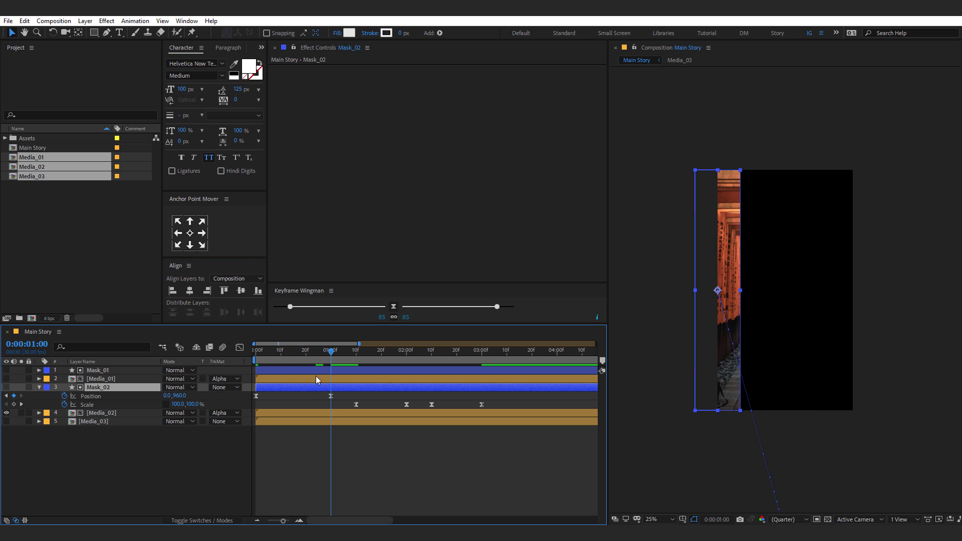
left_click(190, 289)
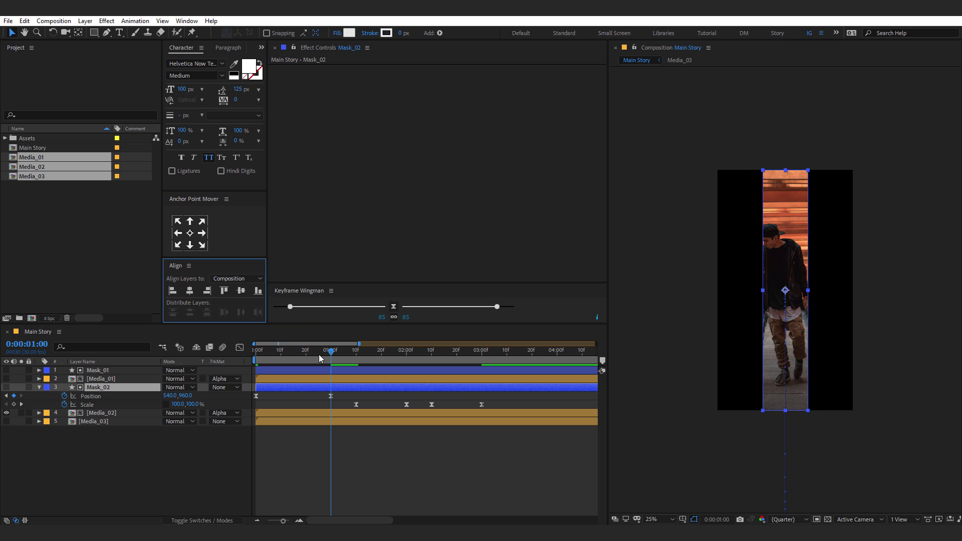
mouse_move(319, 355)
left_mouse_down()
mouse_move(269, 354)
mouse_move(320, 354)
mouse_move(293, 354)
mouse_move(313, 359)
mouse_move(307, 368)
left_mouse_up()
Step: Keyframe Media_02's Position at 0:00:01:00, and at 0:00:00:00 with its Y value set to 1216 to match Media_01
left_click(113, 413)
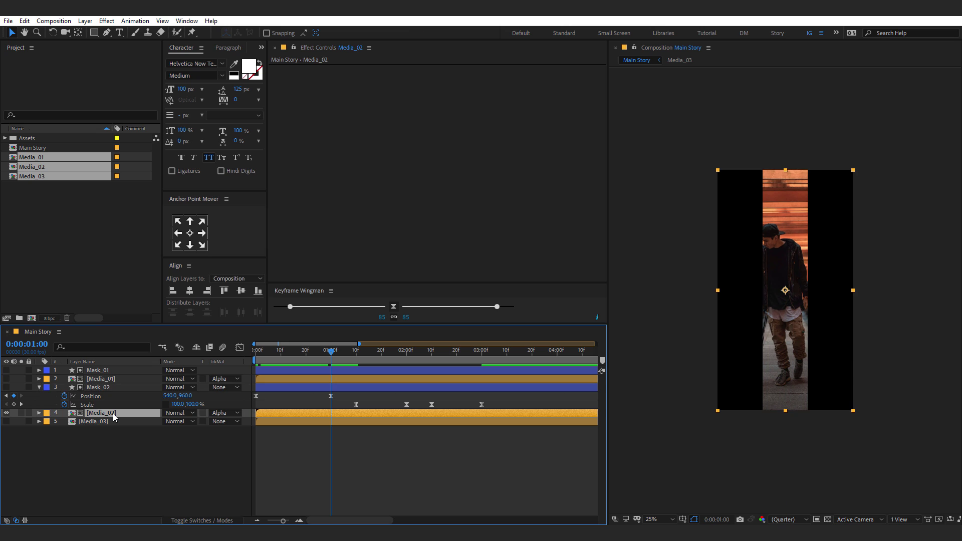
key("p")
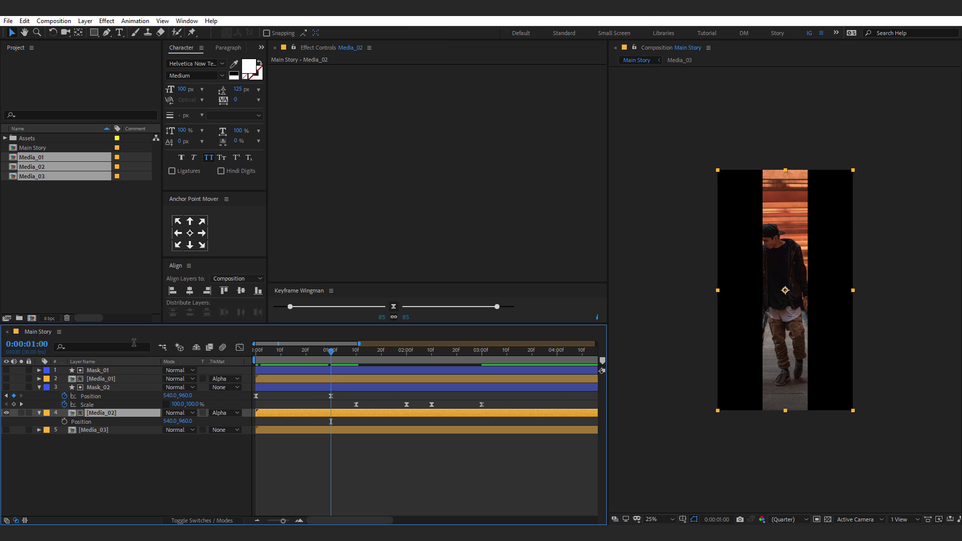
left_click(64, 422)
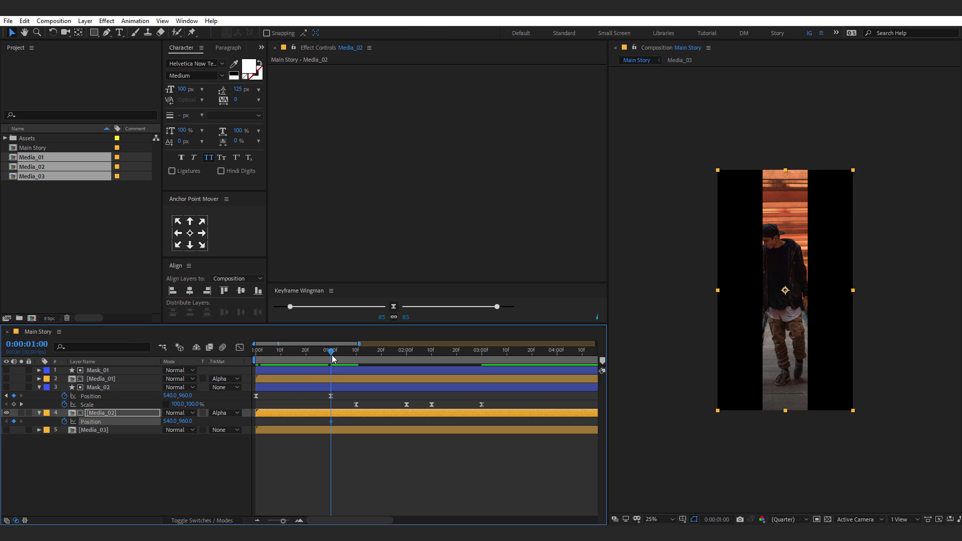
left_click_drag(333, 358, 219, 353)
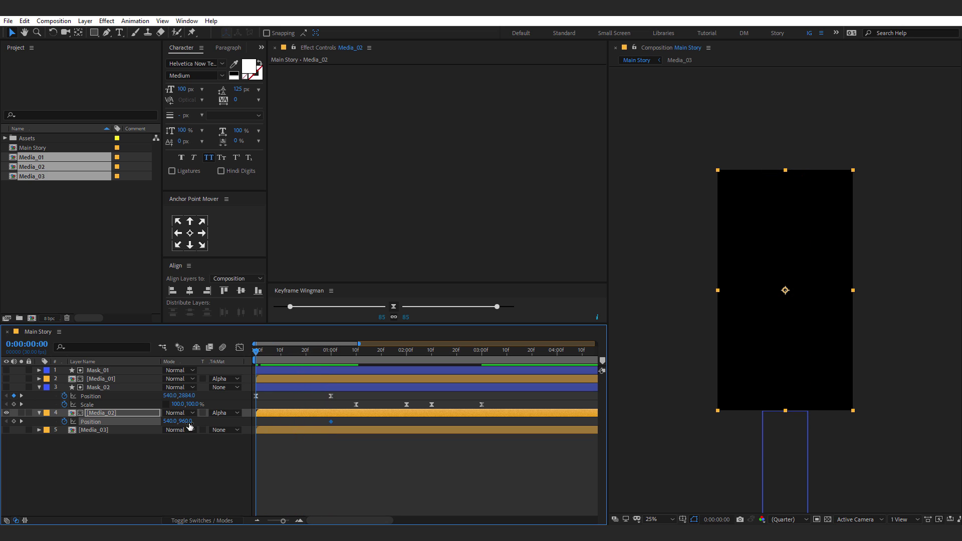
left_click(99, 379)
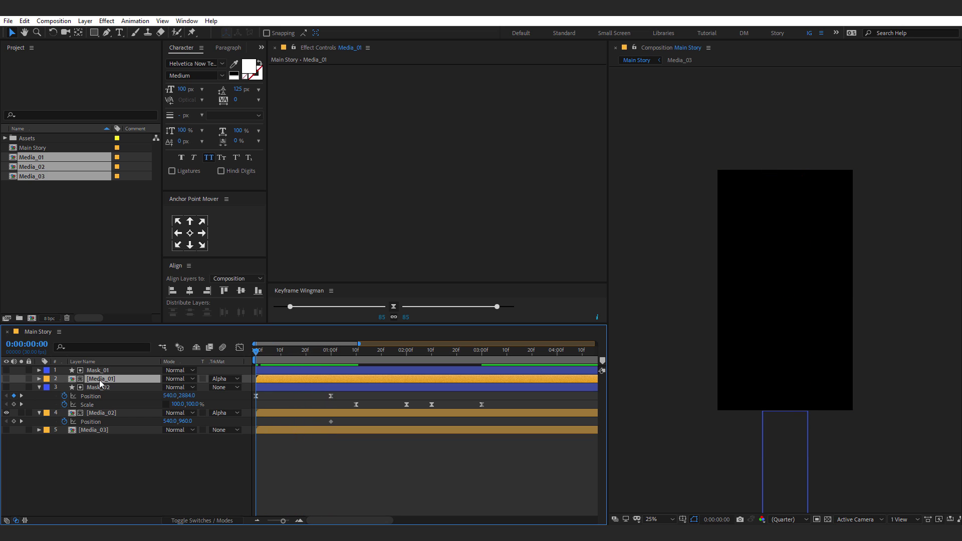
key("u")
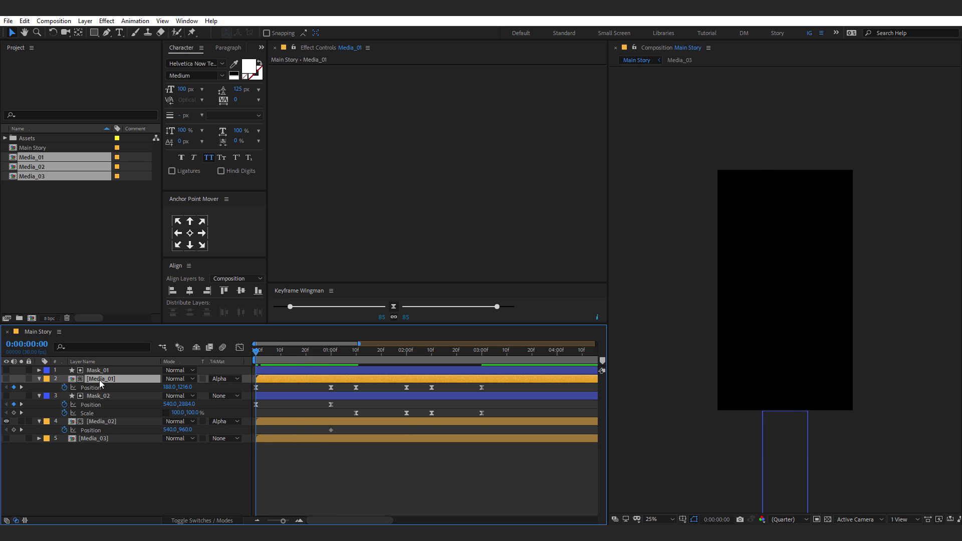
left_click(184, 389)
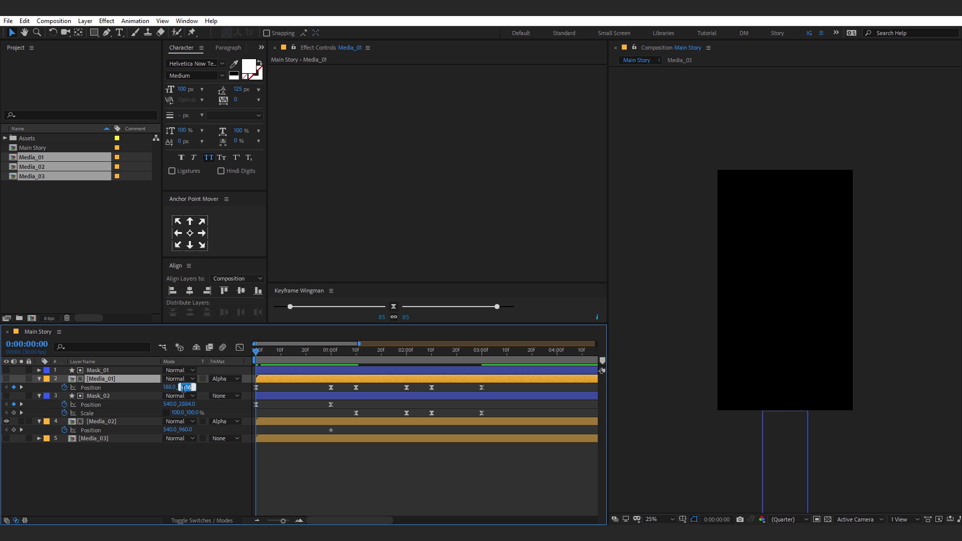
left_click(186, 430)
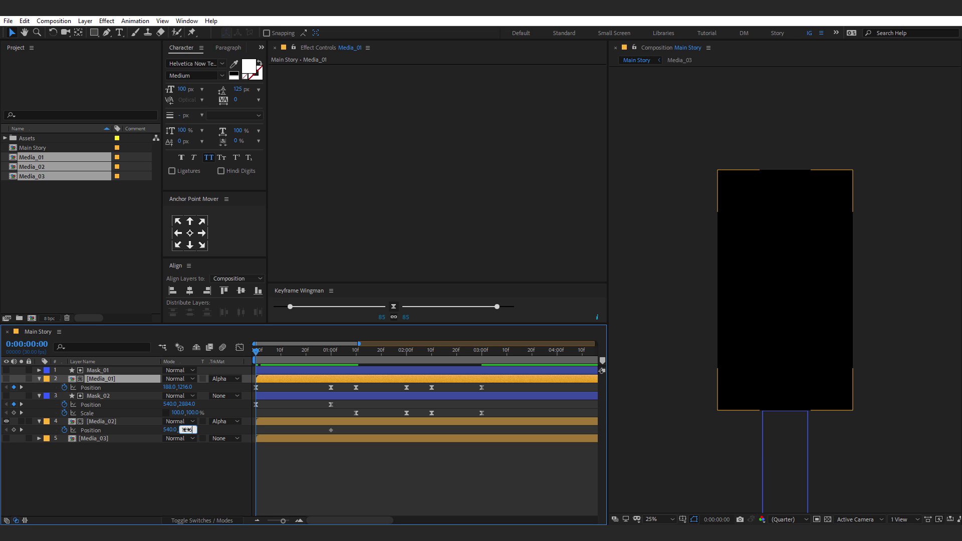
type("1216")
key("Return")
Step: Ease both Media_02 Position keyframes with Keyframe Wingman and preview the centre strip's entrance
left_click_drag(258, 354, 324, 356)
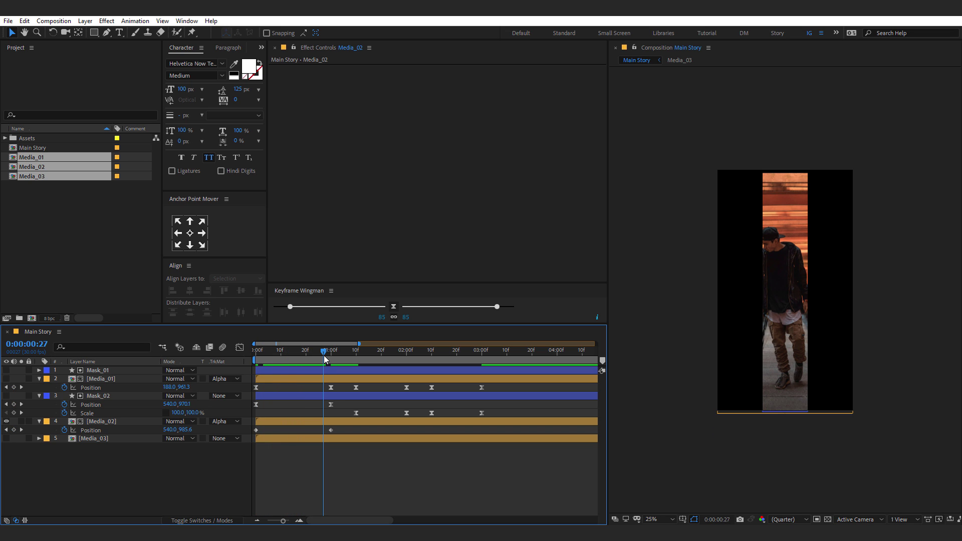
left_click(321, 421)
left_click_drag(340, 430, 242, 439)
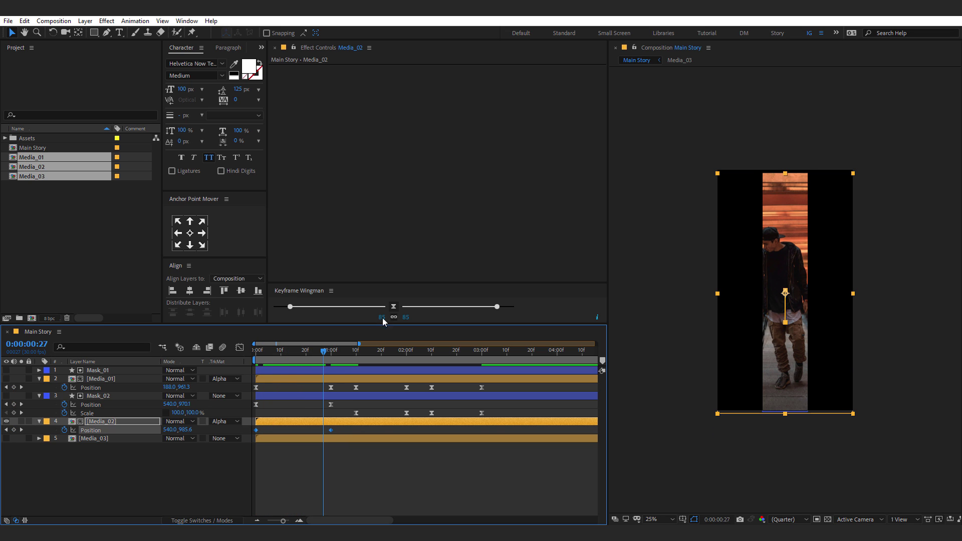
left_click(394, 306)
left_click(374, 496)
key("space")
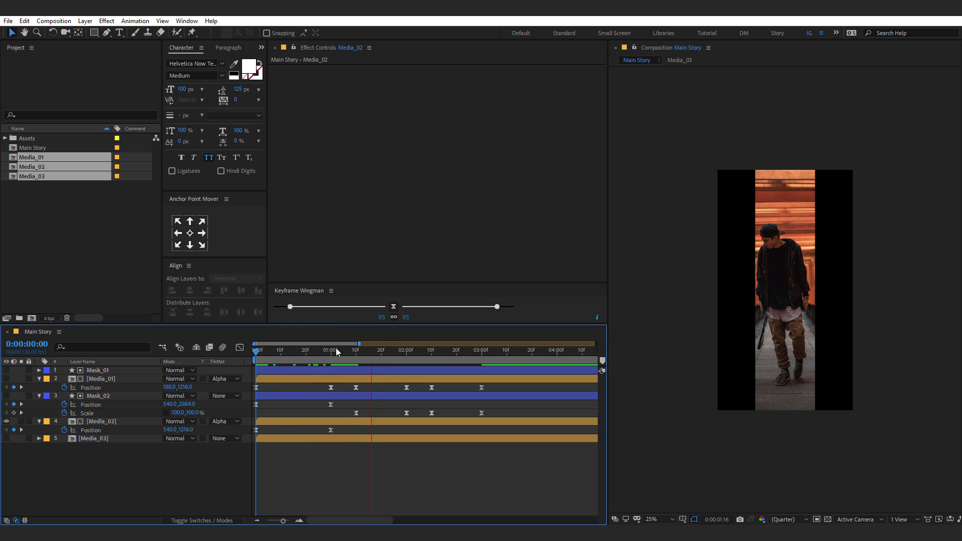
Step: Add a Scale keyframe to Media_02 at 0:00:01:10 and set its Scale to 110% at 0:00:02:00
left_click_drag(335, 349, 356, 389)
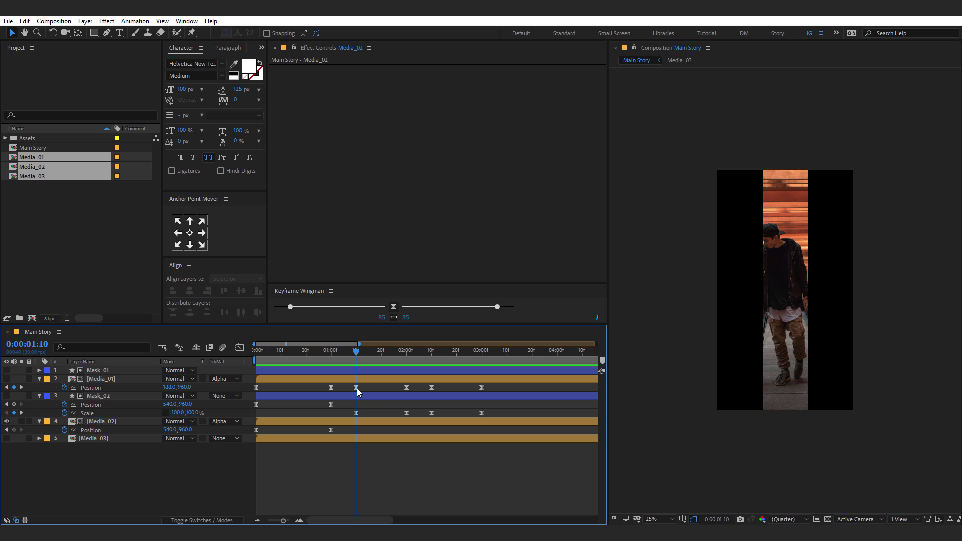
left_click(95, 422)
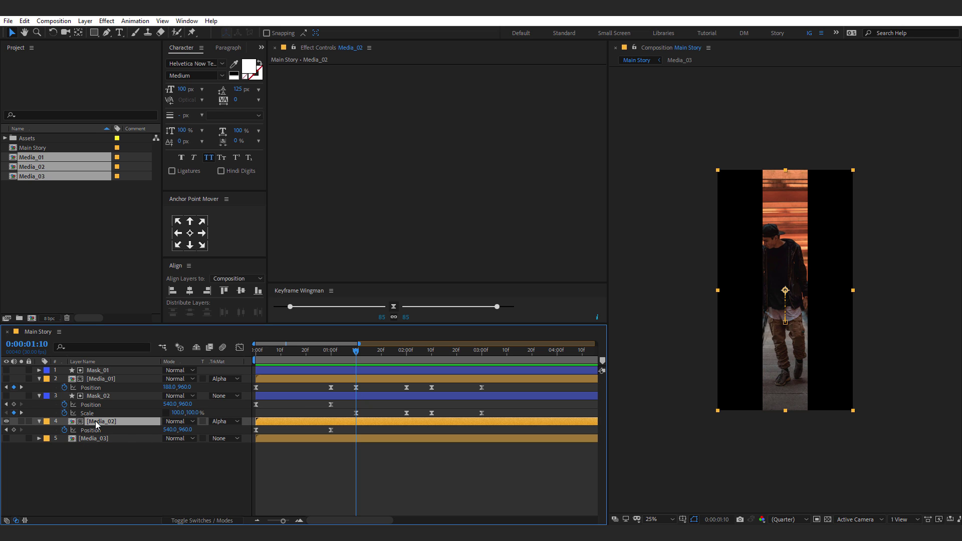
key("alt+shift+s")
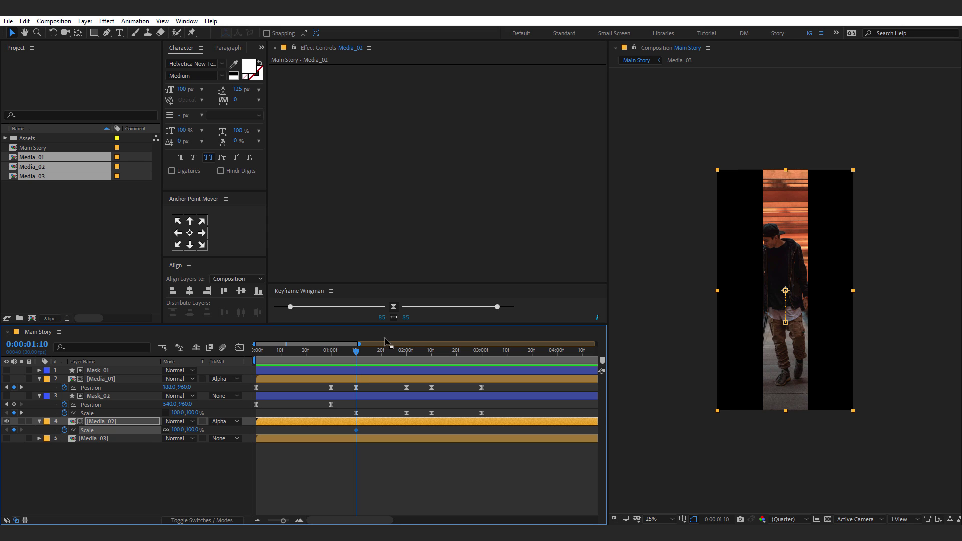
left_click(405, 354)
left_click(192, 429)
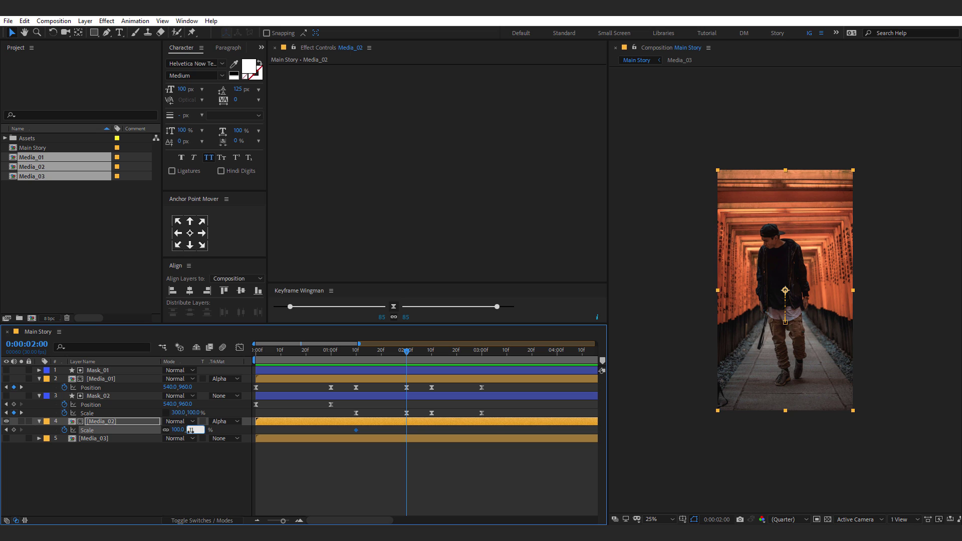
type("110")
key("Return")
Step: Copy Media_02's 110% Scale keyframe to 0:00:02:10 and its 0:00:01:10 Scale keyframe to 0:00:03:00
left_click(430, 354)
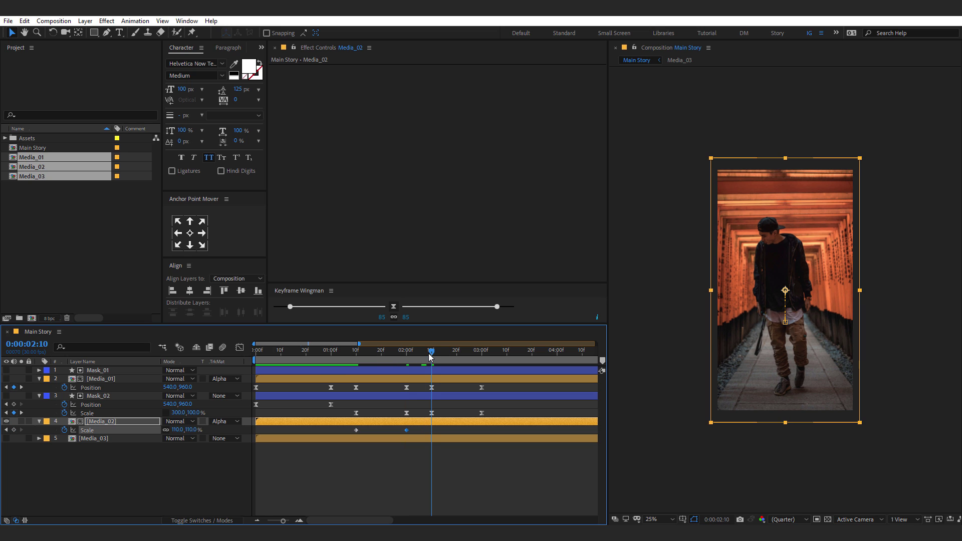
left_click(407, 430)
left_click(473, 351, "shift")
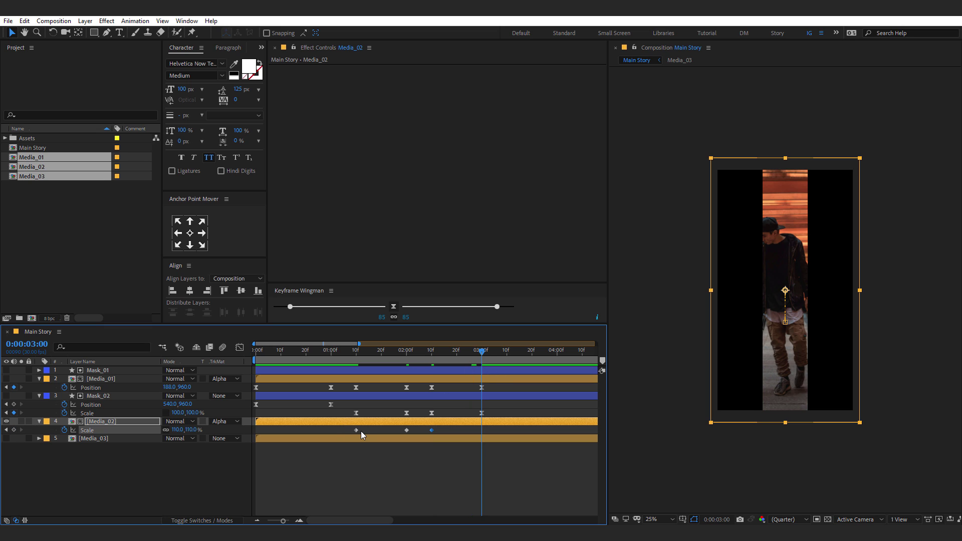
key("ctrl+c")
key("ctrl+v")
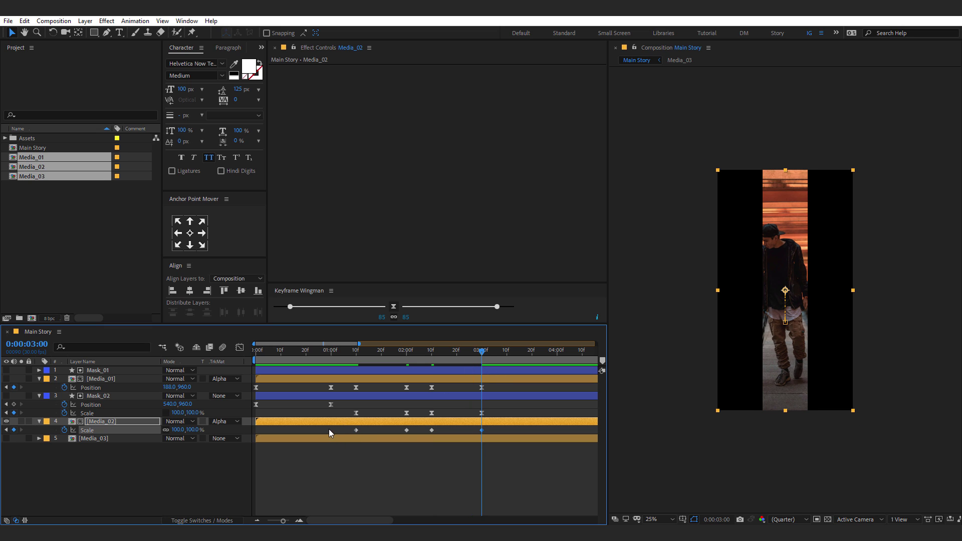
Step: Ease all four Media_02 Scale keyframes with Keyframe Wingman and preview the centre strip's expansion and contraction
left_click_drag(329, 429, 501, 453)
left_click(394, 306)
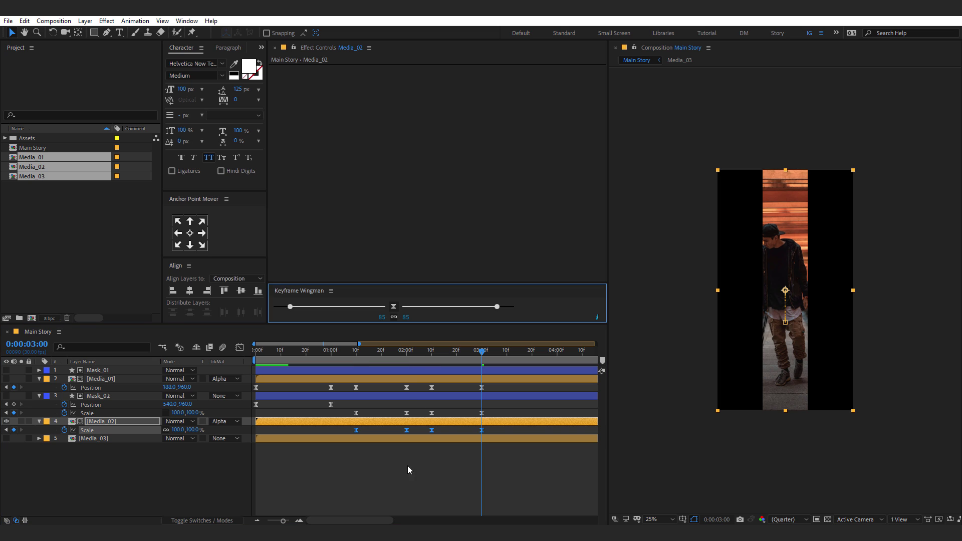
left_click(358, 351)
key("space")
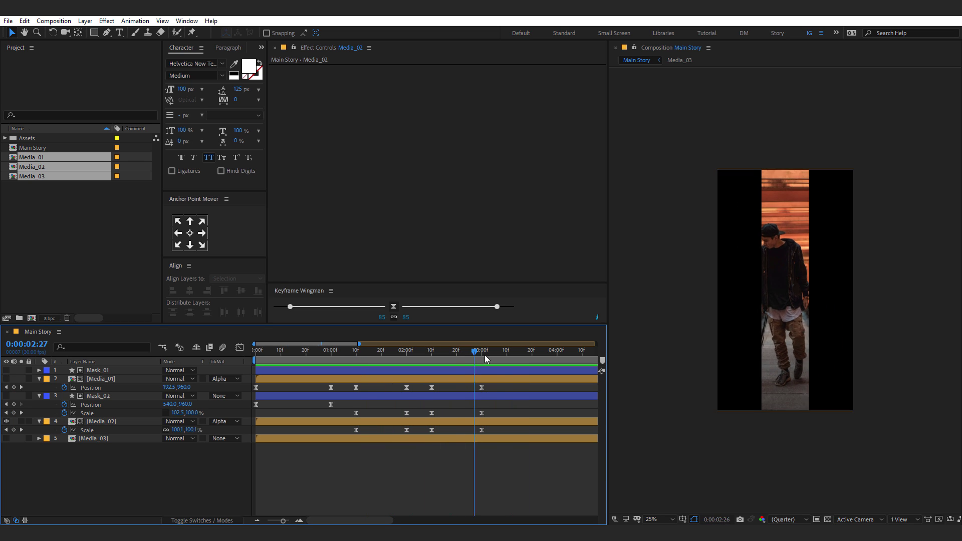
Step: Collapse the revealed keyframe properties of all layers in the Main Story timeline
left_click(79, 394)
left_click(82, 469)
key("ctrl+a")
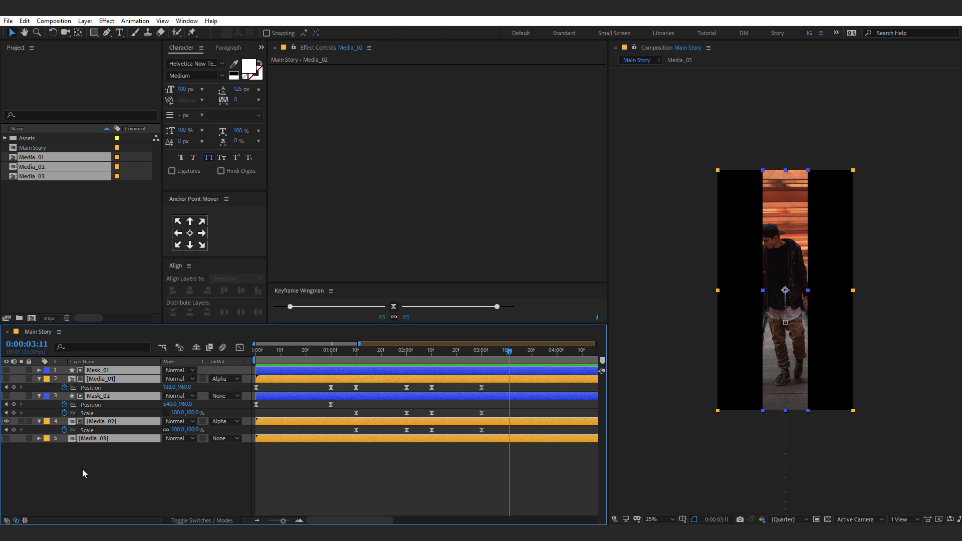
key("u")
key("u")
left_click(89, 475)
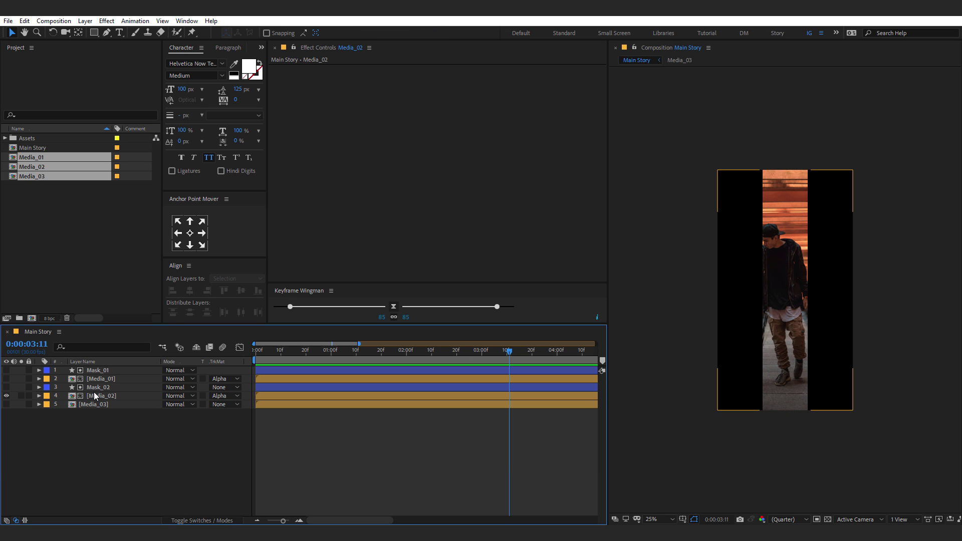
Step: Duplicate Mask_02 as Mask_03 directly above Media_03, showing Media_03 and hiding Media_02
left_click(101, 386)
key("ctrl+d")
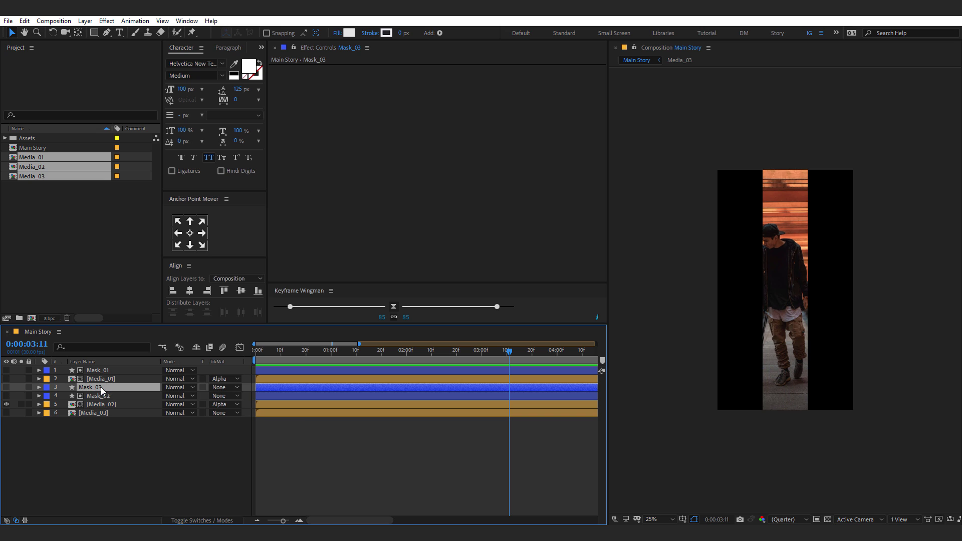
left_click_drag(98, 387, 83, 411)
left_click(6, 413)
left_click(7, 395)
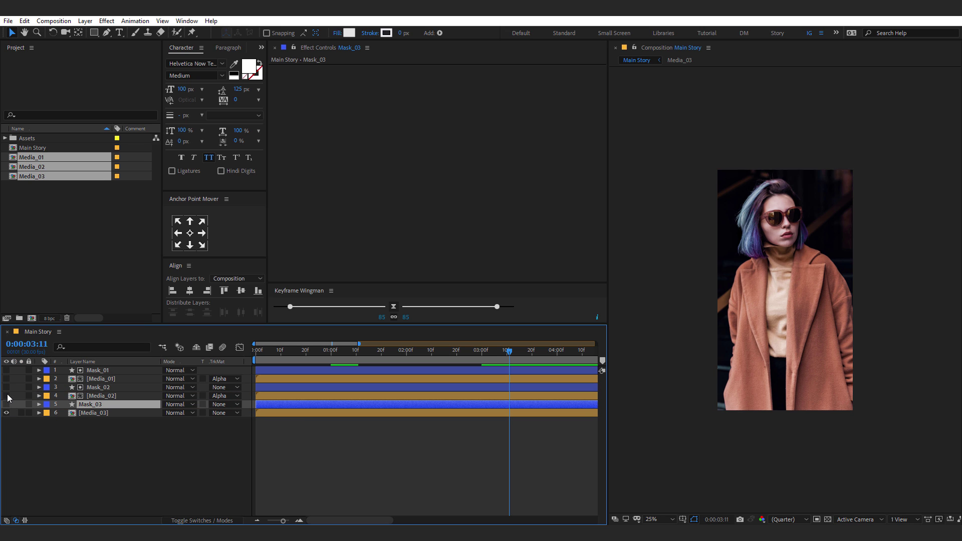
Step: Set Media_03's track matte to Alpha Matte "Mask_03" and select Mask_03
left_click(106, 414)
left_click(226, 412)
left_click(258, 435)
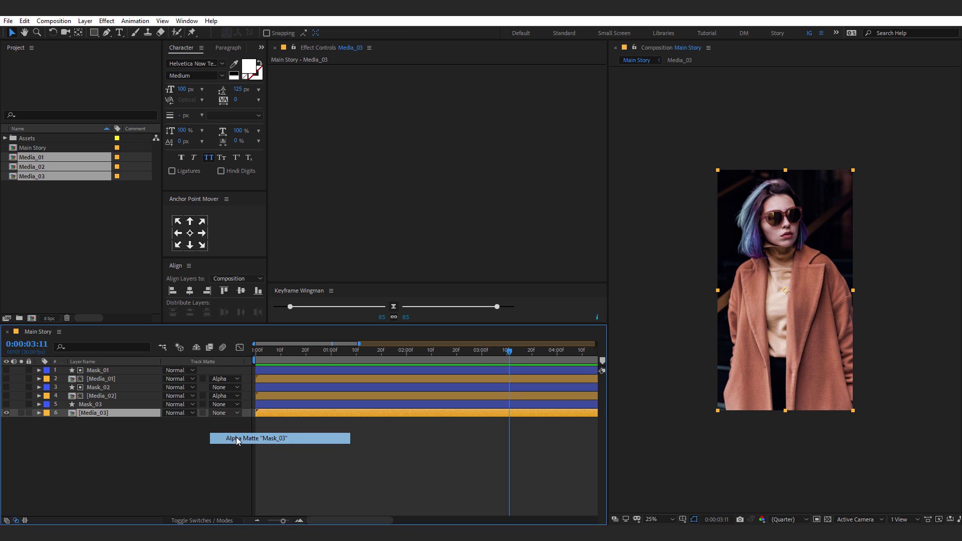
left_click(103, 405)
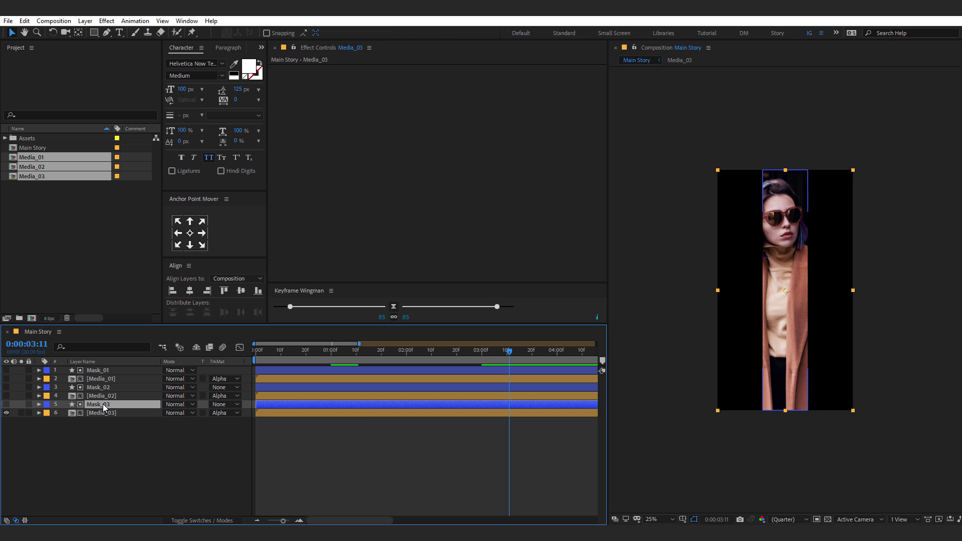
left_click(208, 291)
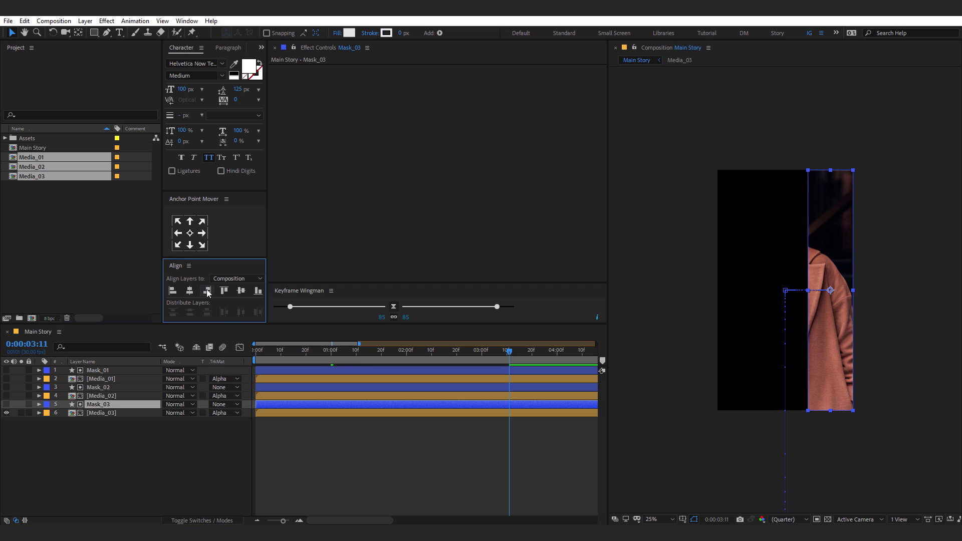
left_click(107, 399)
key("ctrl+z")
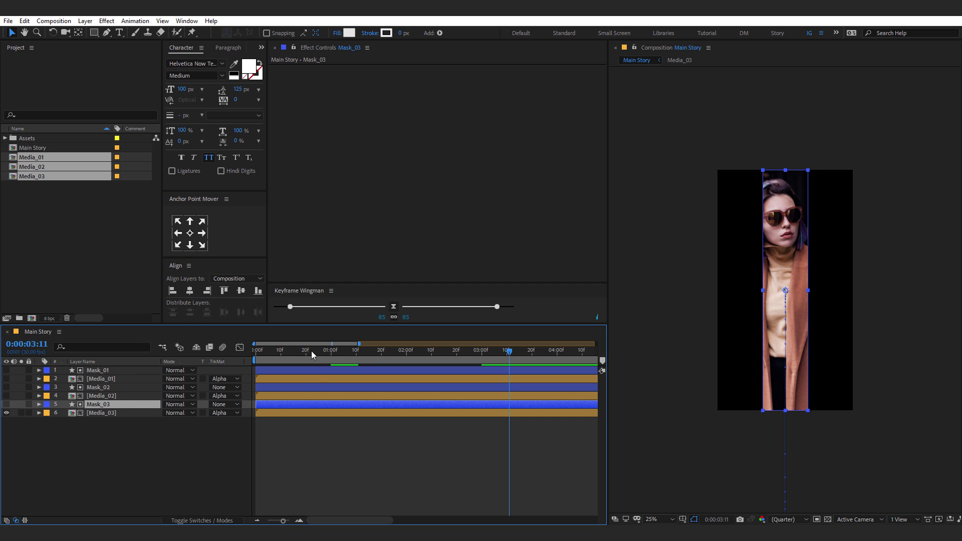
Step: Align Mask_03 to the composition's right edge at both its 1:00 and 0:00 Position keyframes
left_click_drag(311, 350, 168, 359)
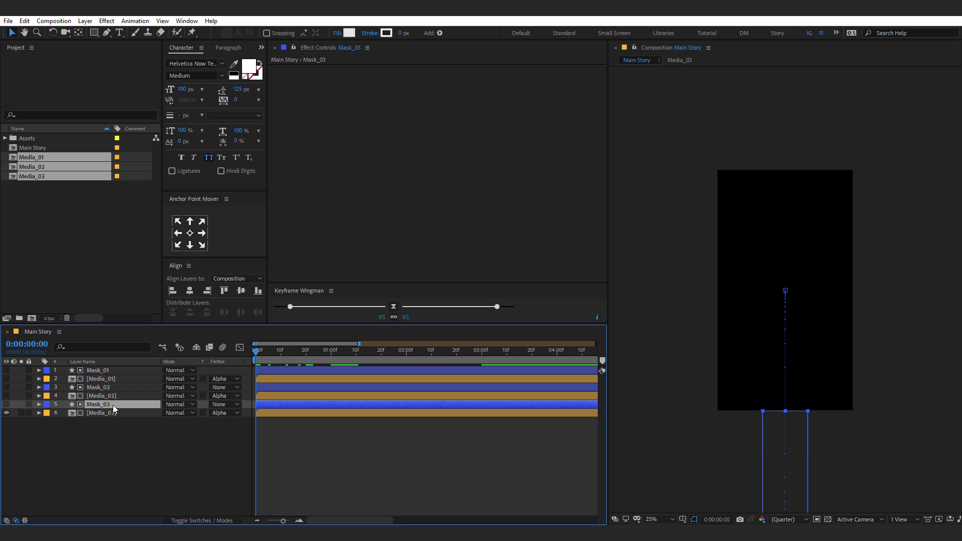
key("u")
left_click_drag(305, 352, 227, 351)
left_click(205, 291)
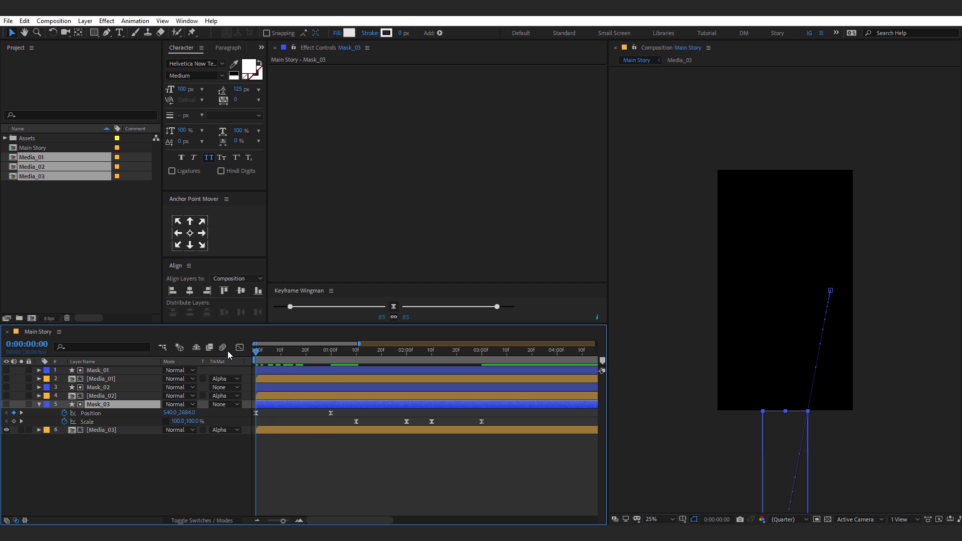
left_click(206, 290)
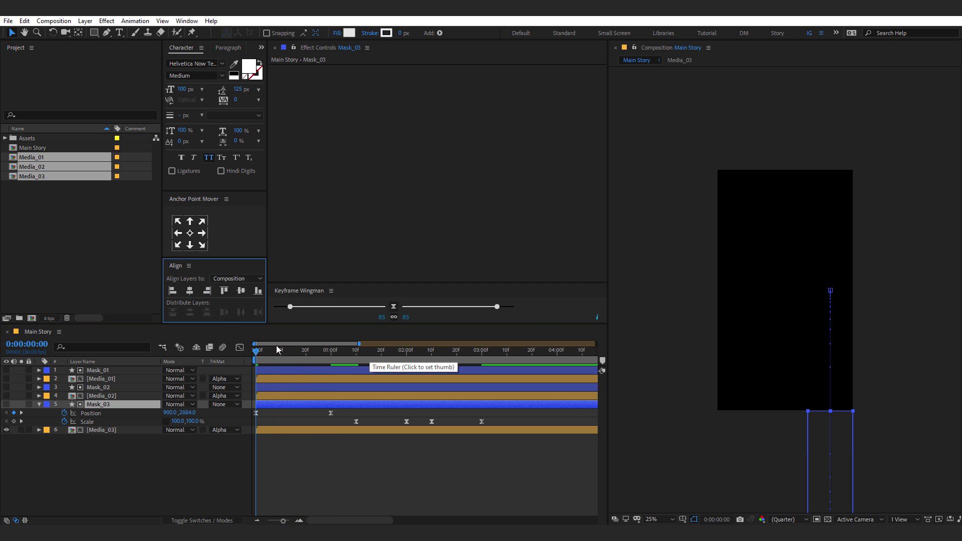
Step: Shift Media_03 horizontally to Position 964, 960 so the woman fills the strip, and keyframe its Position at 1:00
left_click_drag(260, 352, 331, 354)
left_click(129, 430)
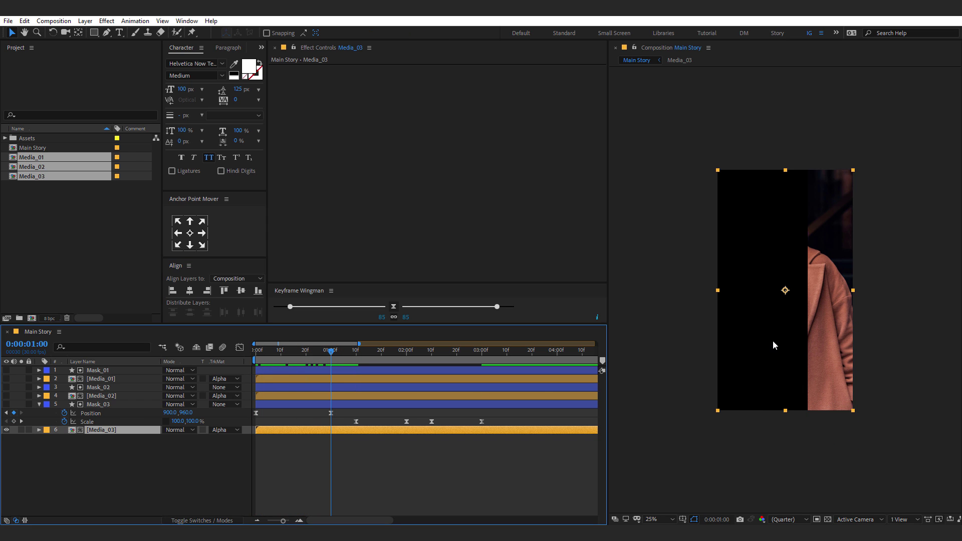
left_click_drag(772, 341, 826, 339)
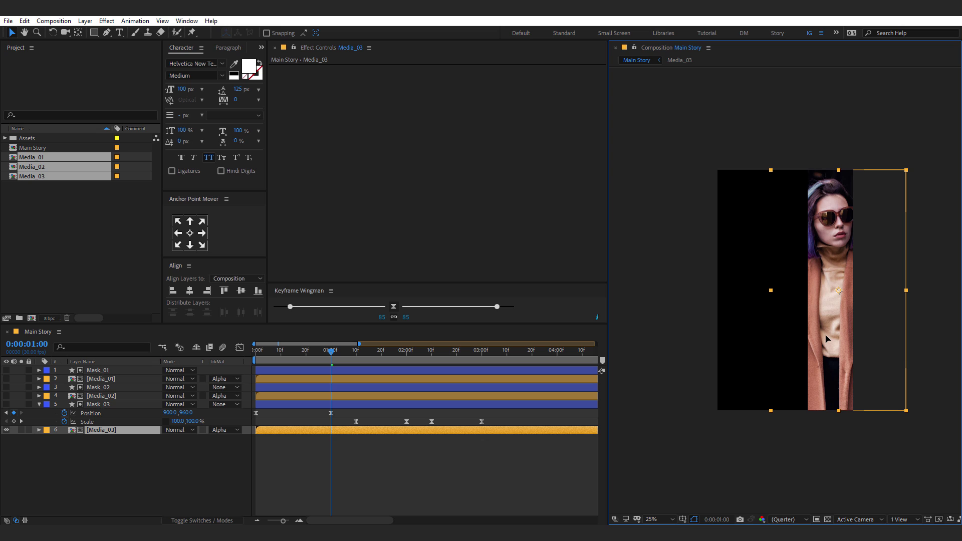
left_click(97, 431)
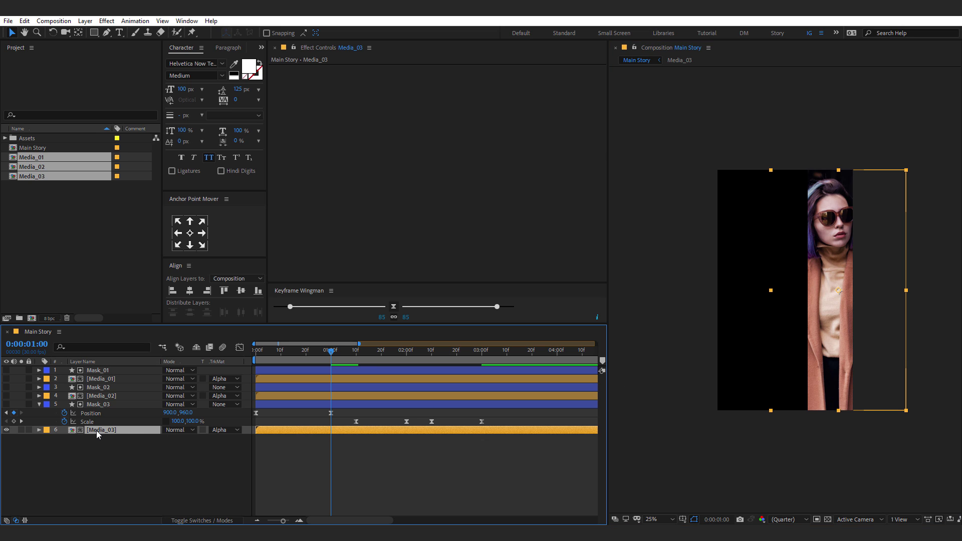
key("p")
left_click(79, 438)
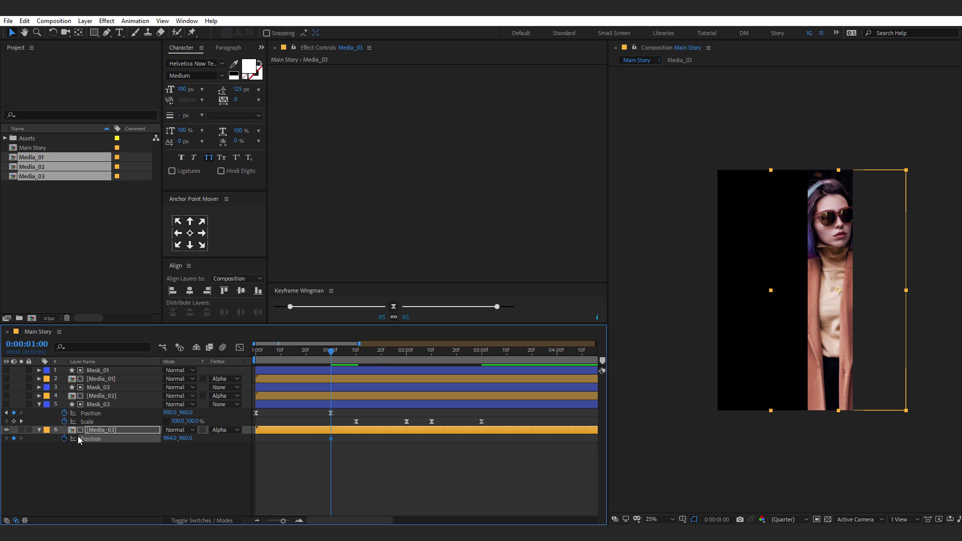
Step: At 0:00, set Media_03's vertical Position to 1216, copying the value from Media_02's Position
left_click_drag(318, 351, 256, 350)
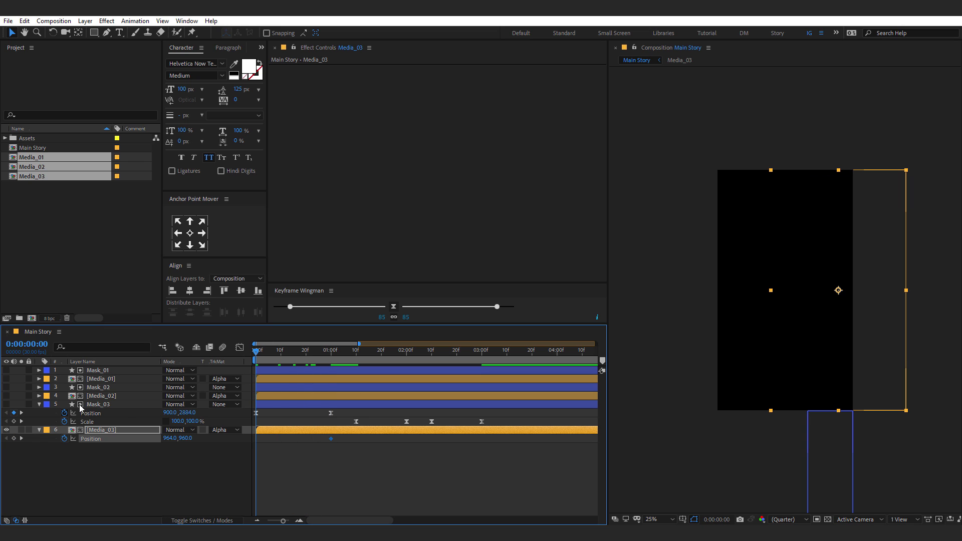
left_click(103, 396)
key("p")
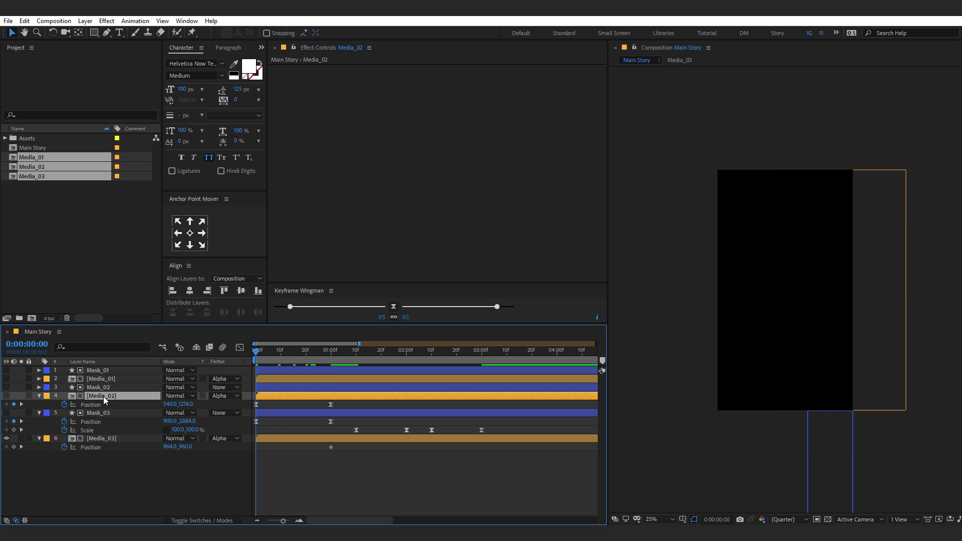
left_click(187, 404)
key("ctrl+c")
left_click(186, 447)
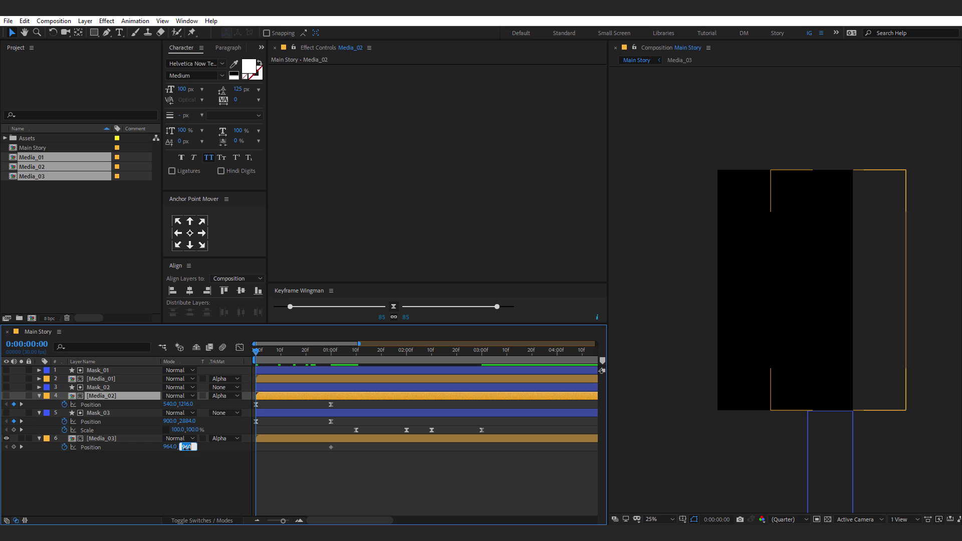
key("ctrl+v")
key("Return")
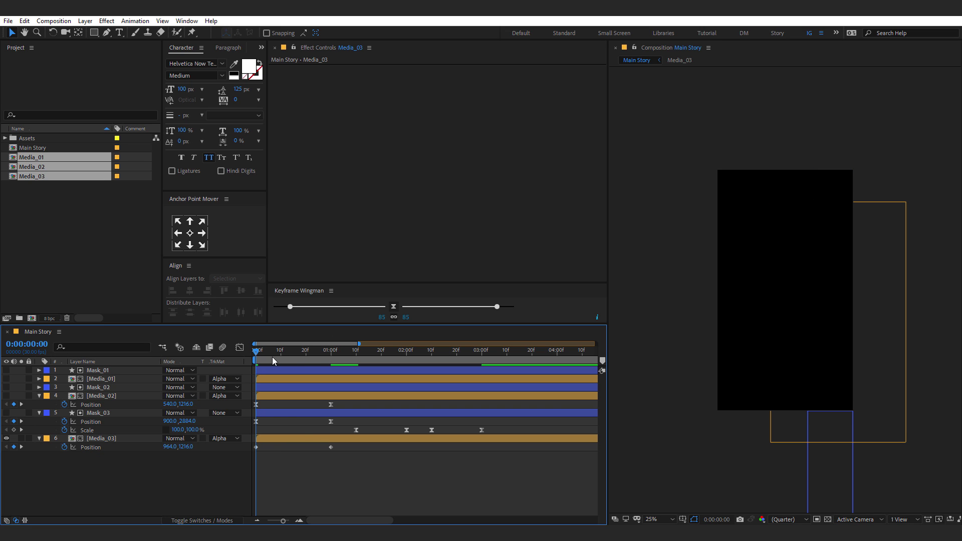
Step: Ease both Media_03 Position keyframes with Keyframe Wingman
left_click_drag(272, 357, 330, 365)
left_click_drag(255, 447, 252, 445)
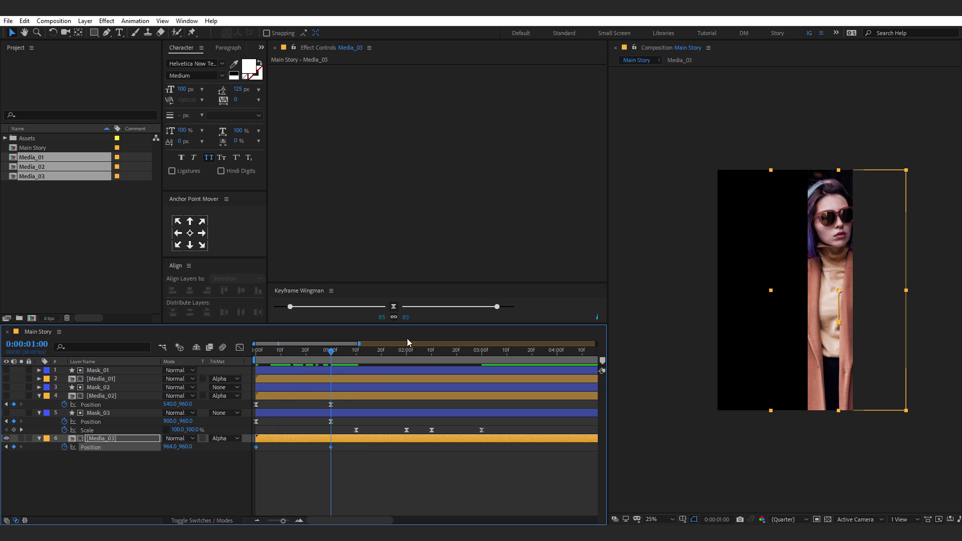
left_click(393, 306)
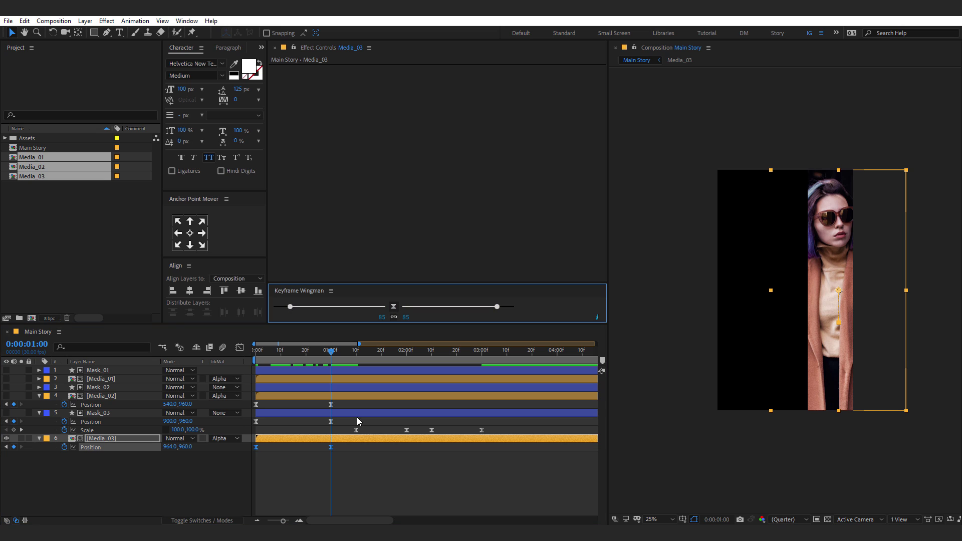
Step: Collapse Mask_03's properties and reveal the Position and Scale keyframes of Mask_02 and Media_02 as timing references
left_click(39, 412)
left_click(39, 396)
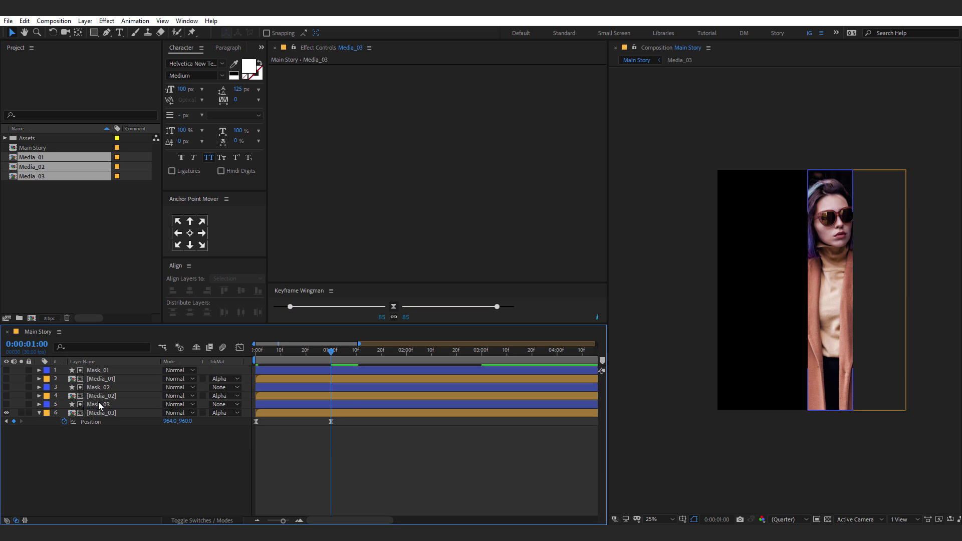
left_click(97, 395)
left_click(98, 390, "ctrl")
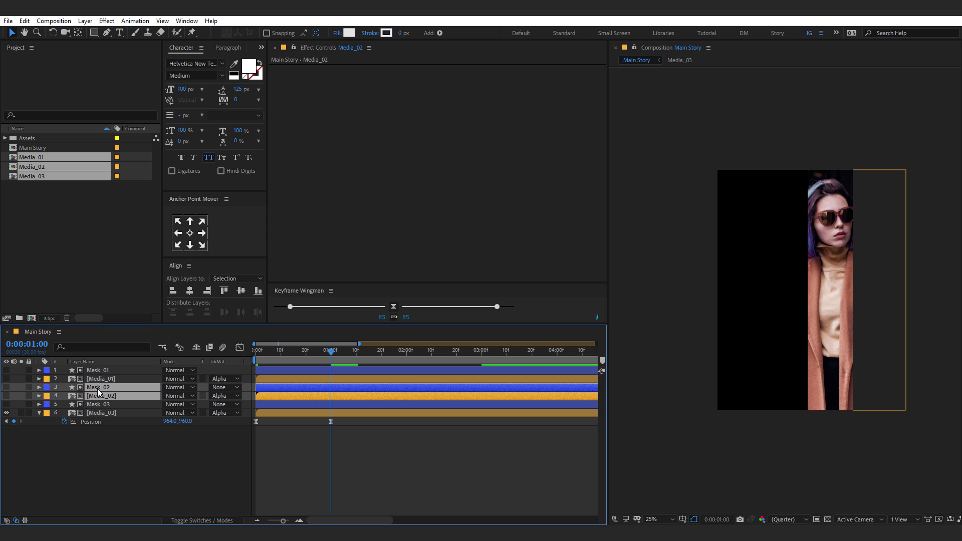
key("u")
left_click(351, 476)
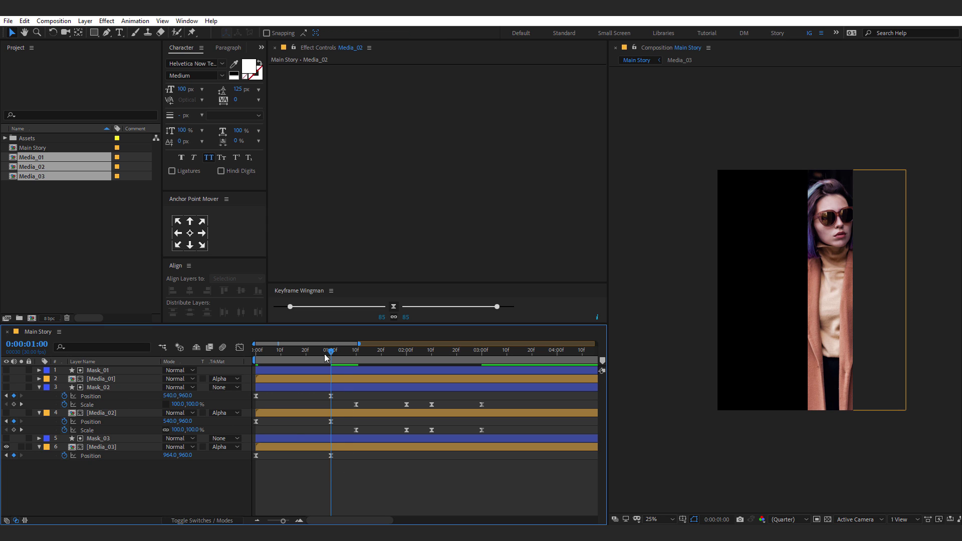
Step: Move Mask_03's anchor point to the middle of its right edge and realign the mask to the composition's right edge at 0:00
mouse_move(325, 357)
left_mouse_down()
mouse_move(257, 353)
mouse_move(396, 348)
mouse_move(331, 350)
left_mouse_up()
left_click(272, 440)
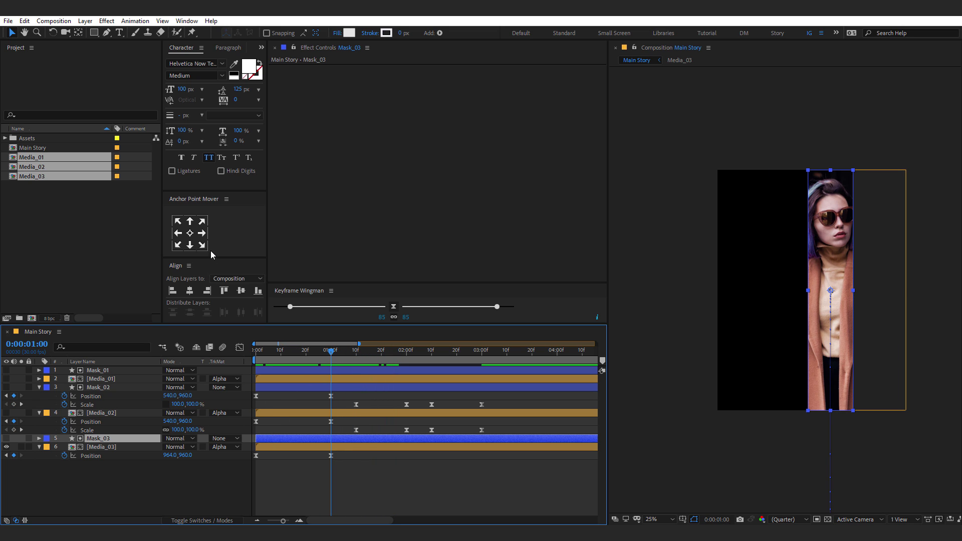
left_click(205, 238)
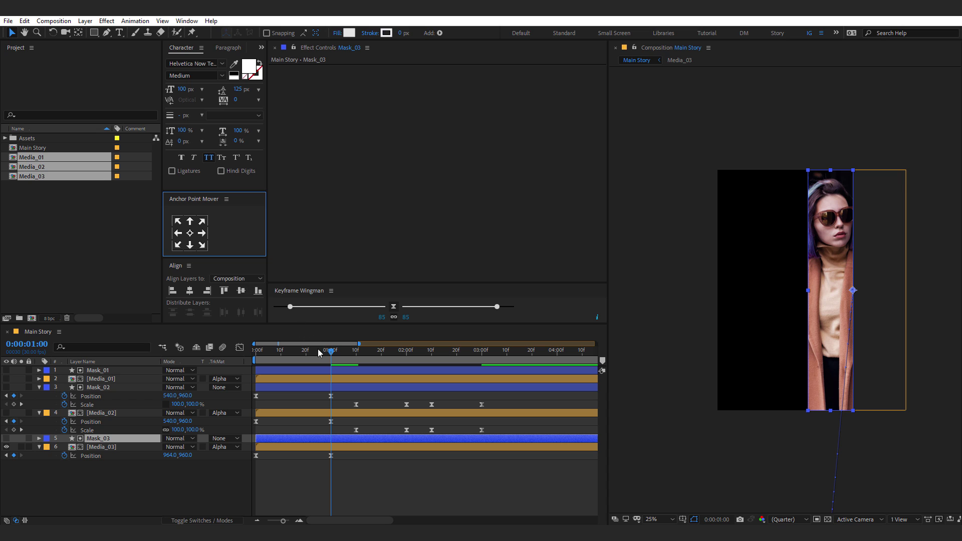
left_click_drag(318, 349, 266, 359)
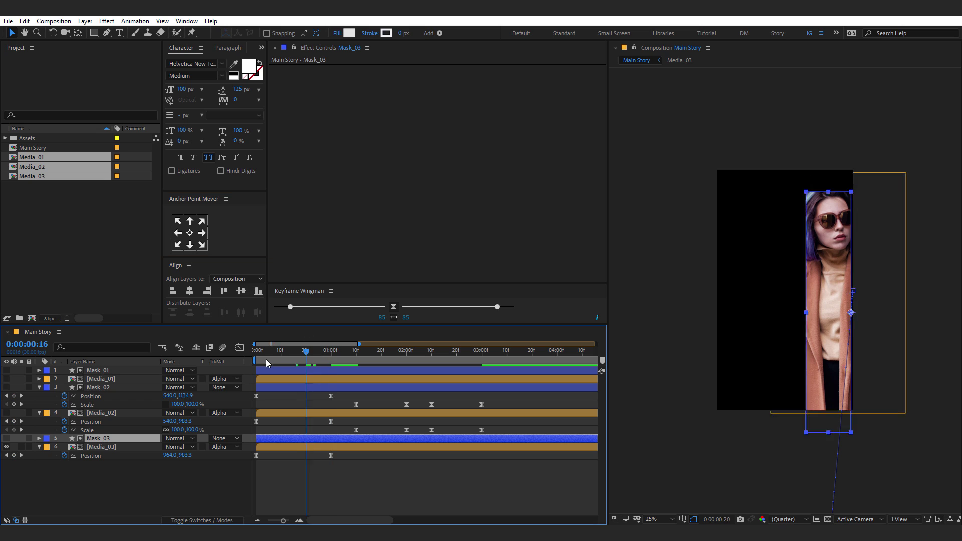
left_click(202, 234)
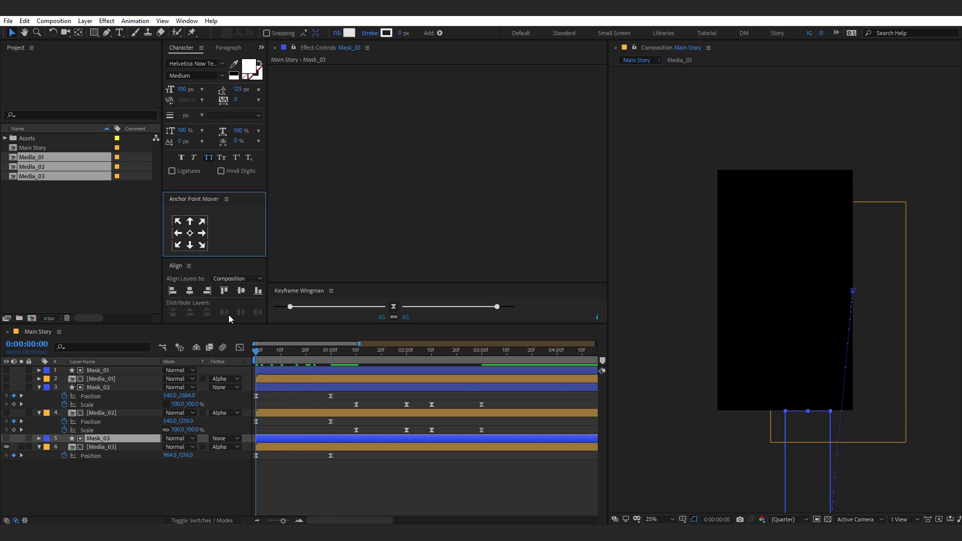
left_click(207, 291)
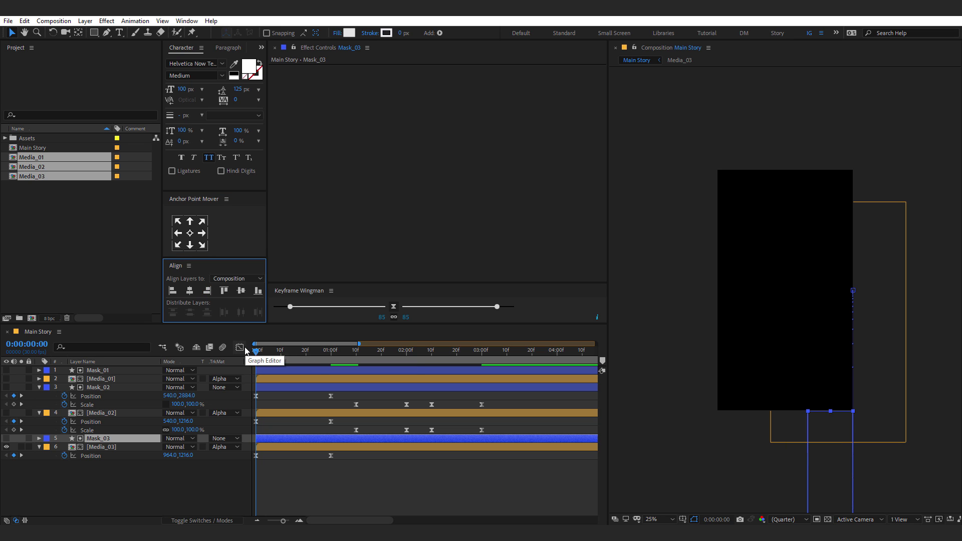
Step: Add a Media_03 Position keyframe at 1:10 and centre the layer horizontally in the composition at 2:00
left_click_drag(264, 350, 357, 379)
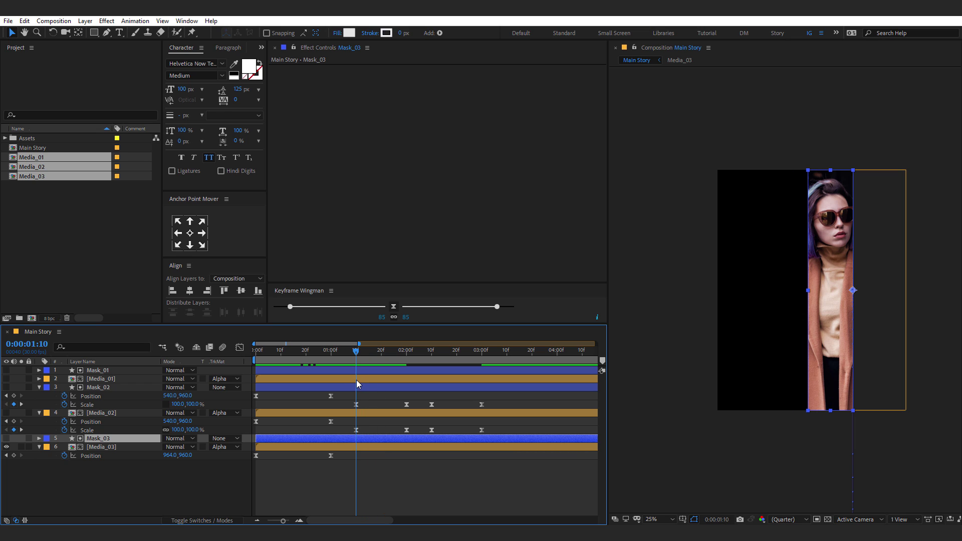
left_click(108, 447)
left_click(14, 456)
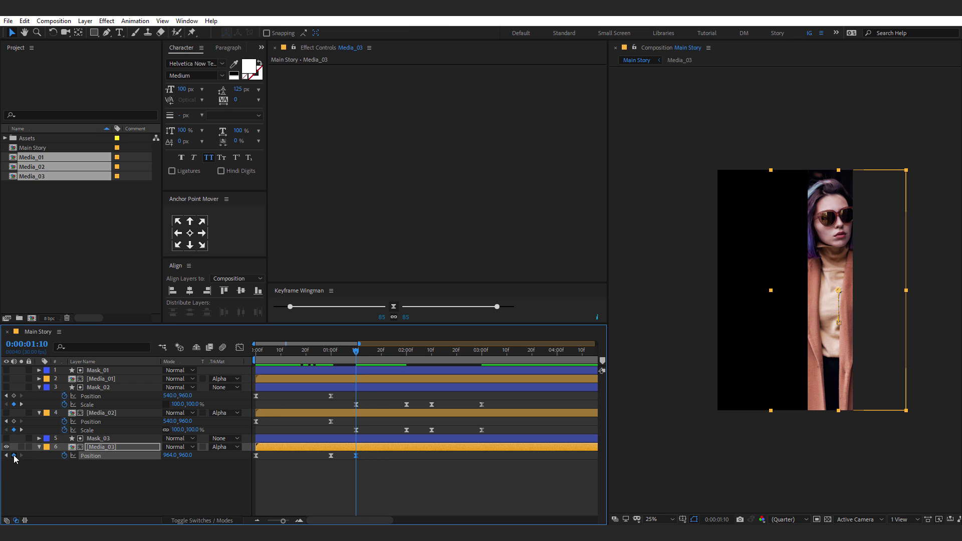
left_click_drag(371, 350, 404, 357)
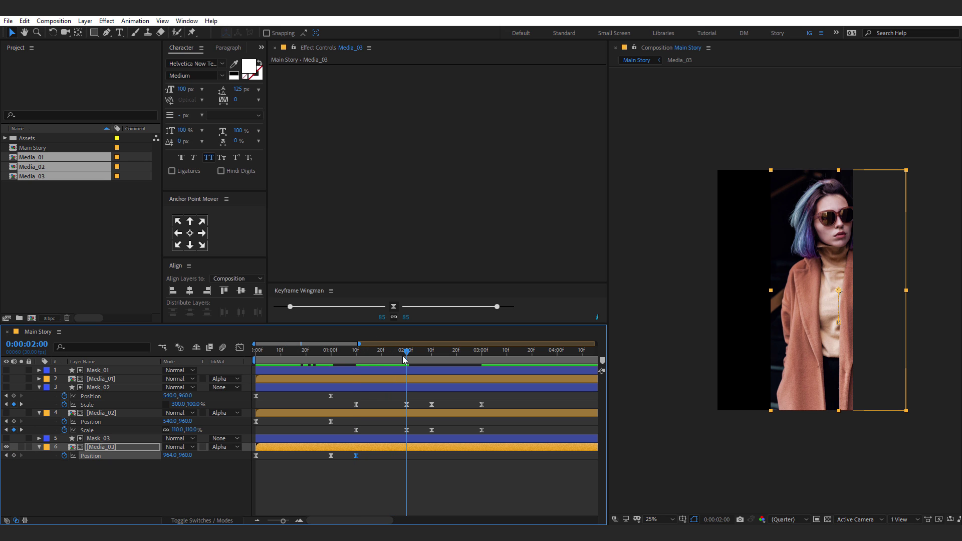
left_click(194, 293)
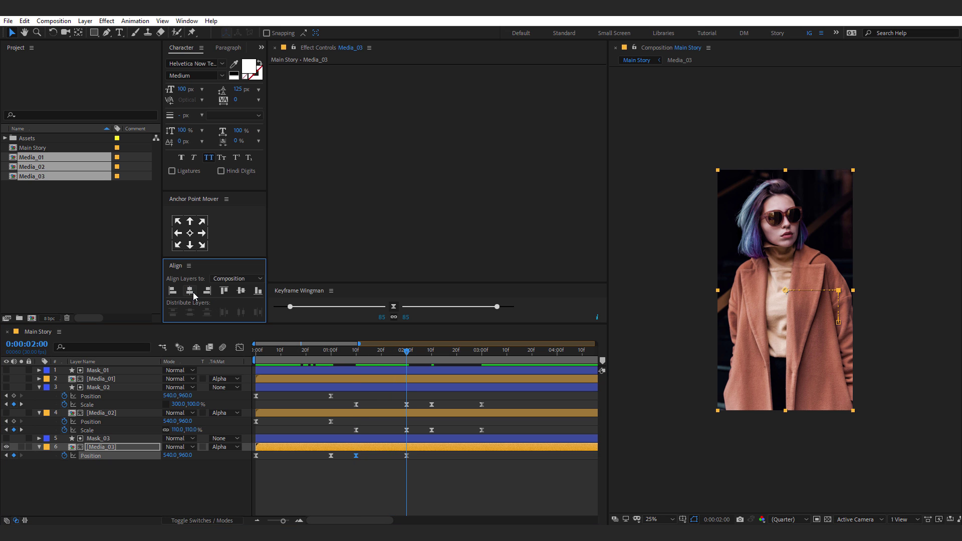
Step: Copy Media_03's 2:00 Position keyframe to 2:10 and its 1:10 keyframe to 3:00
left_click(356, 354)
left_click_drag(356, 354, 431, 362)
left_click(406, 455)
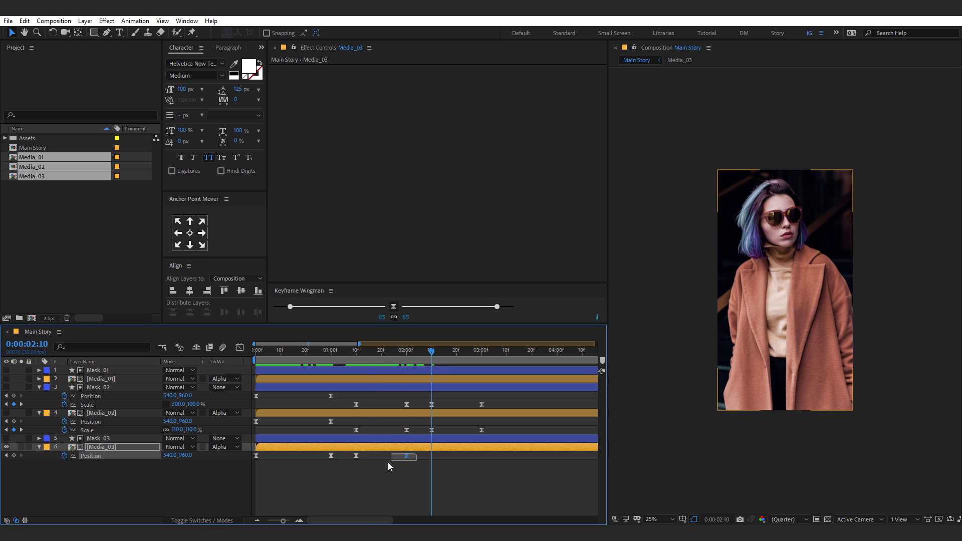
left_click(481, 354)
left_click_drag(360, 456, 335, 464)
key("ctrl+c")
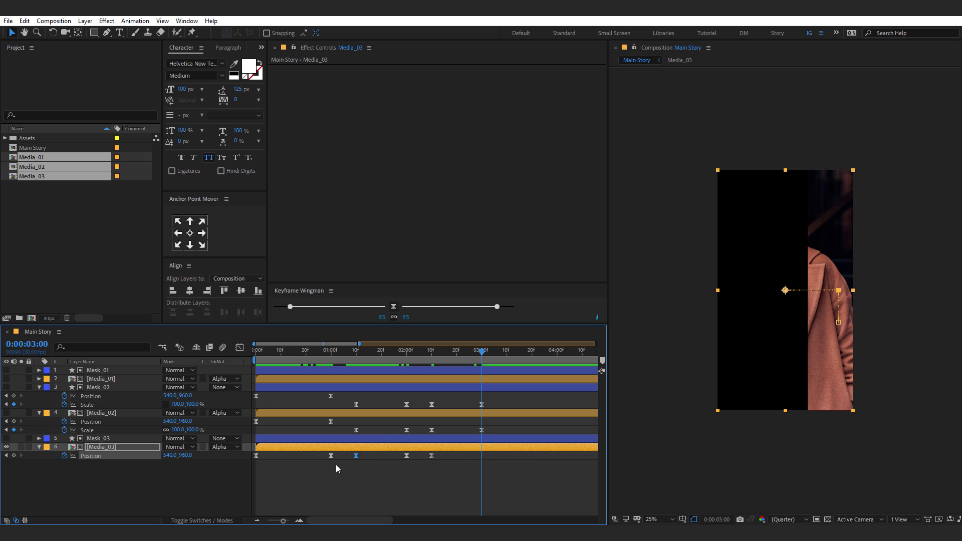
key("ctrl+v")
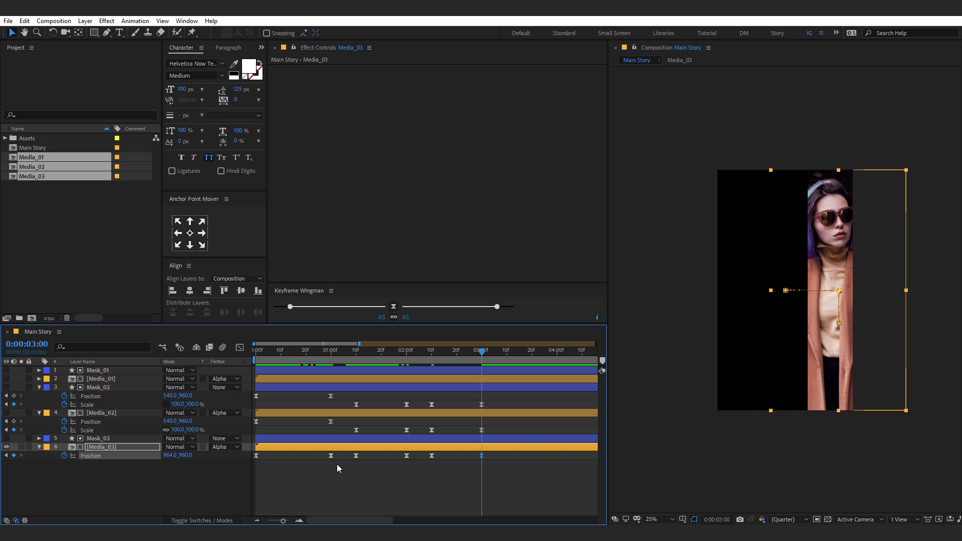
Step: Preview the third strip's expansion and contraction, and collapse the keyframe properties of all layers
left_click_drag(403, 354, 499, 361)
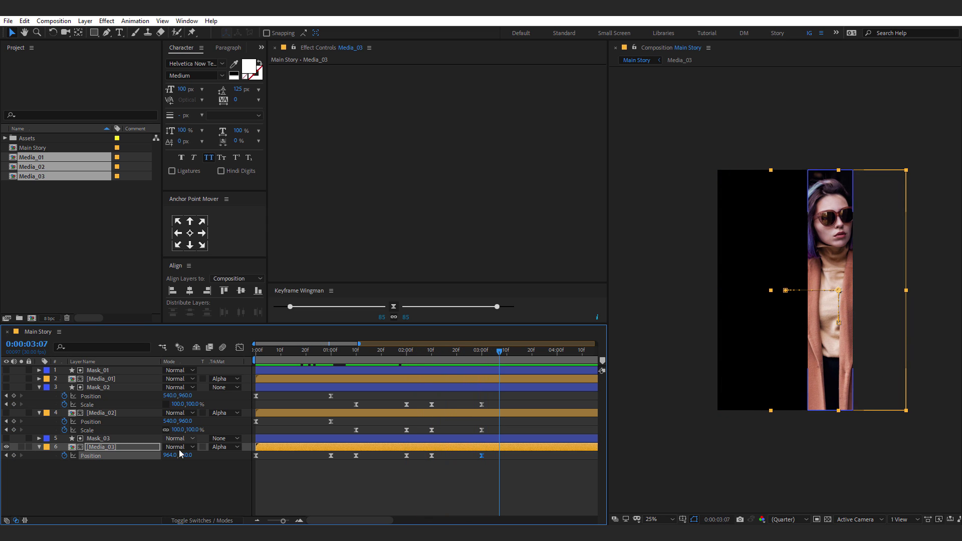
left_click(143, 492)
key("ctrl+a")
key("u")
key("u")
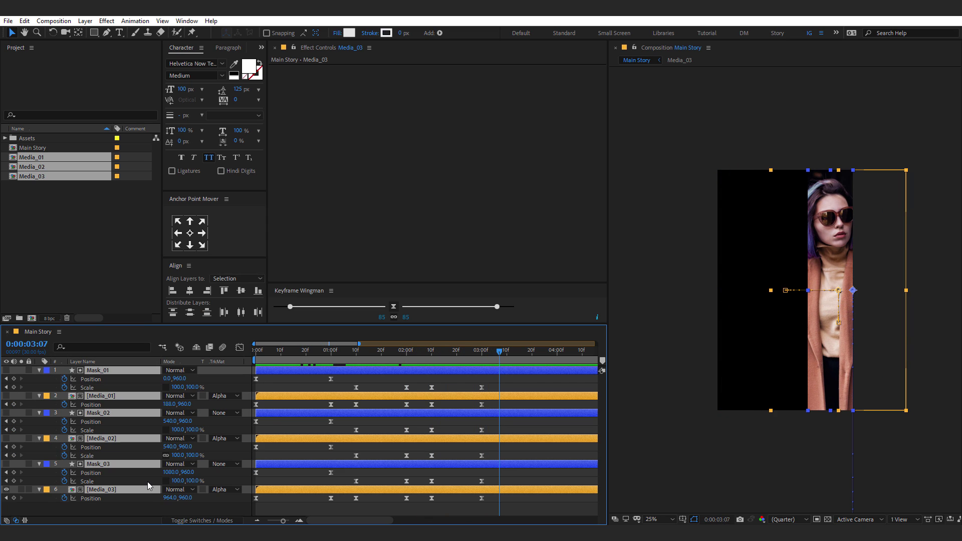
key("u")
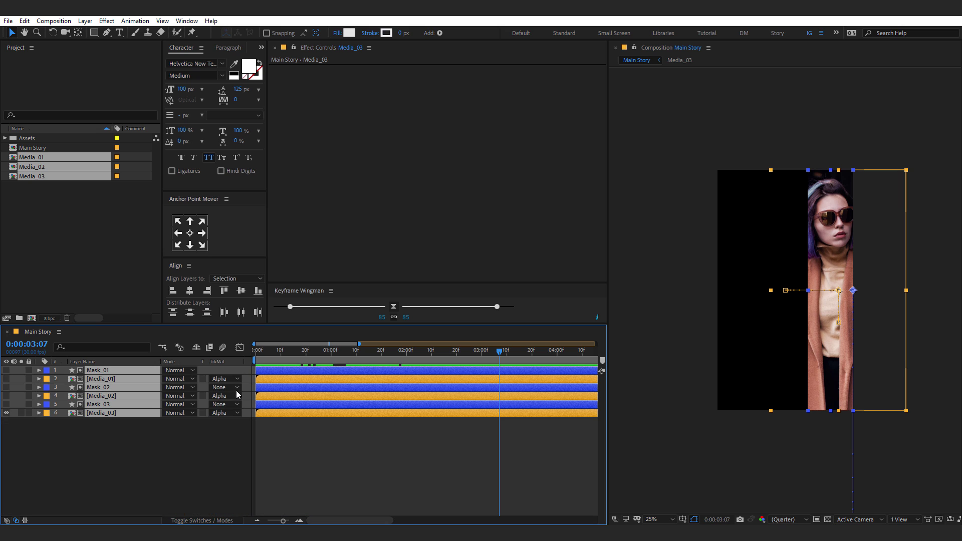
left_click(185, 447)
Step: Show Media_02 and Media_01 and preview all three photo strips together up to 1:00
left_click(6, 396)
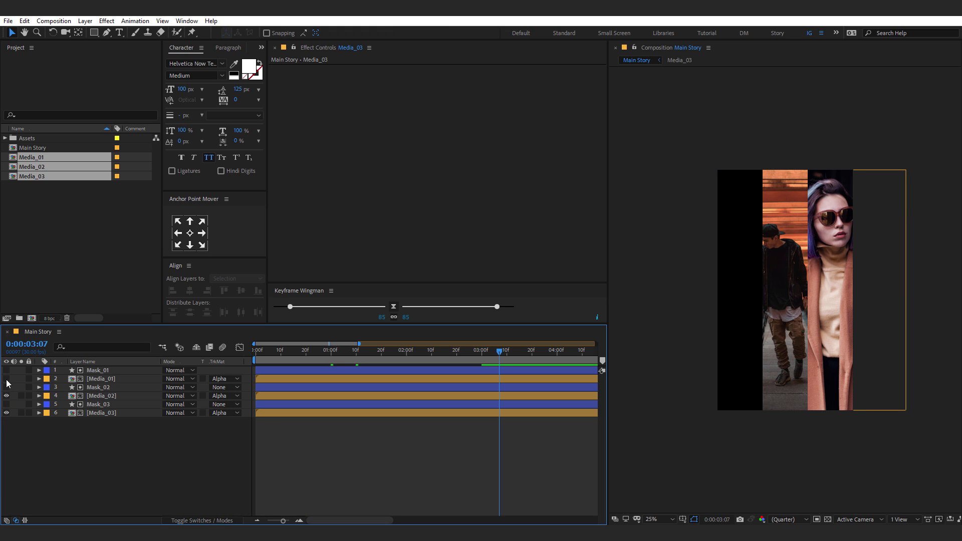
left_click(6, 379)
left_click_drag(265, 349, 333, 362)
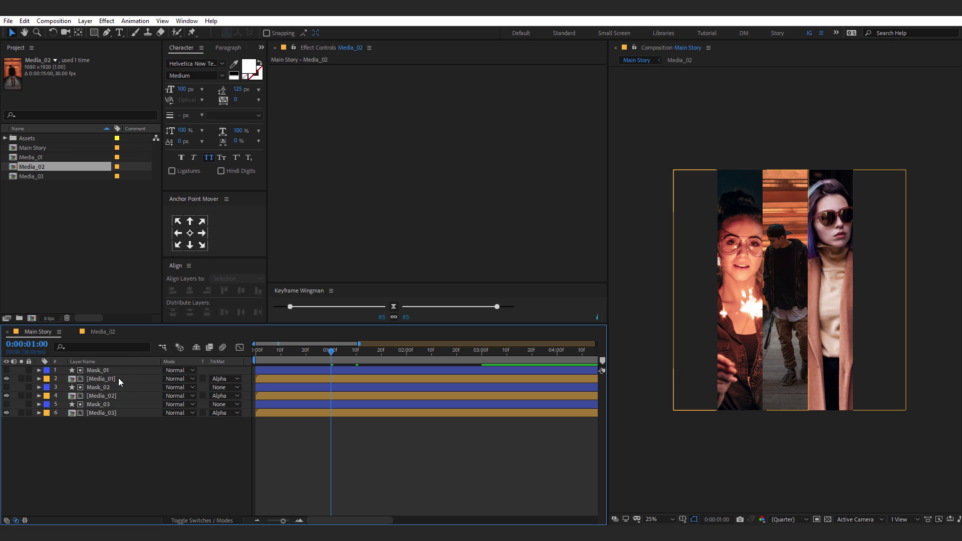
Step: Show the Effects & Presets panel and apply the Tint effect to the Media_01 layer
left_click(115, 378)
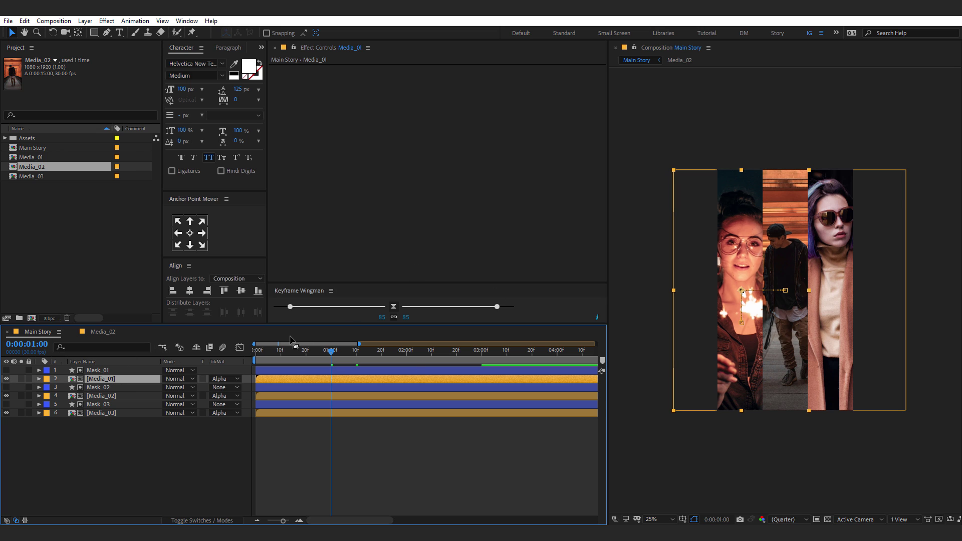
left_click(186, 21)
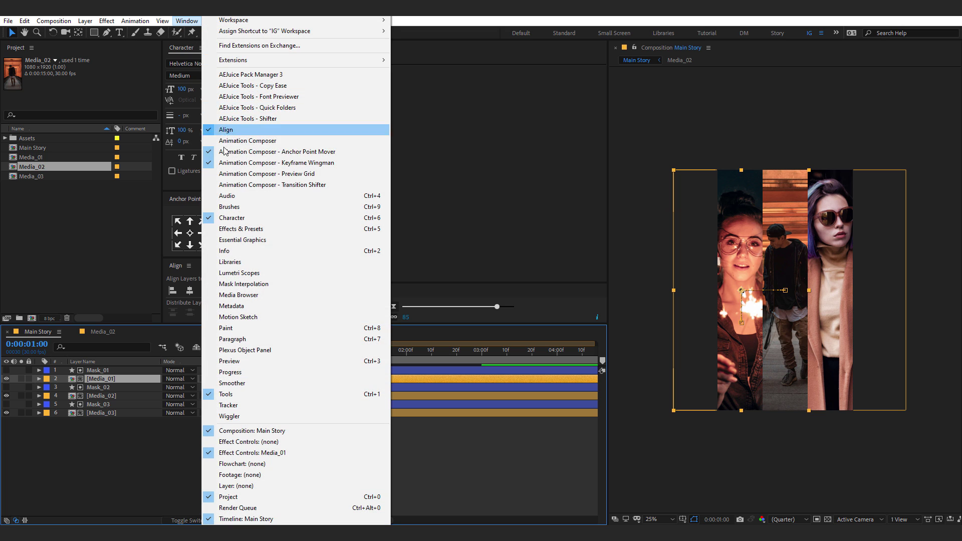
left_click(249, 228)
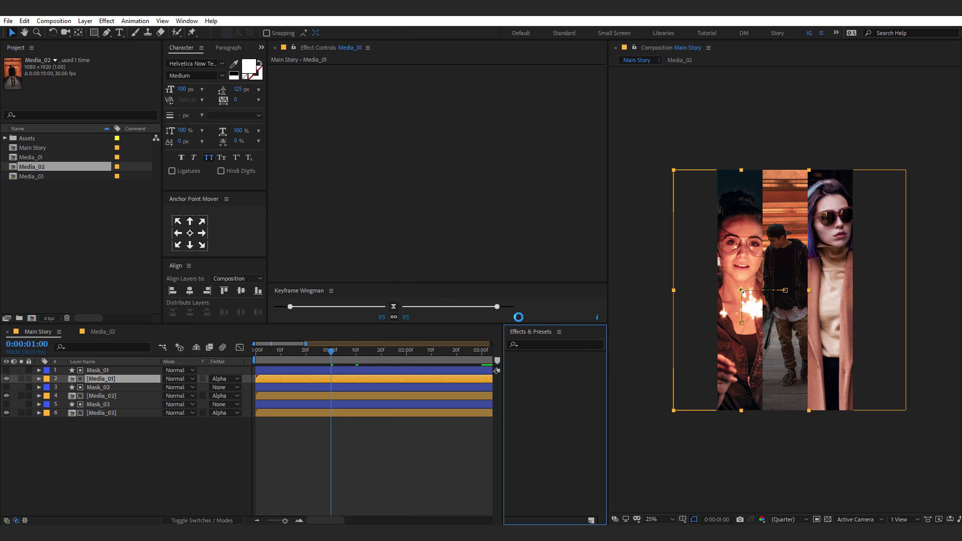
left_click(536, 345)
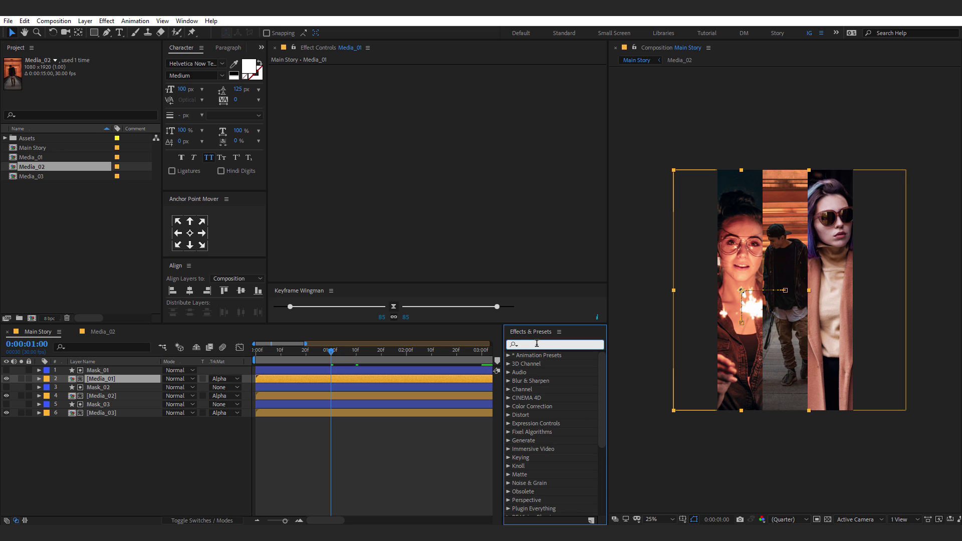
type("tint")
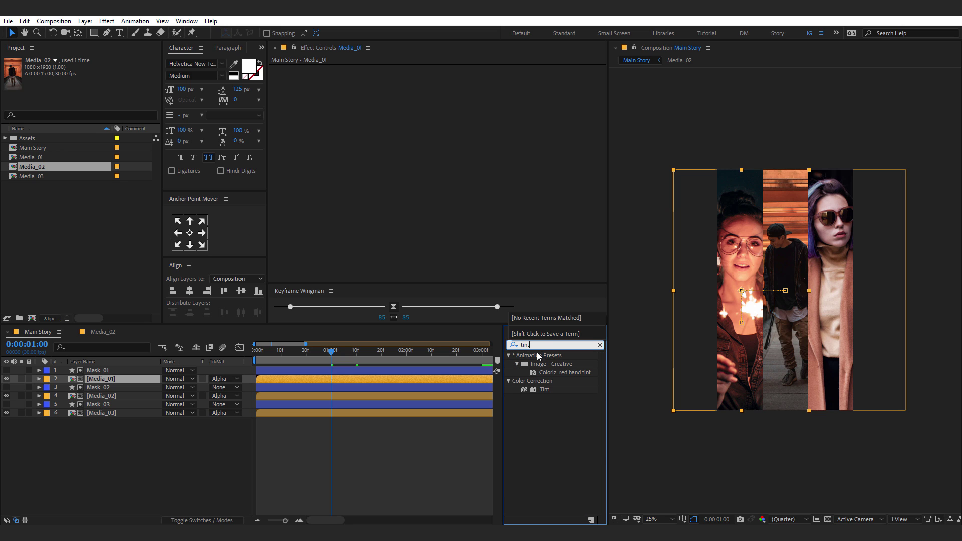
double_click(547, 389)
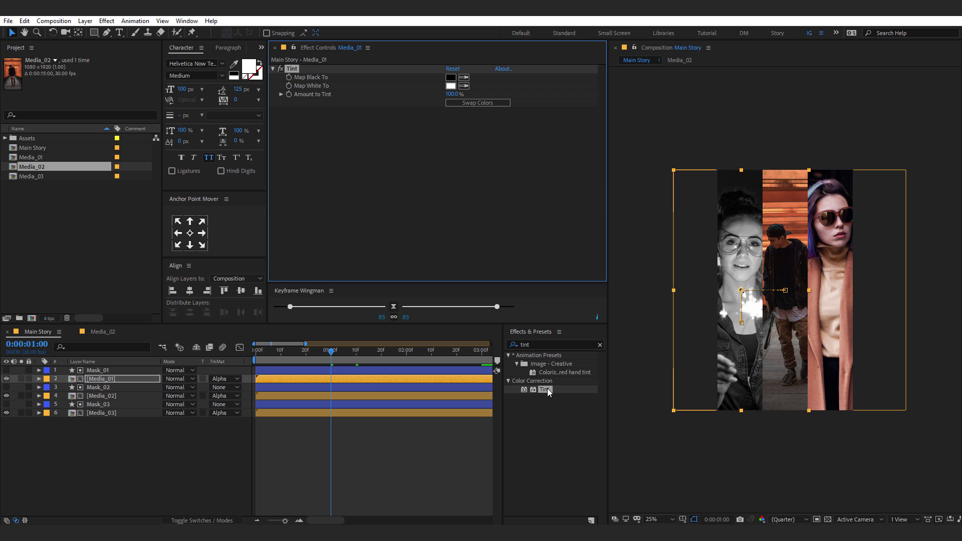
Step: Set Map White To in Media_01's Tint effect to bright green 42FF00
left_click(451, 85)
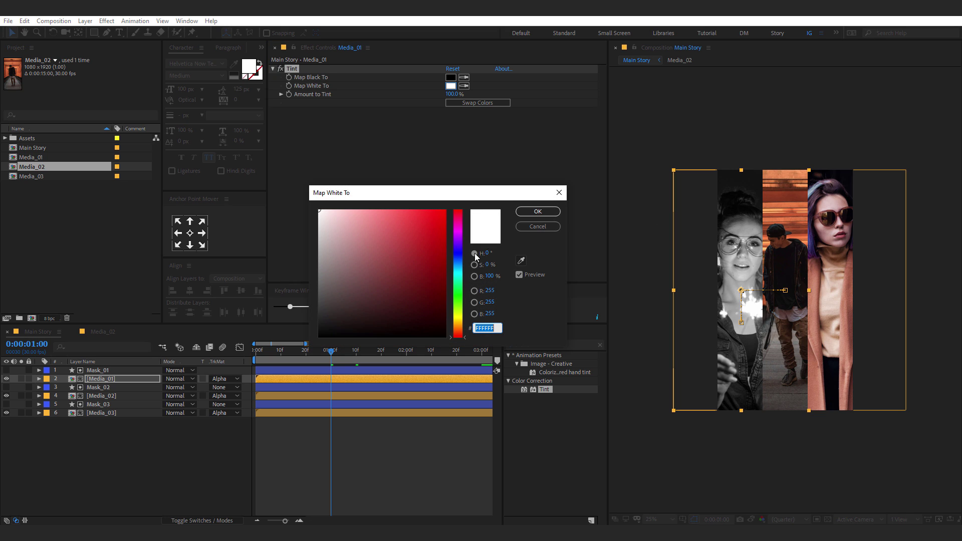
left_click(460, 304)
left_click(445, 210)
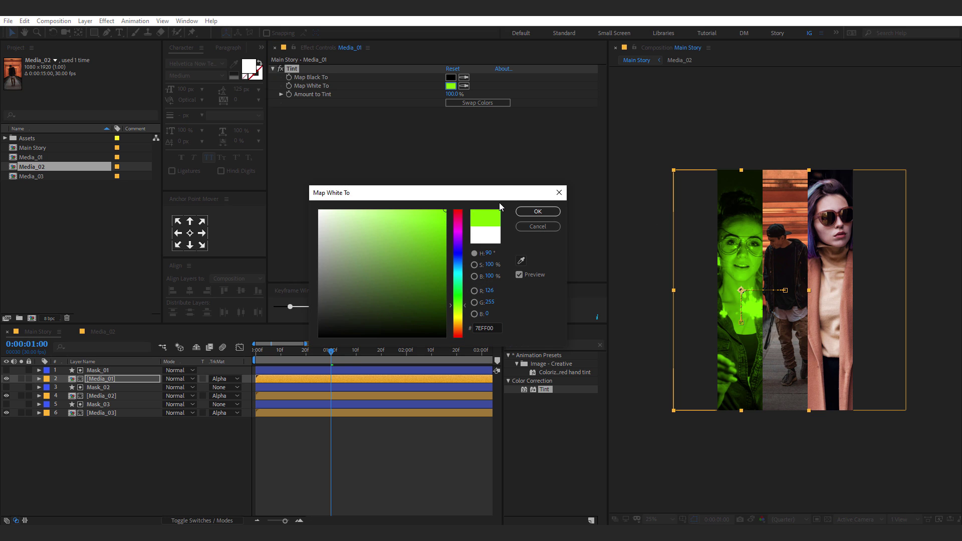
left_click_drag(460, 306, 462, 302)
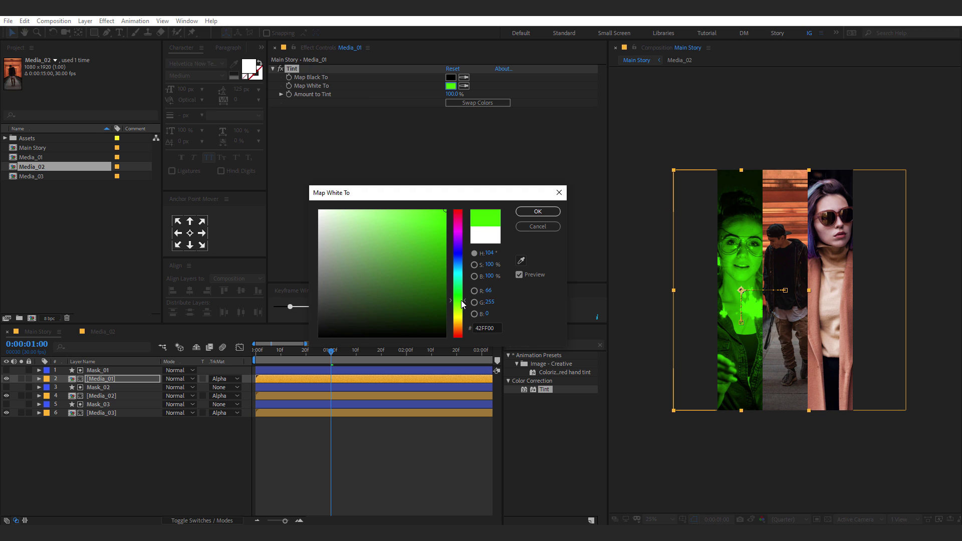
left_click(537, 211)
Step: Set Map Black To in Media_01's Tint effect to a dark purple
left_click(450, 78)
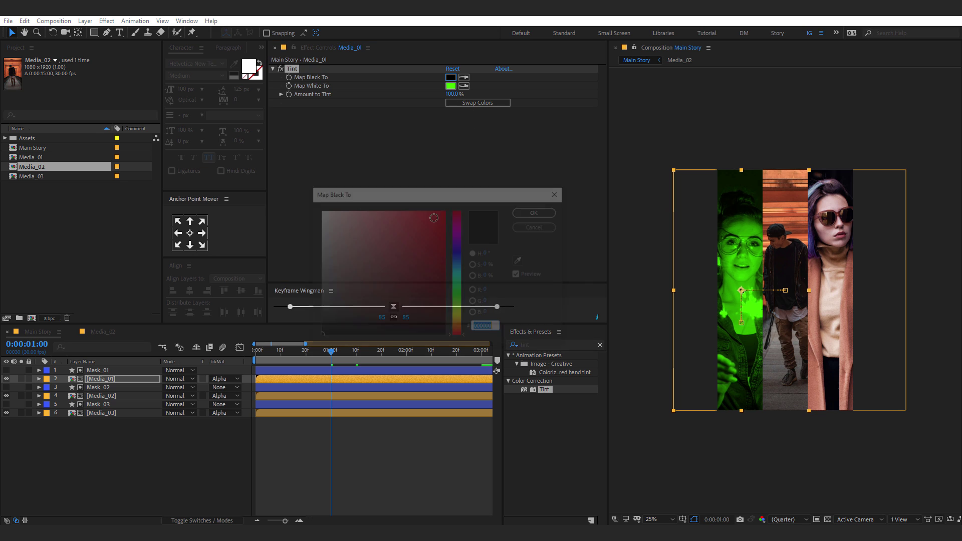
left_click_drag(457, 333, 457, 238)
left_click(446, 314)
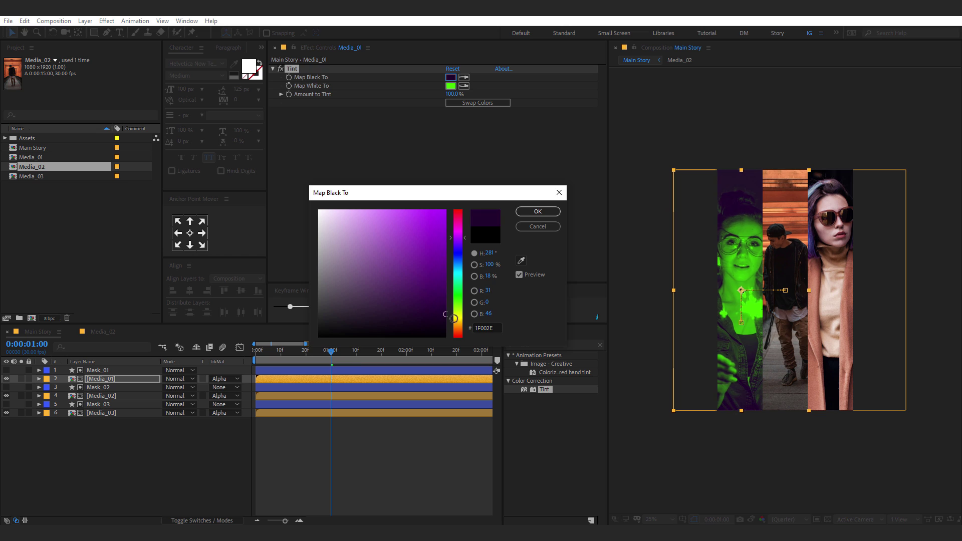
left_click_drag(453, 318, 466, 310)
left_click(537, 211)
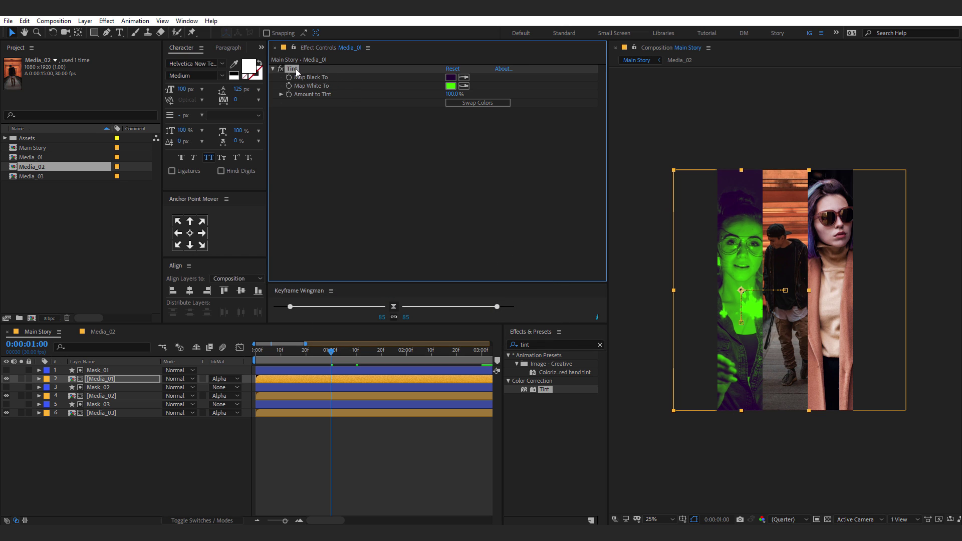
Step: Paste Media_01's Tint effect onto Media_02 and set its Map White To colour to red FF001E
left_click(103, 396)
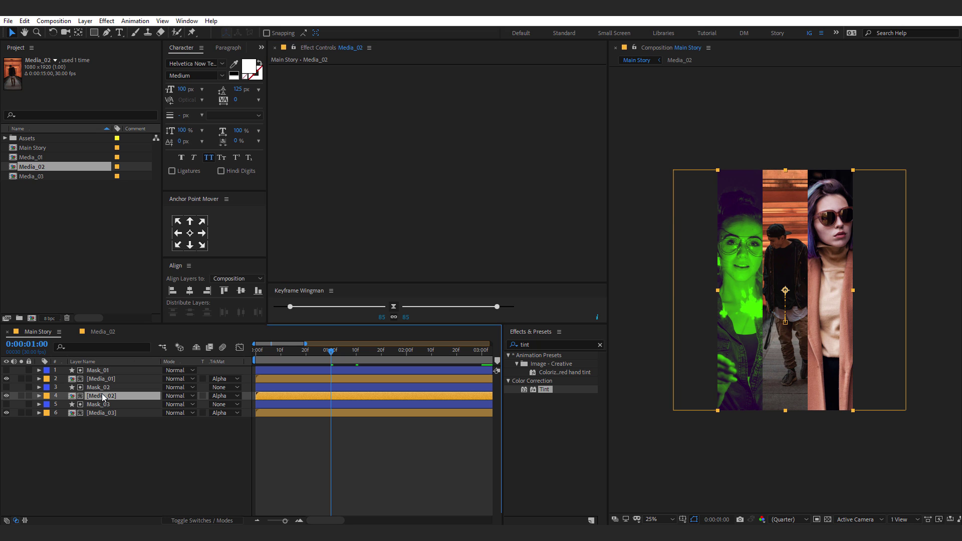
key("ctrl+v")
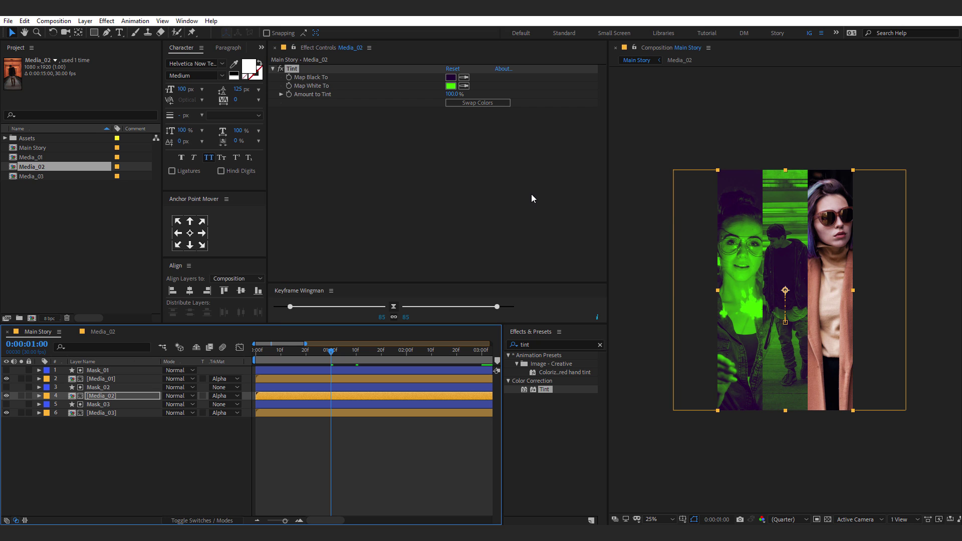
left_click(450, 85)
left_click(460, 212)
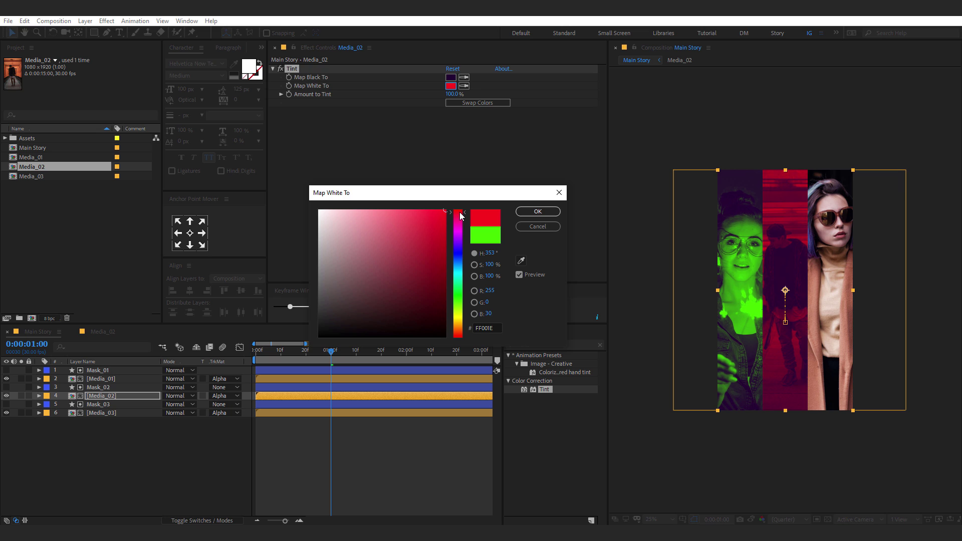
left_click(538, 212)
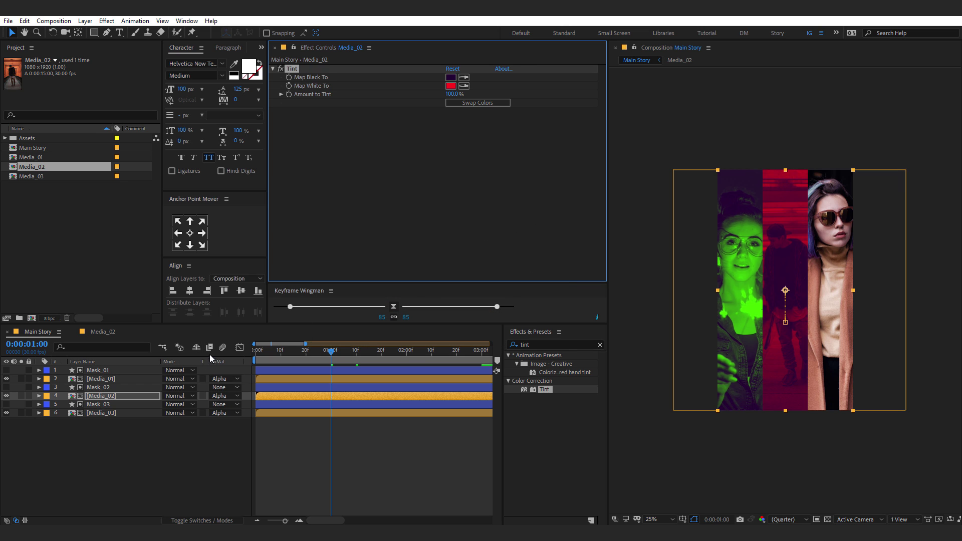
Step: Paste the Tint effect onto Media_03 and set its Map White To colour to yellow FFDE00
left_click(103, 413)
key("ctrl+v")
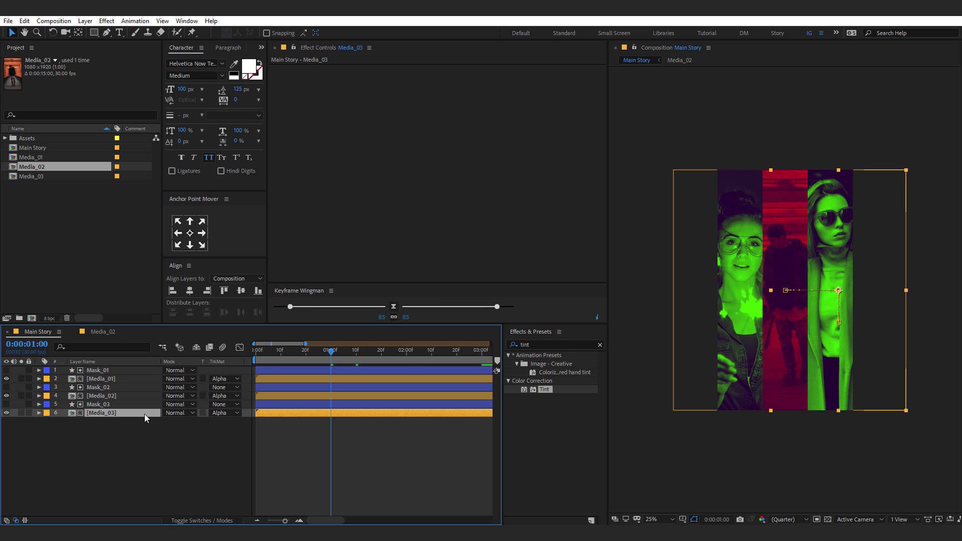
left_click(451, 86)
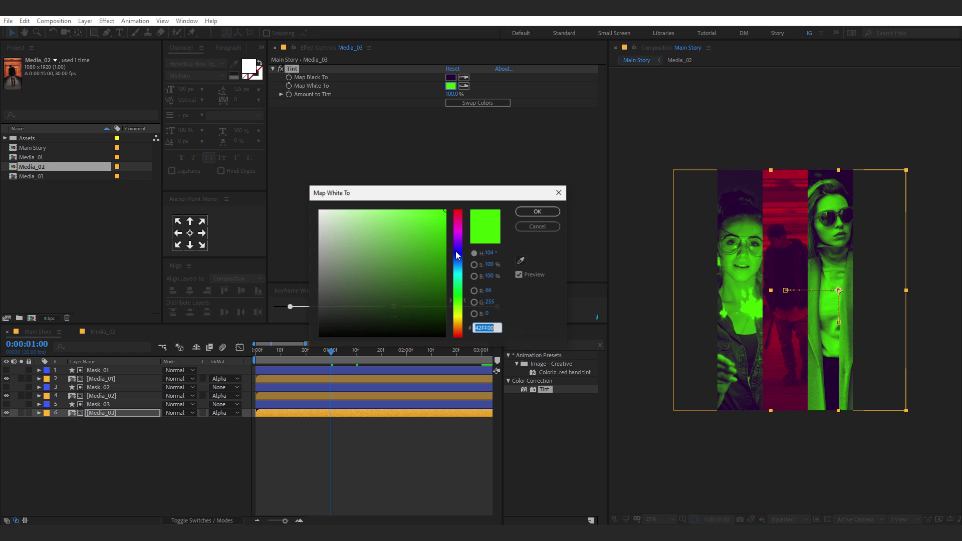
left_click_drag(460, 312, 460, 323)
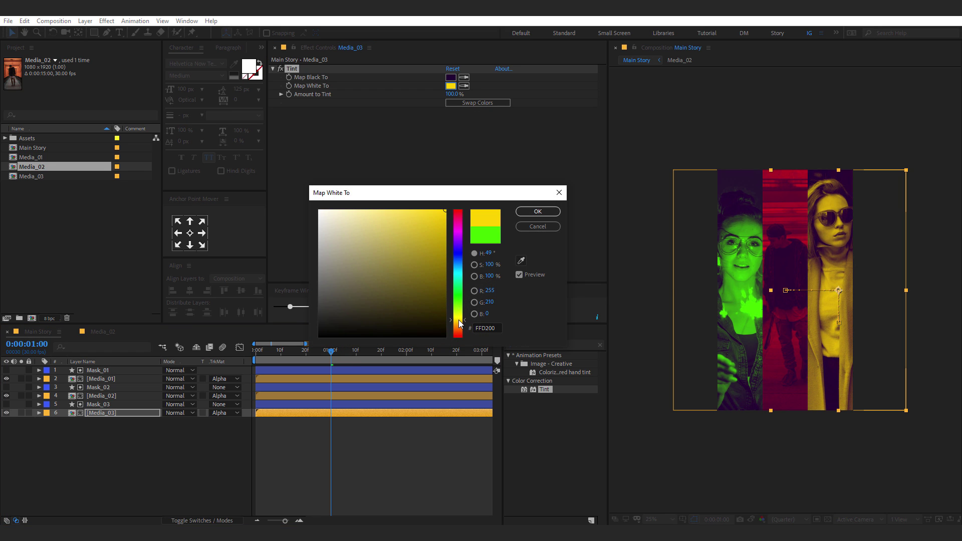
mouse_move(461, 240)
left_mouse_down()
mouse_move(464, 225)
mouse_move(461, 318)
left_mouse_up()
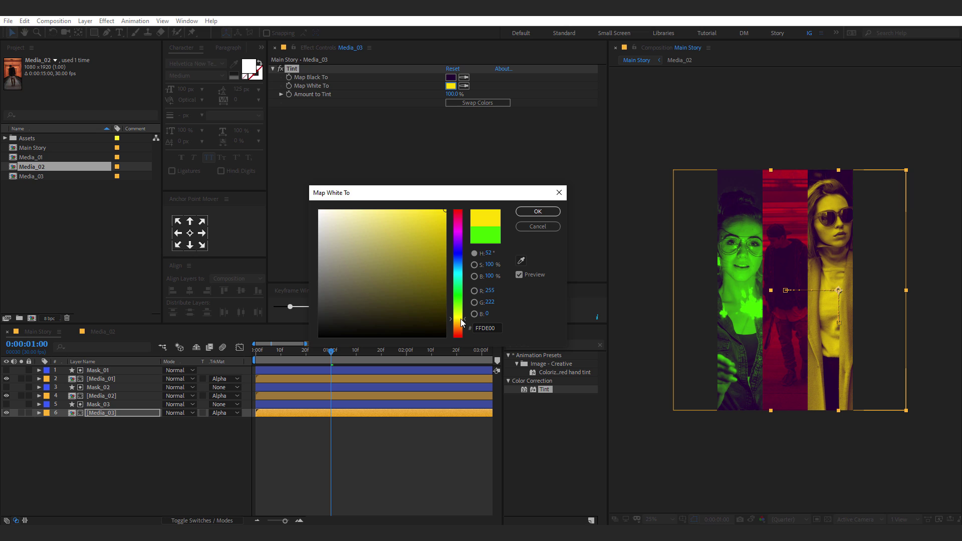
left_click(518, 214)
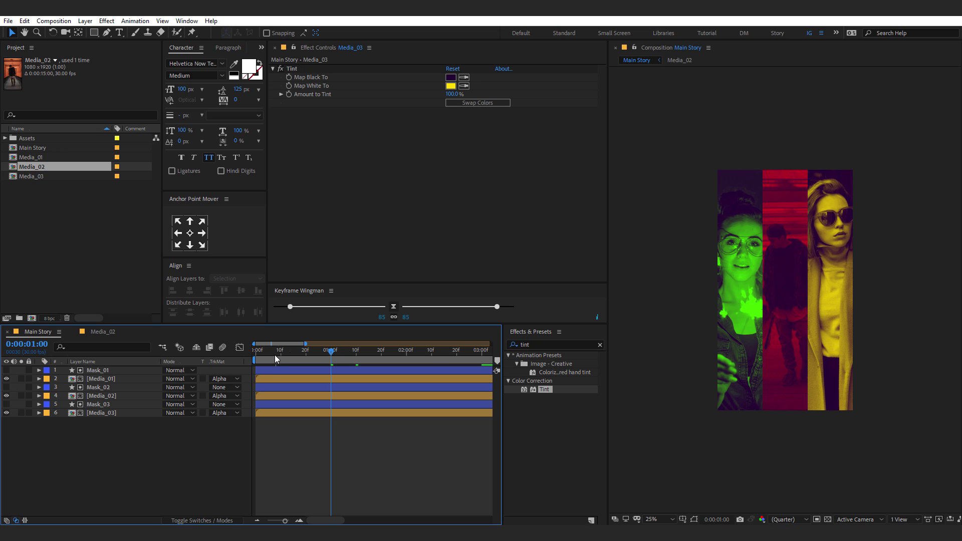
Step: Shift Mask_02 and Media_02 together so both layers start at 0:00:00:05
left_click_drag(275, 354, 302, 354)
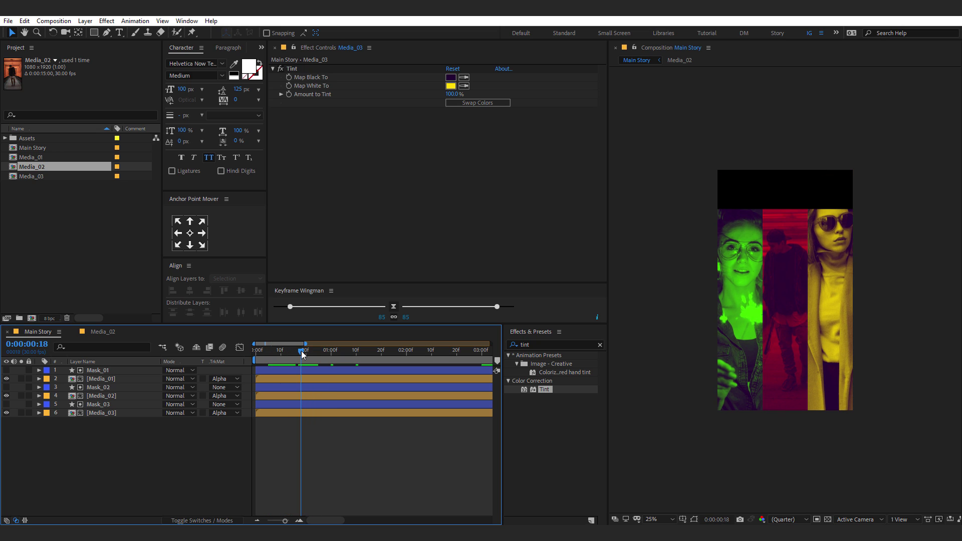
left_click(269, 350)
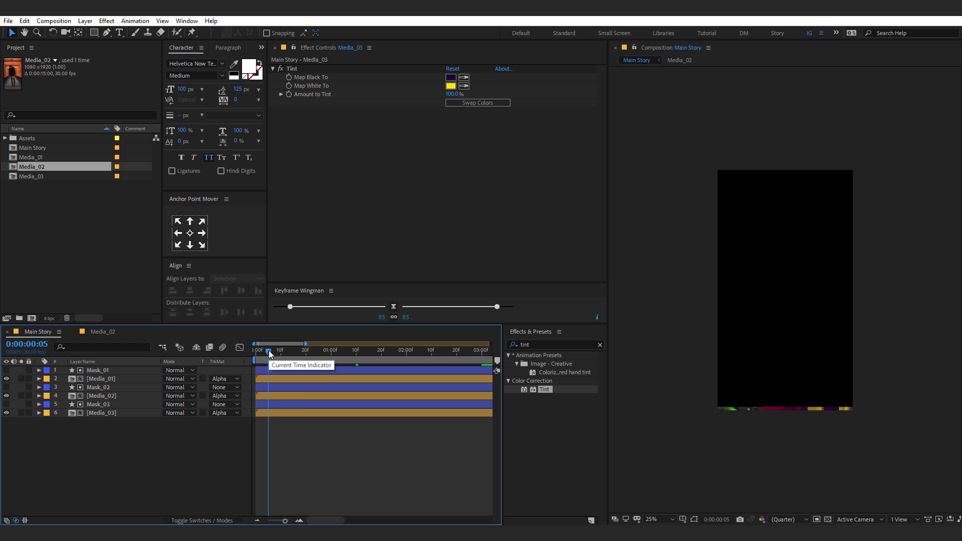
left_click(97, 388)
left_click(100, 396, "ctrl")
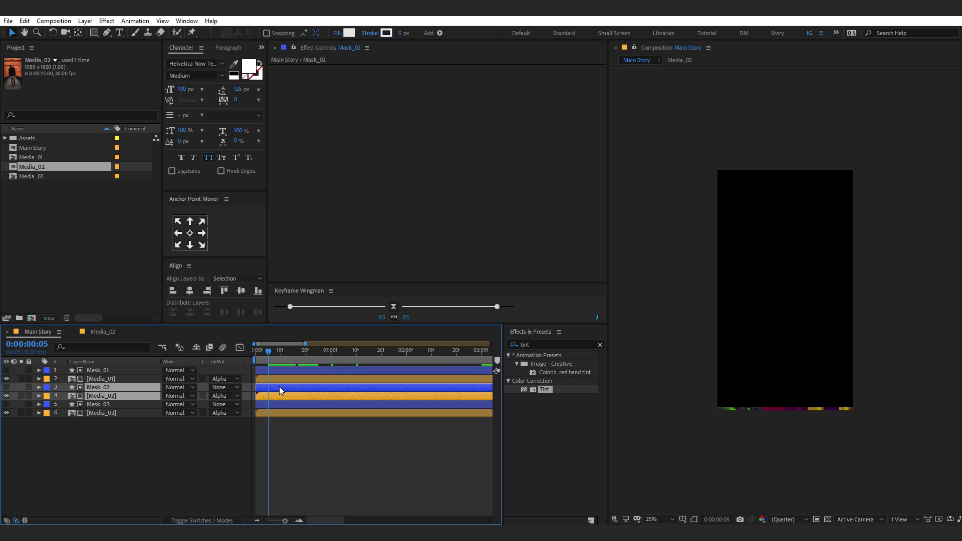
key("alt+bracketleft")
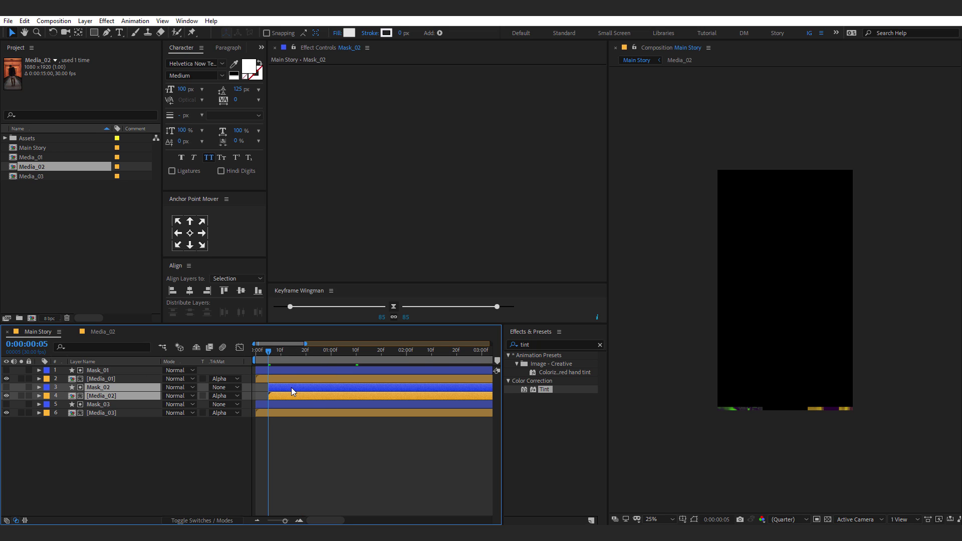
Step: Shift Mask_03 and Media_03 together so both layers start at 0:00:00:10
left_click(281, 357)
left_click(123, 404)
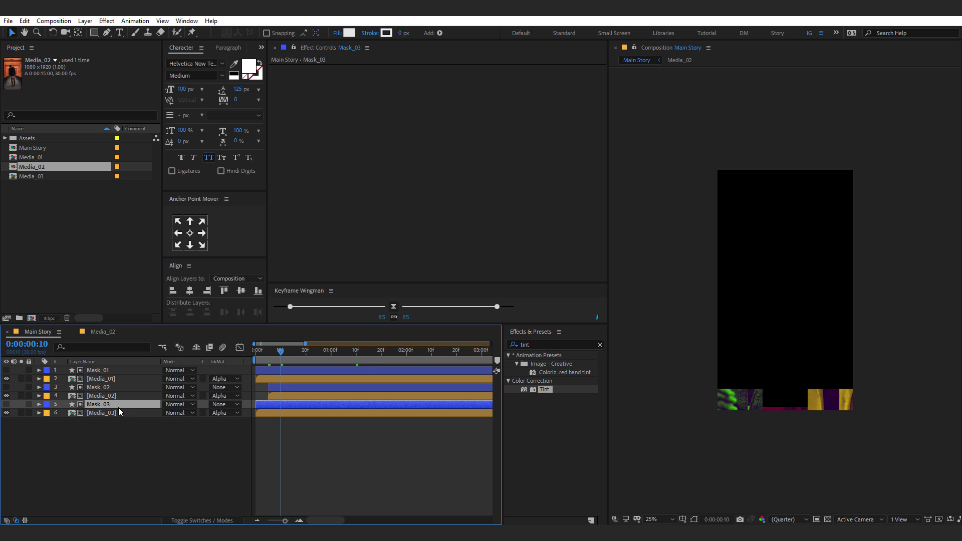
left_click(115, 412, "ctrl")
key("alt+bracketleft")
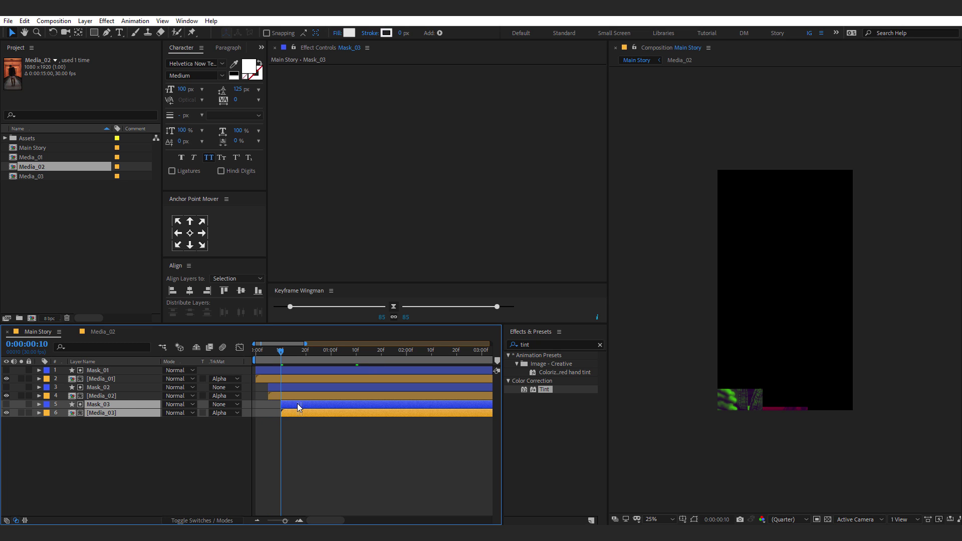
left_click(302, 421)
Step: Preview the staggered strip animation, fit the whole composition duration in the timeline, and close the Effects & Presets panel
left_click(301, 354)
left_click_drag(301, 353, 402, 360)
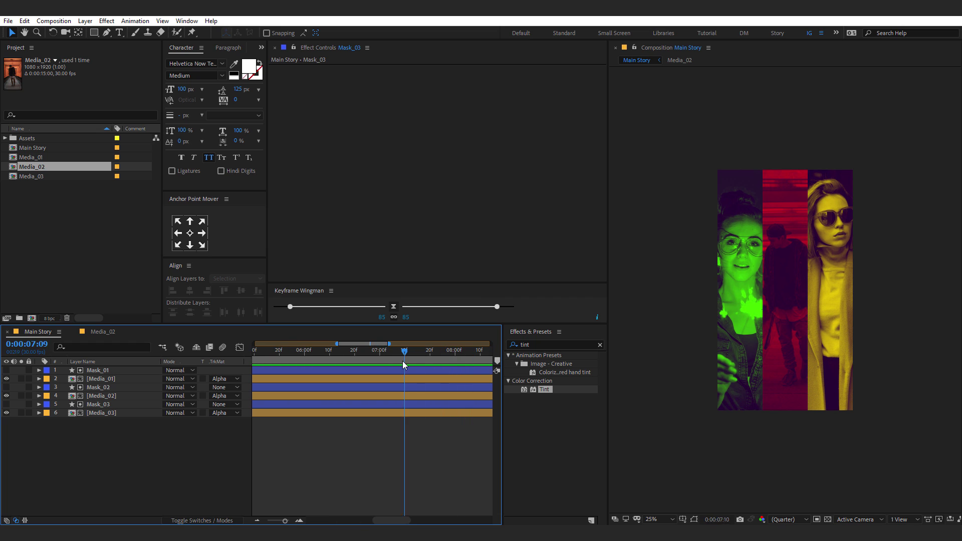
key("semicolon")
right_click(528, 333)
left_click(530, 337)
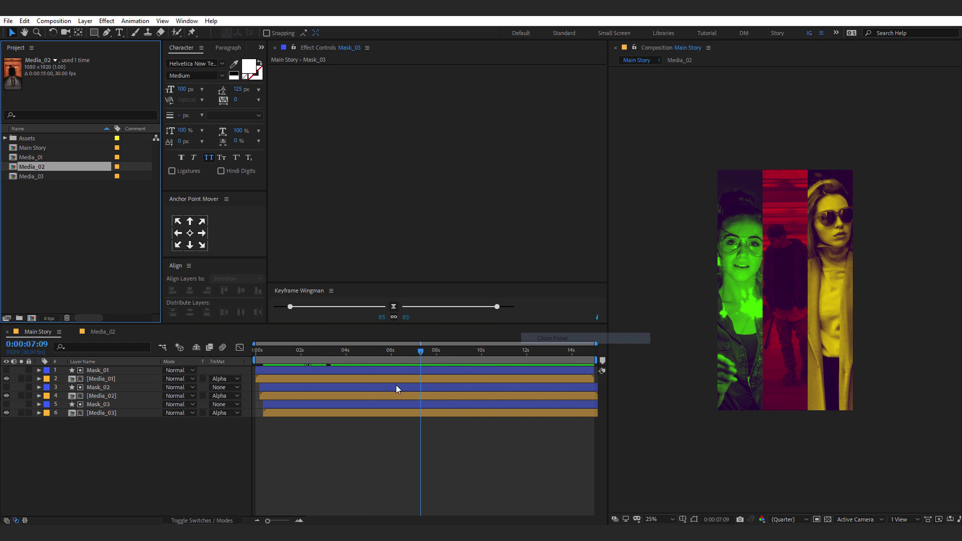
Step: Reveal the keyframed properties of all six layers and enlarge the timeline area to fit them
left_click(287, 351)
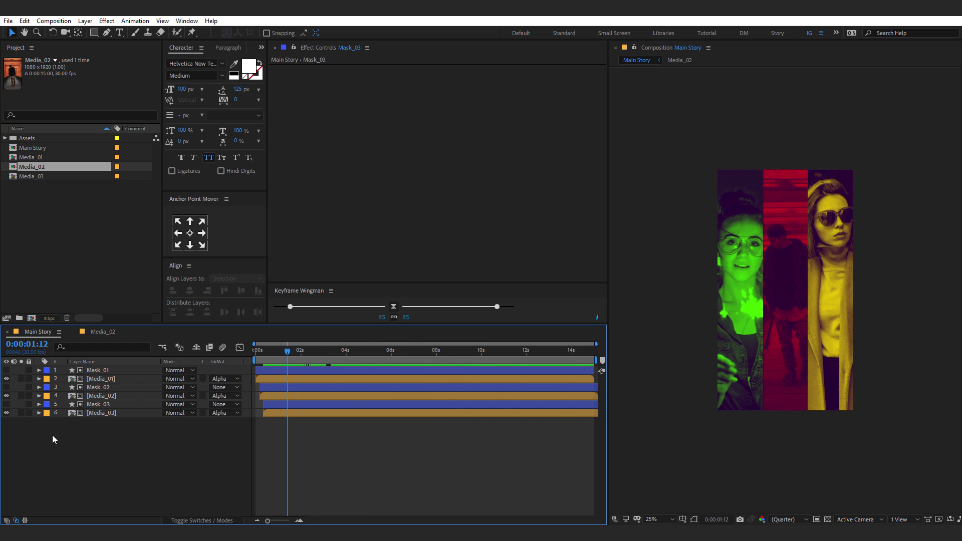
left_click_drag(52, 435, 118, 357)
key("u")
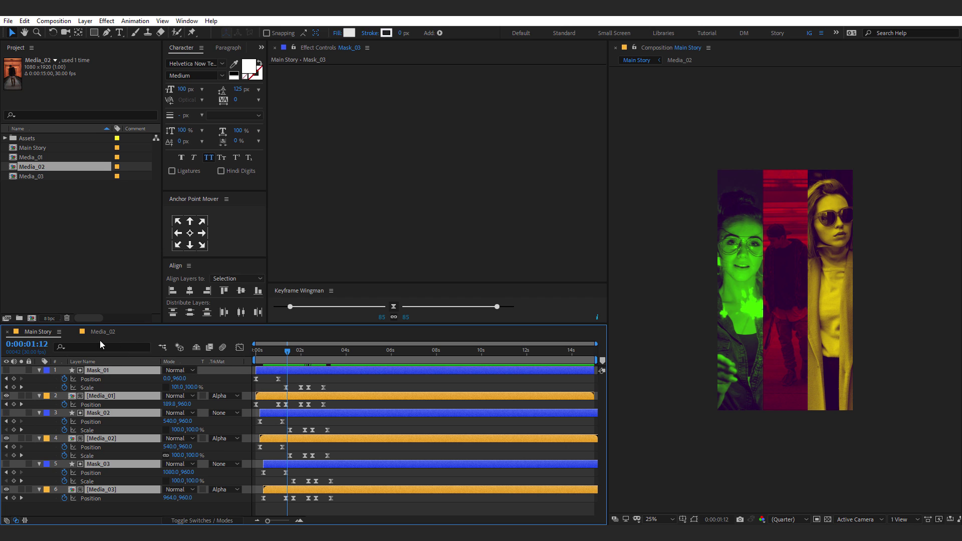
left_click_drag(74, 323, 74, 257)
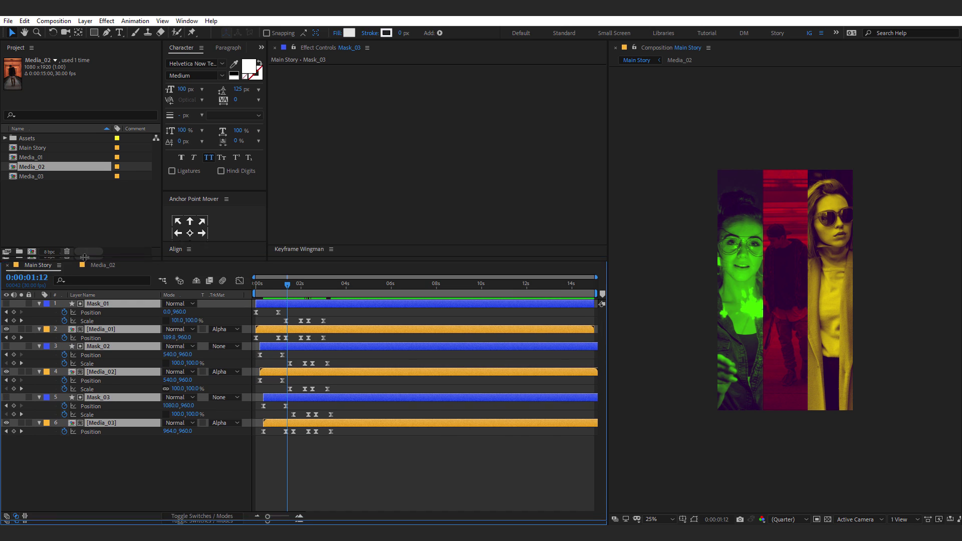
scroll(294, 312, "up", 2)
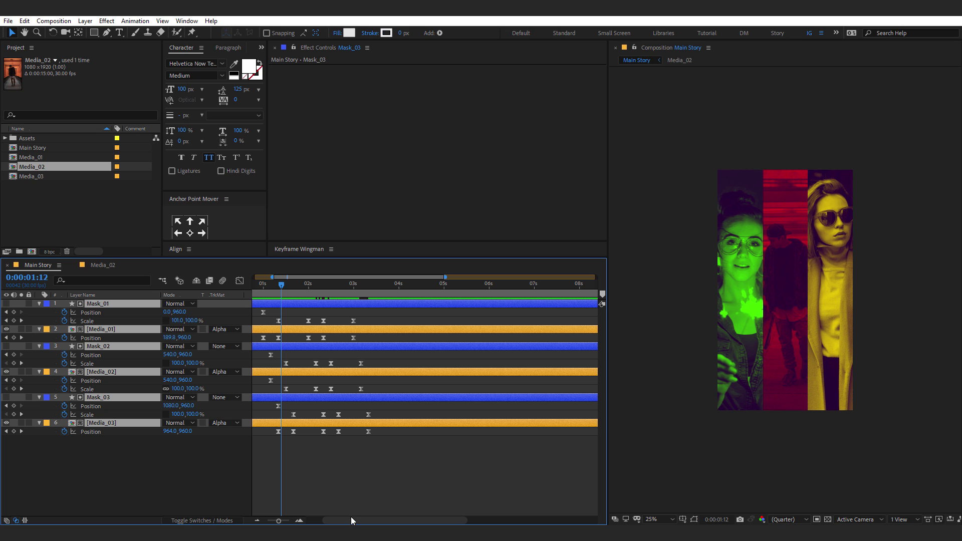
Step: Shift the Scale keyframes of Mask_02 and Media_02 together so the first ones sit at 0:00:03:00
left_click_drag(351, 520, 334, 521)
left_click_drag(316, 289, 390, 290)
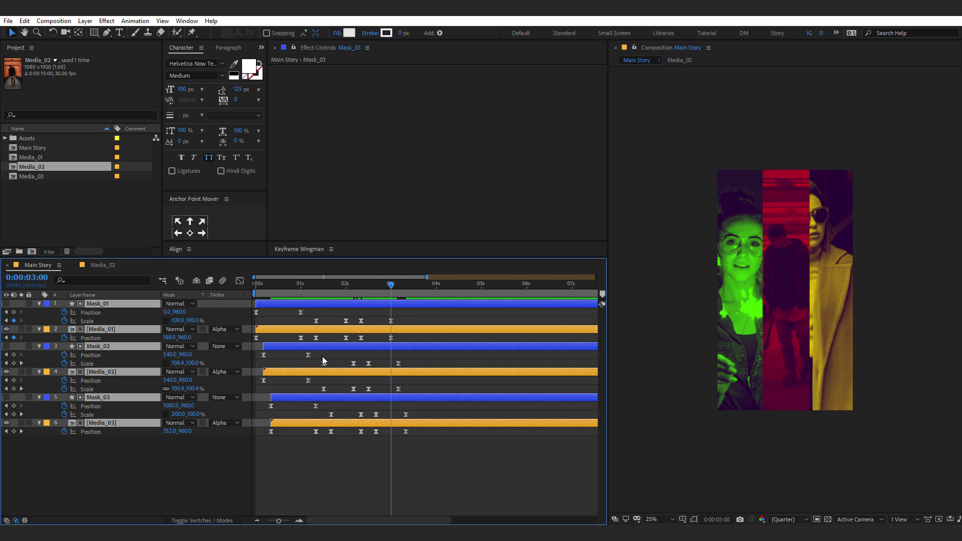
left_click_drag(320, 354, 414, 396)
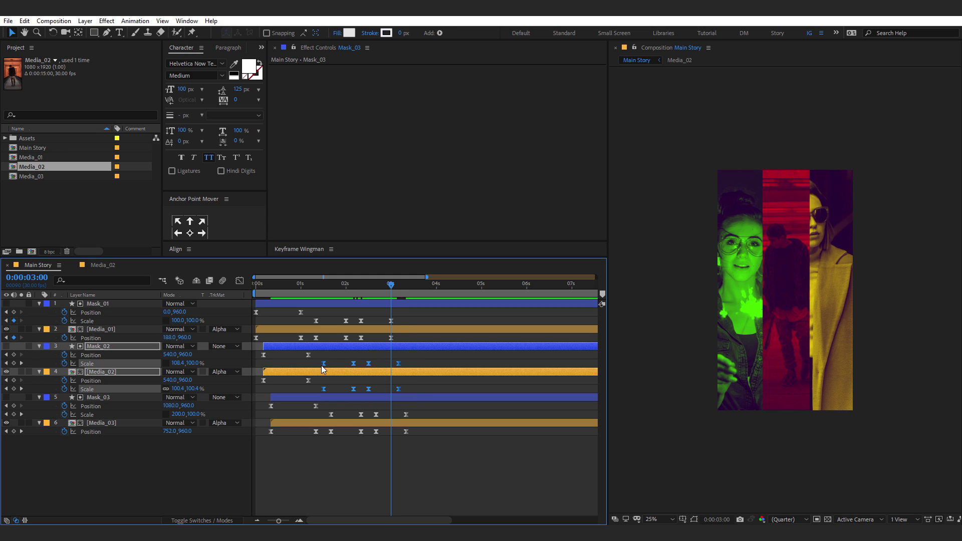
left_click_drag(323, 366, 387, 370)
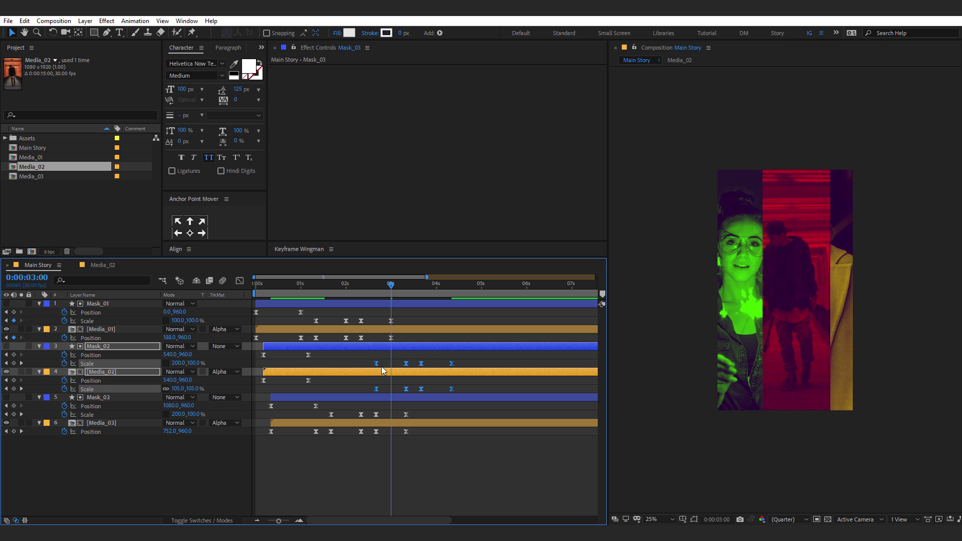
left_click(420, 428)
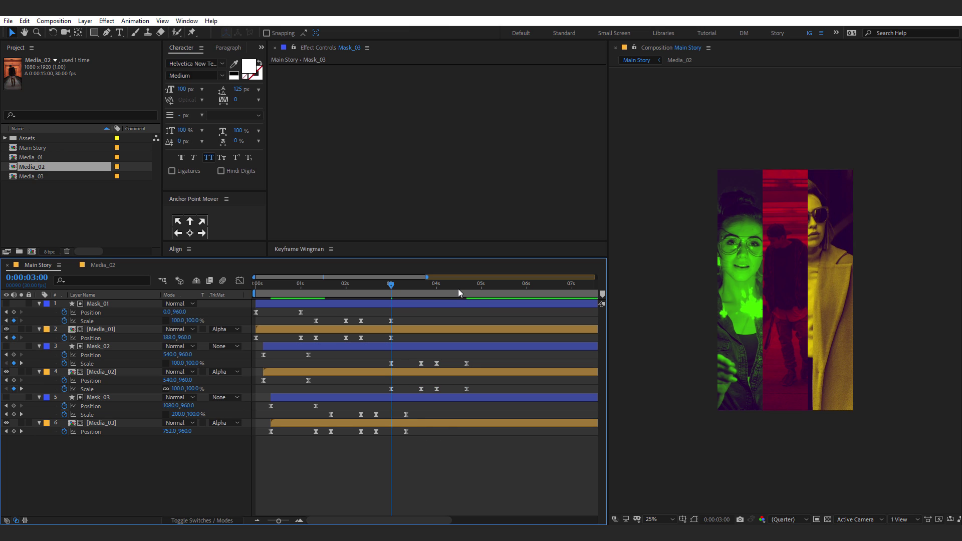
Step: Shift Mask_03's Scale keyframes and Media_03's last four Position keyframes to start at 0:00:04:20, and scrub through to 0:00:06:10
left_click_drag(458, 289, 461, 290)
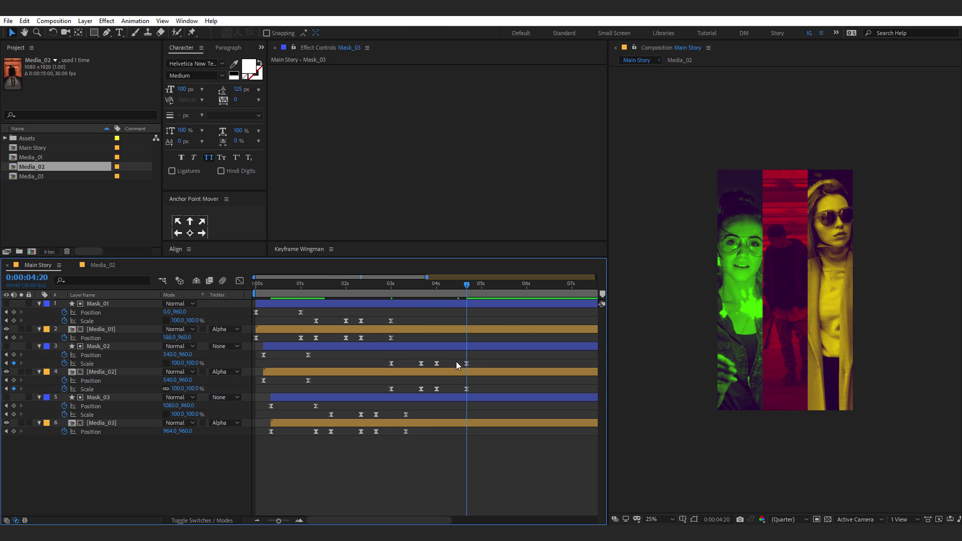
left_click_drag(326, 409, 434, 442)
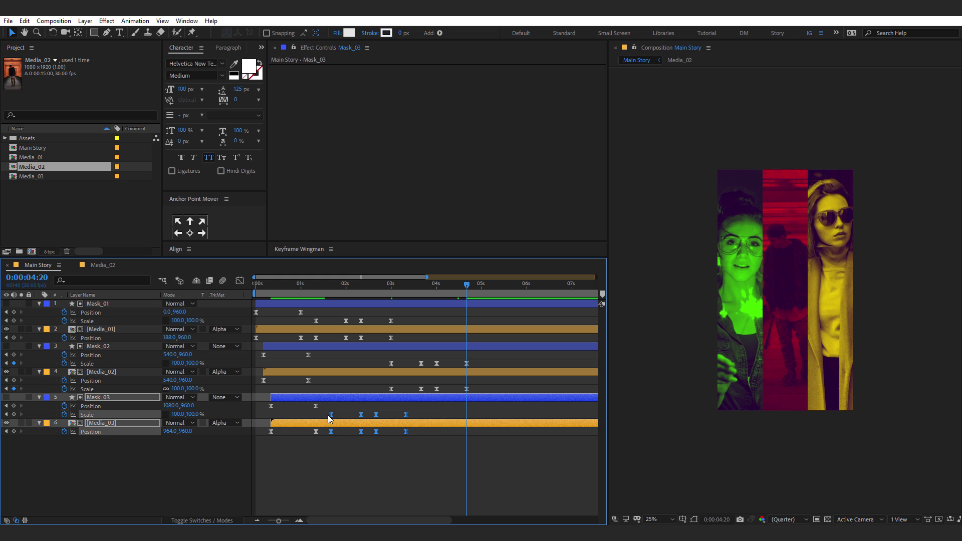
left_click_drag(330, 414, 457, 418)
left_click(381, 309)
left_click_drag(381, 290, 542, 303)
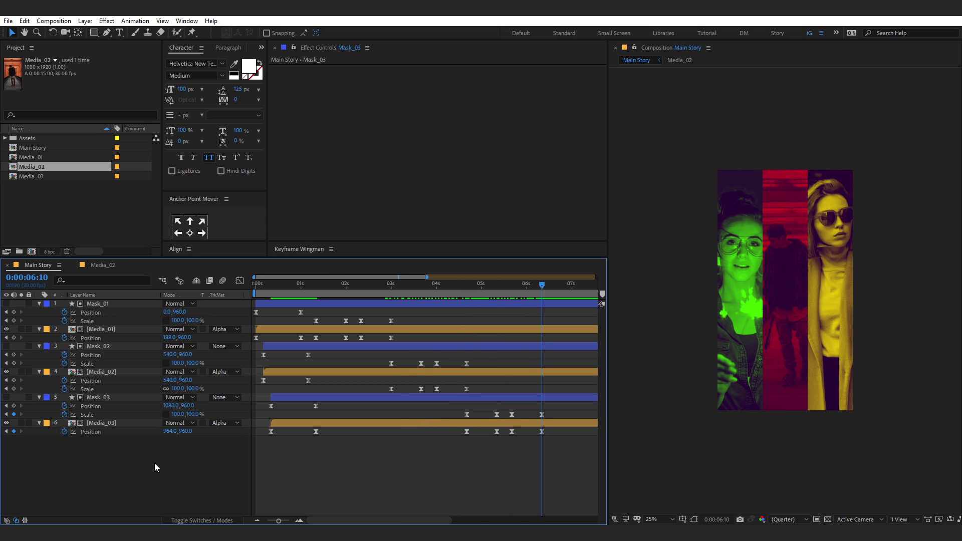
Step: Collapse the keyframed properties of all six layers and deselect everything
key("ctrl+a")
key("u")
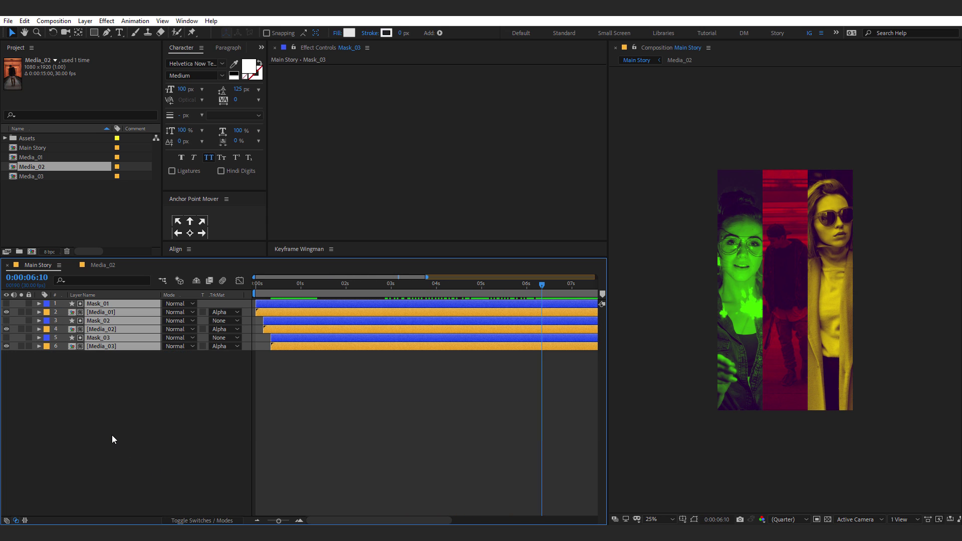
left_click(112, 435)
Step: Pre-compose Mask_01 and Media_01 into a new composition named 01, moving all attributes into it
left_click(101, 304)
left_click(97, 313, "shift")
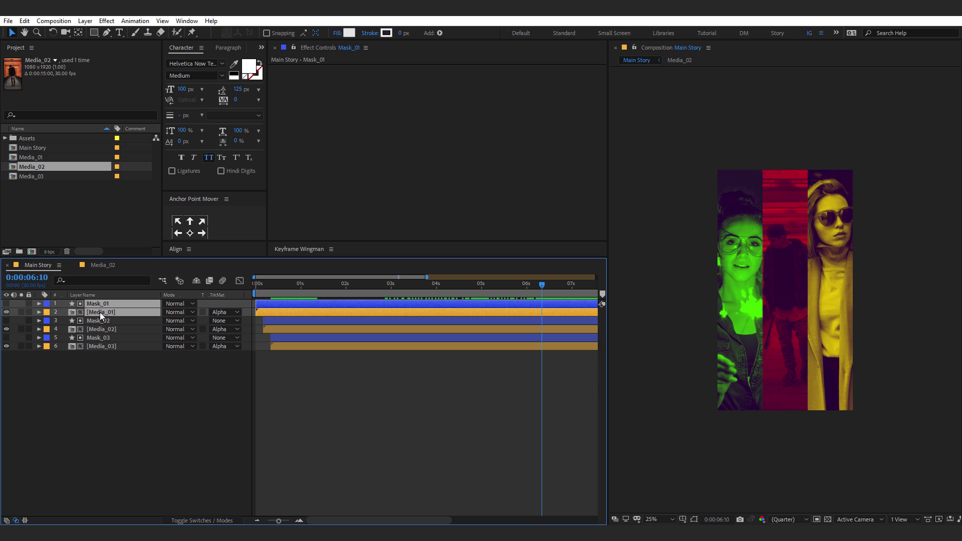
key("ctrl+shift+c")
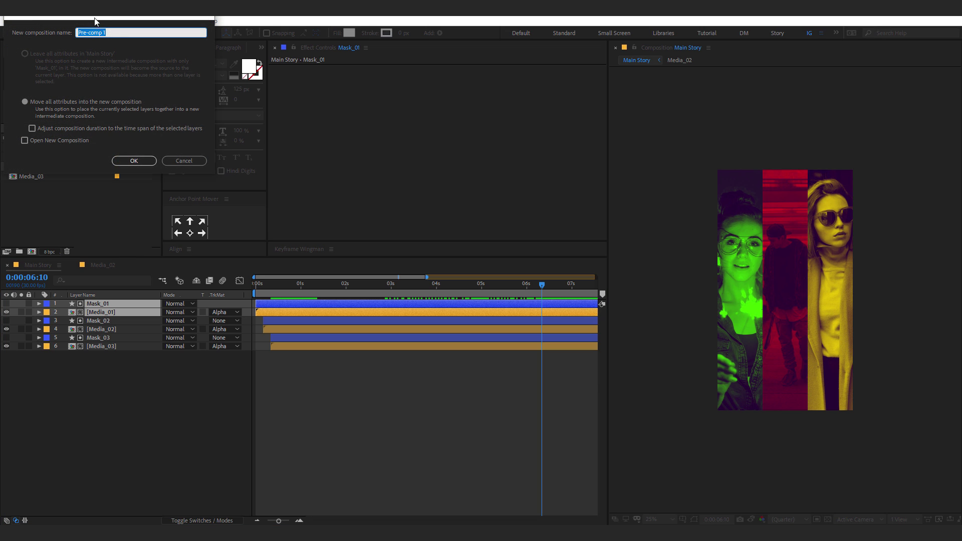
left_click_drag(96, 22, 364, 127)
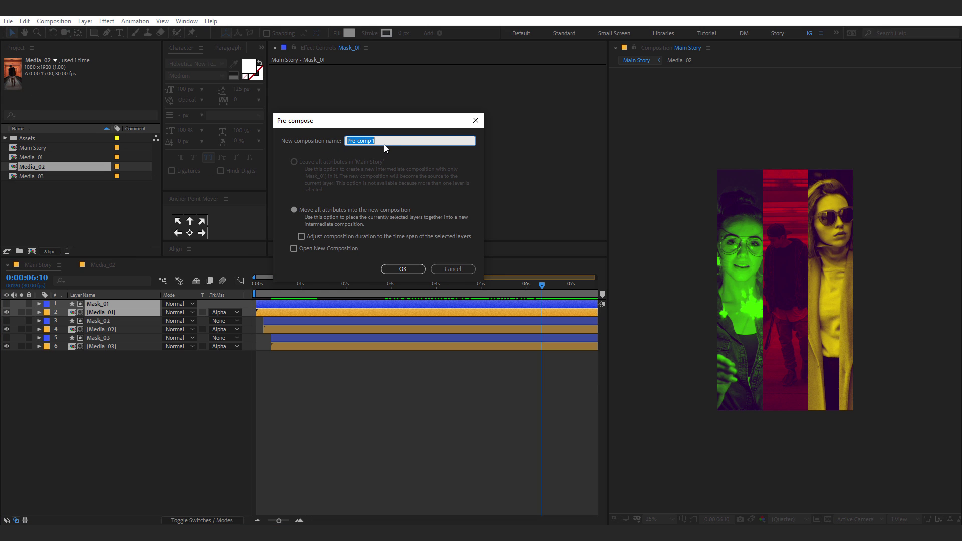
type("01")
left_click(404, 268)
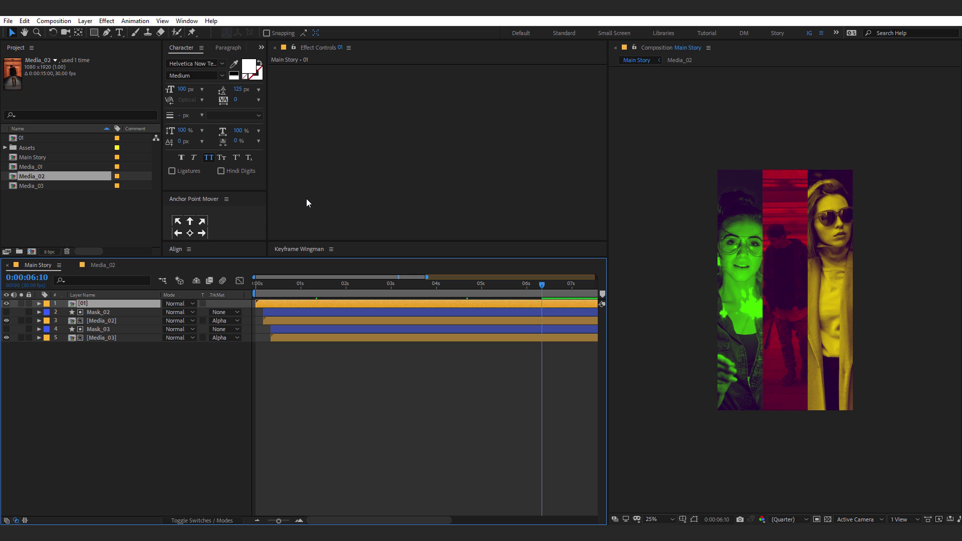
Step: Pre-compose Mask_02 and Media_02 into a new composition named 02
left_click(91, 313)
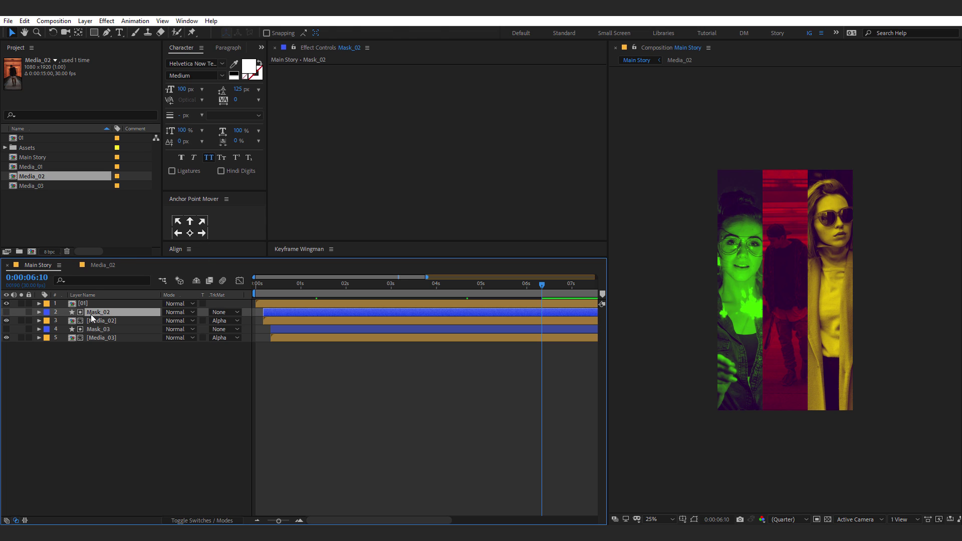
left_click(95, 320, "shift")
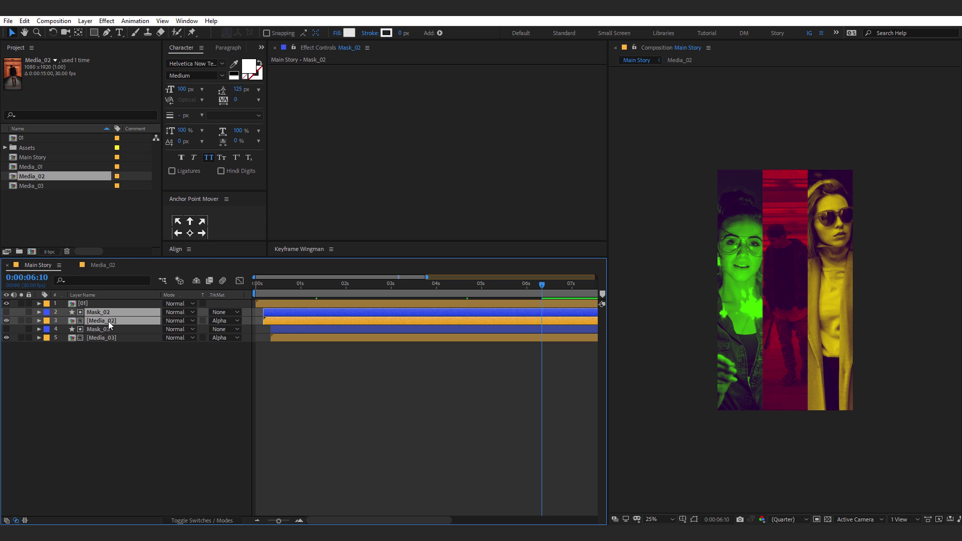
key("ctrl+shift+c")
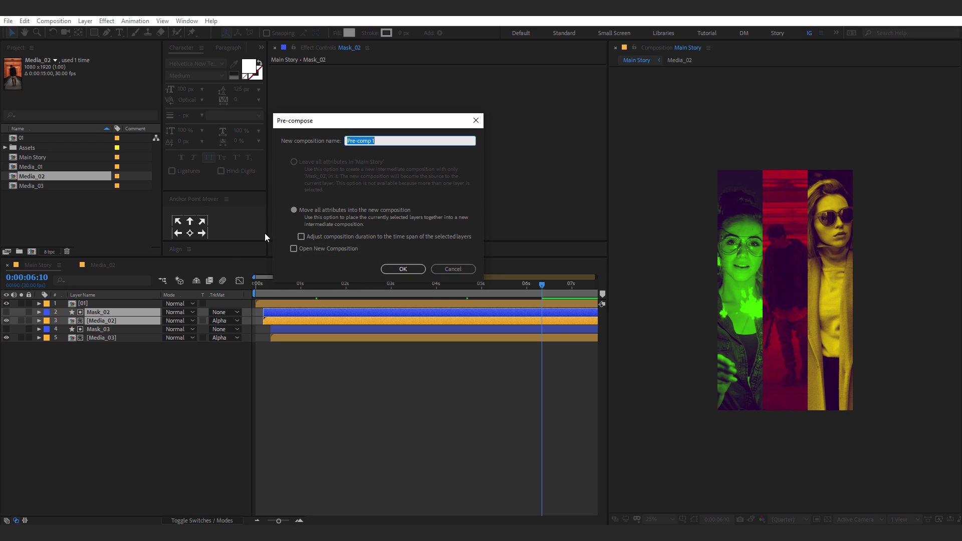
type("02")
key("Return")
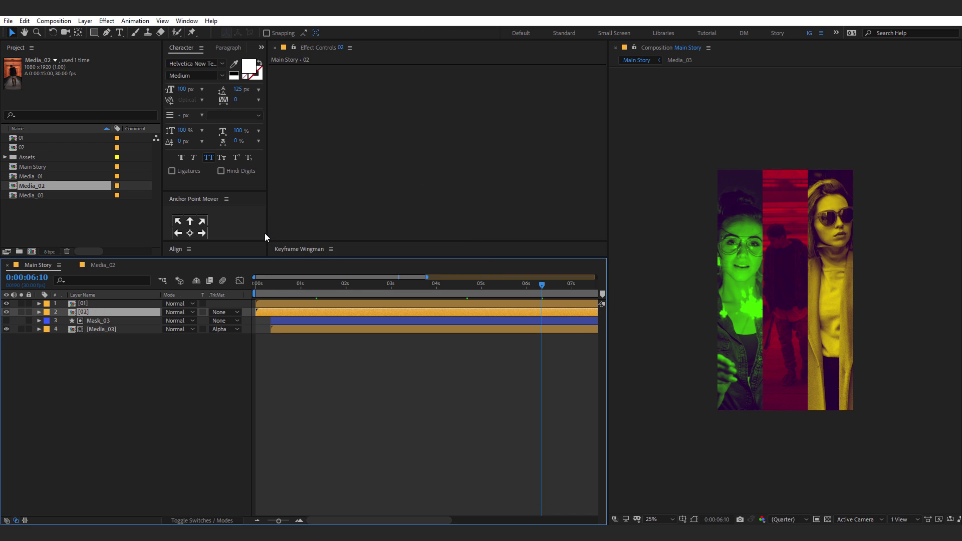
Step: Pre-compose Mask_03 and Media_03 into a new composition named 03 and clear the selection
left_click(110, 328)
left_click(111, 324, "shift")
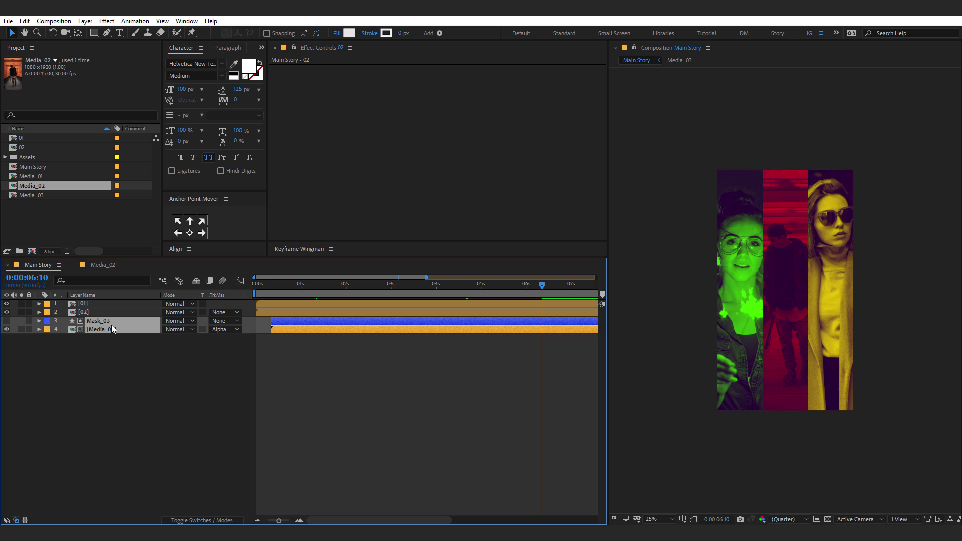
key("ctrl+shift+c")
type("03")
key("Return")
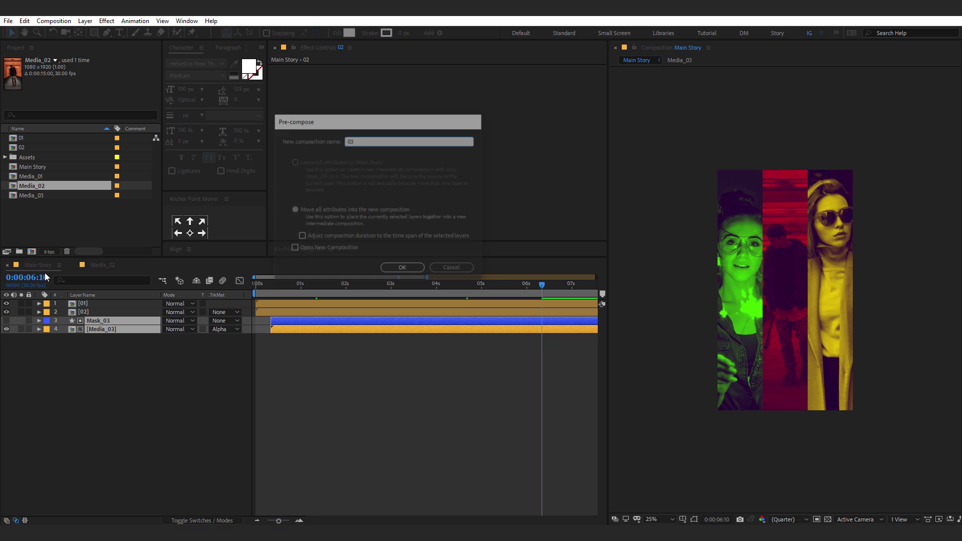
left_click(273, 334)
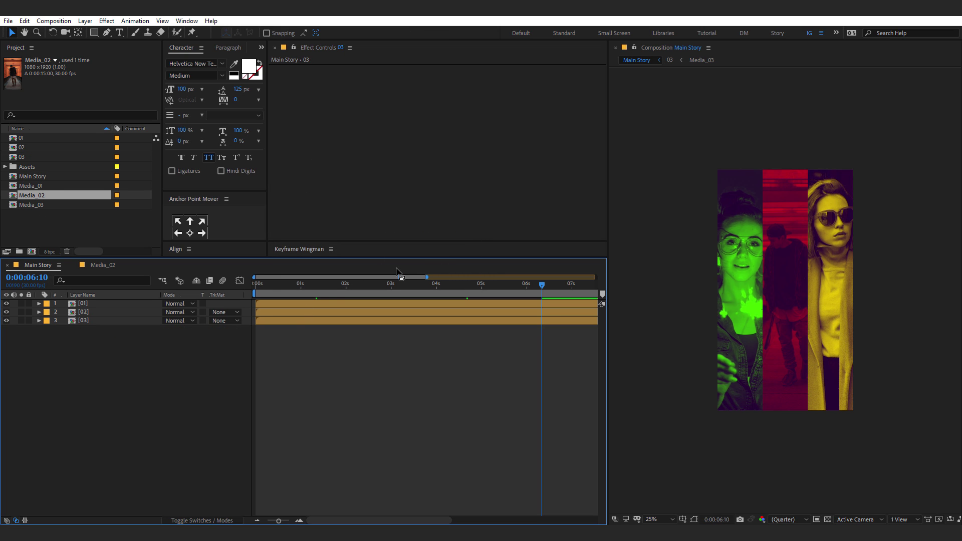
Step: Set the label colours of layers 01, 02 and 03 to Green, Red and Yellow respectively
left_click(47, 304)
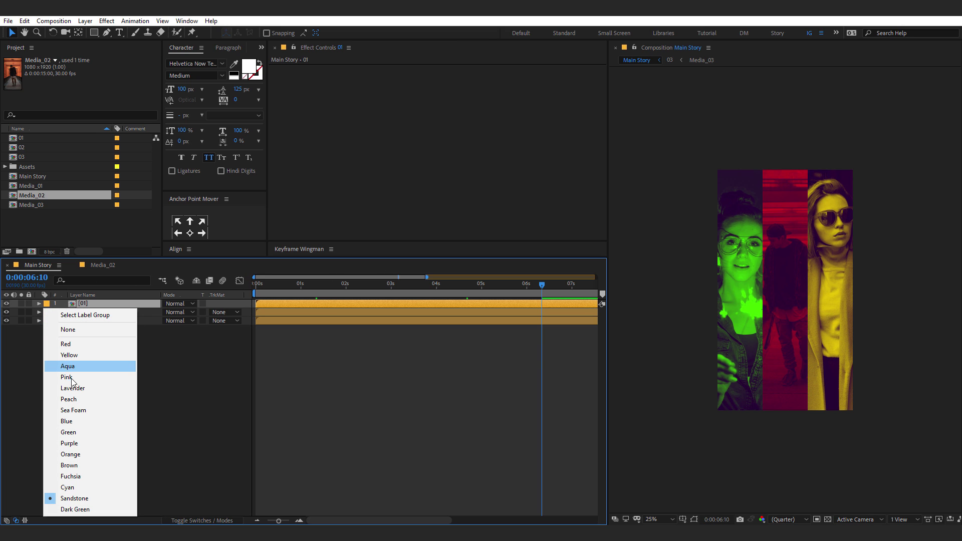
left_click(76, 433)
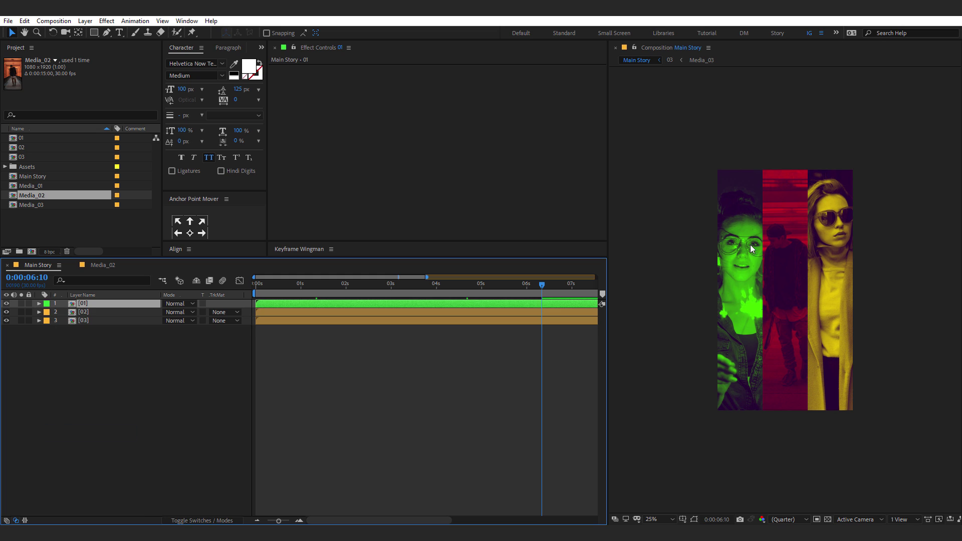
left_click(115, 312)
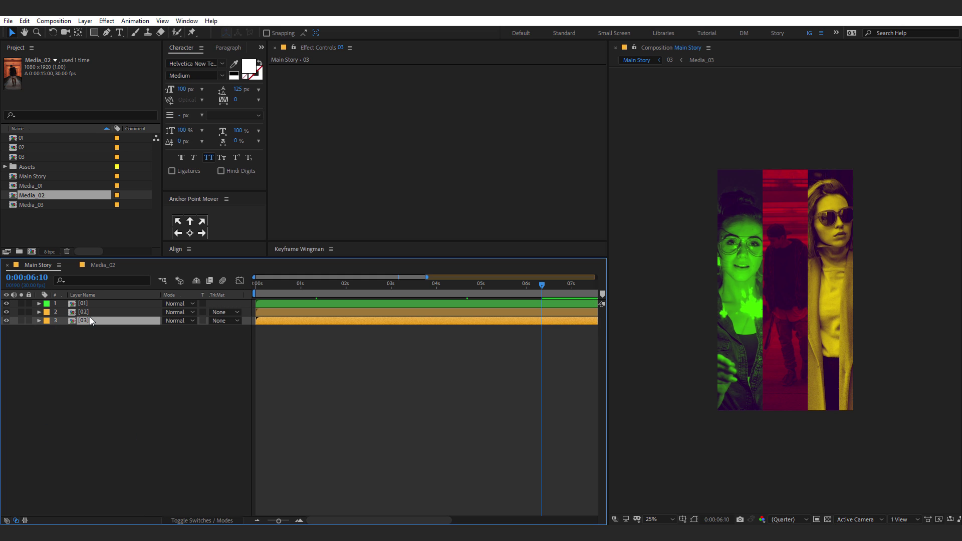
left_click(47, 312)
left_click(65, 353)
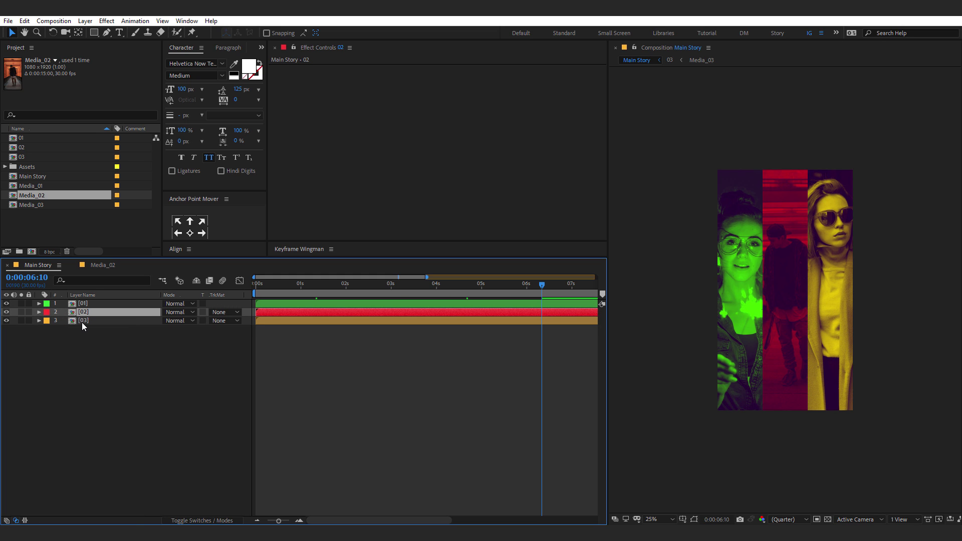
left_click(82, 320)
left_click(47, 324)
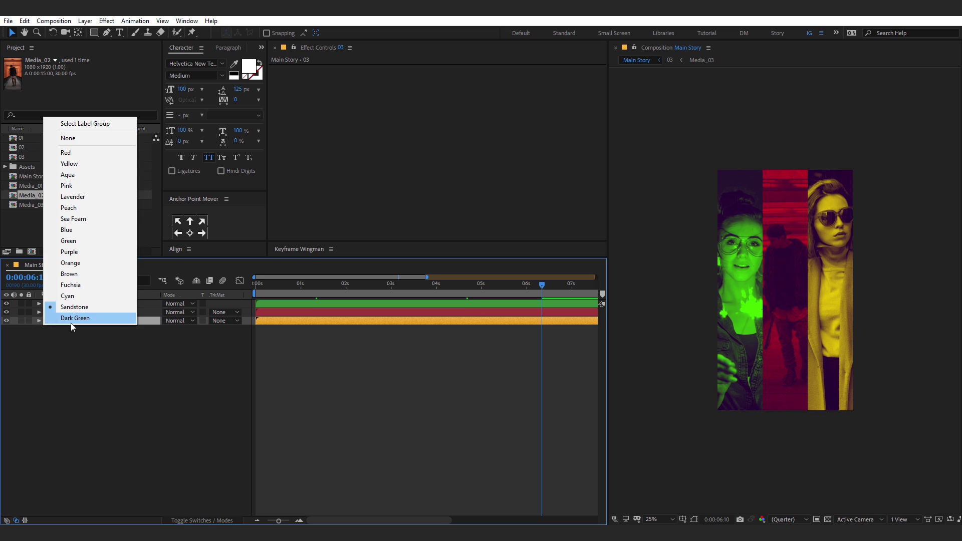
left_click(81, 167)
left_click(70, 379)
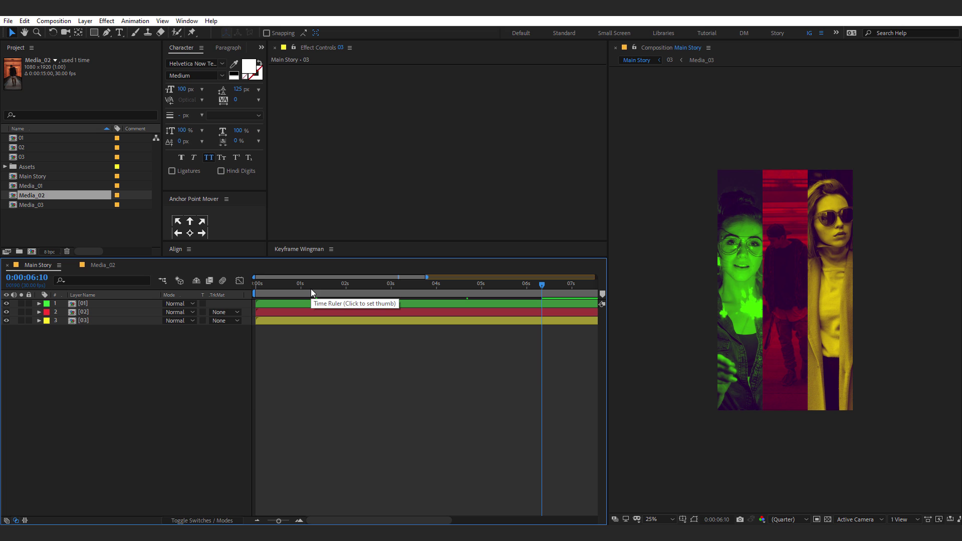
Step: Split layer 01 at 0:00:03:00 and move its later part below layer 03
left_click(260, 283)
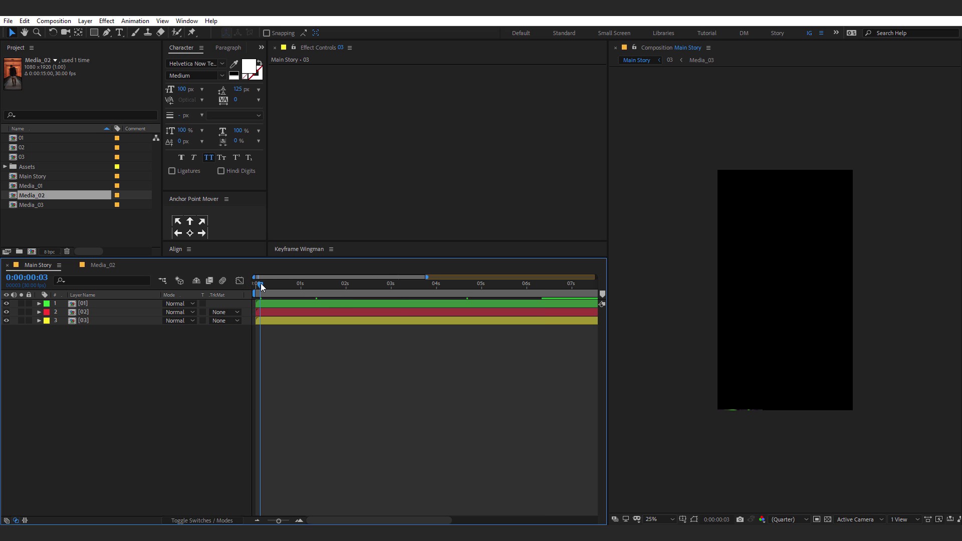
left_click_drag(260, 283, 391, 299)
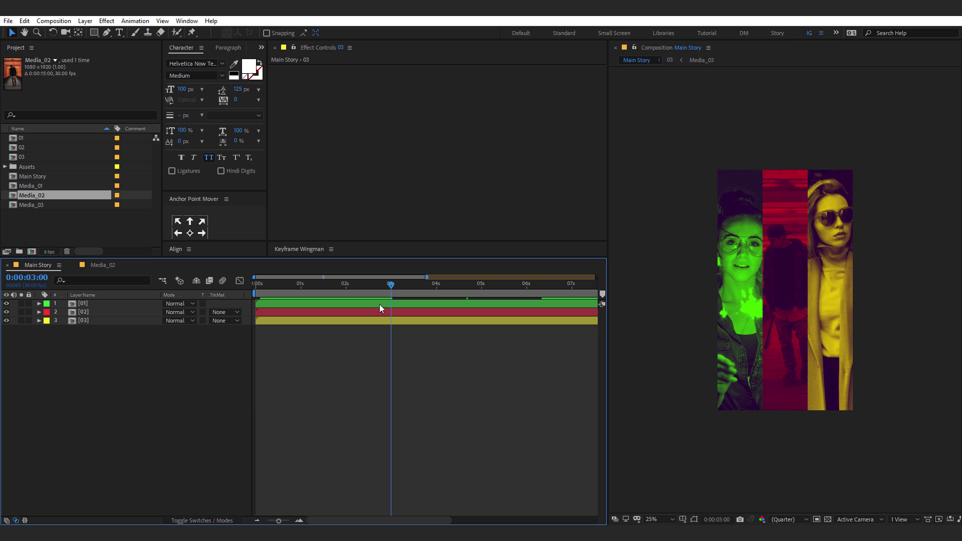
left_click(380, 304)
left_click(24, 21)
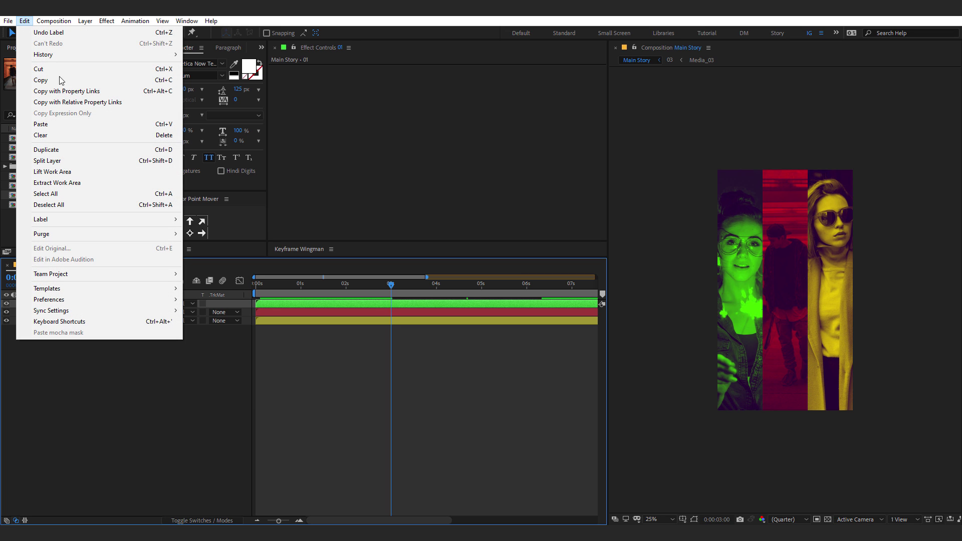
left_click(72, 159)
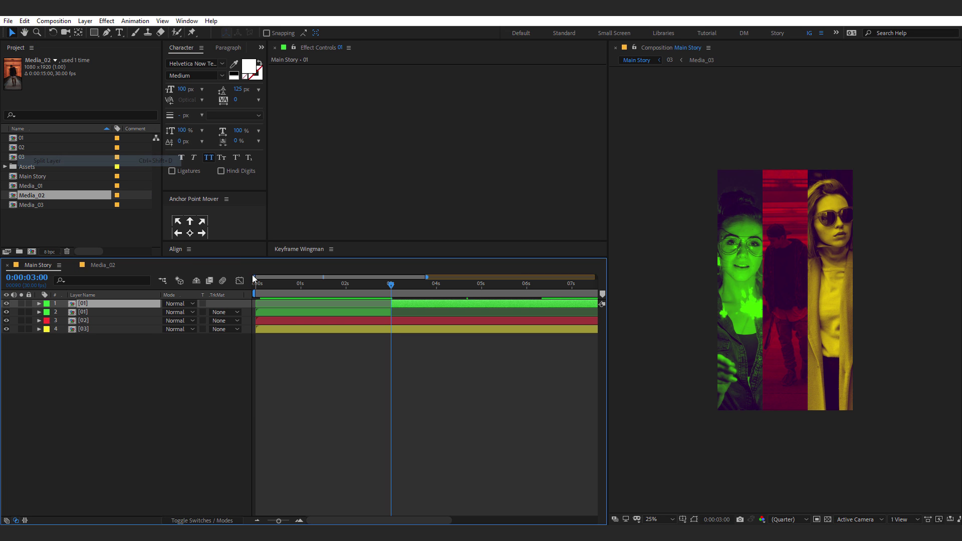
left_click_drag(89, 302, 93, 371)
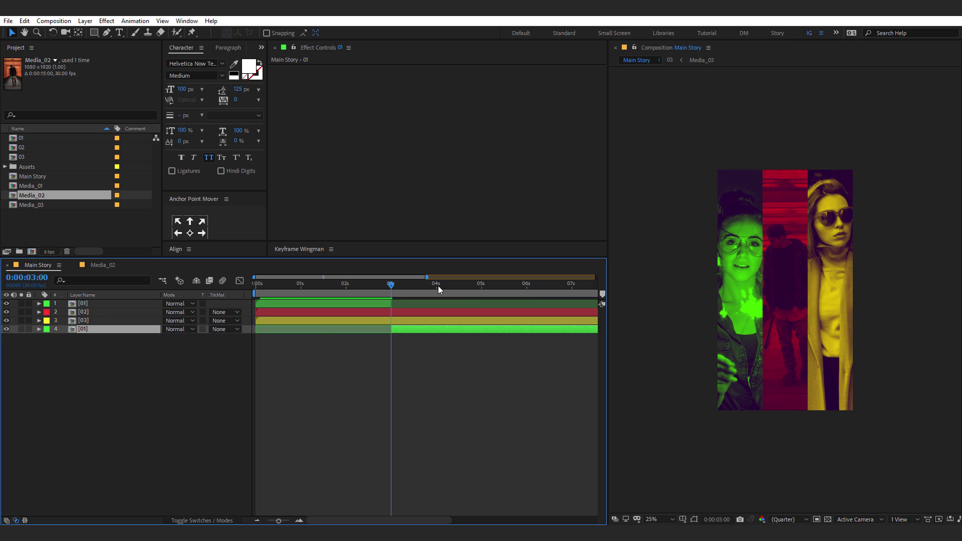
Step: Align the playhead with the last Scale keyframes inside composition 02 at 0:00:04:20 and return to Main Story
left_click_drag(390, 290, 468, 300)
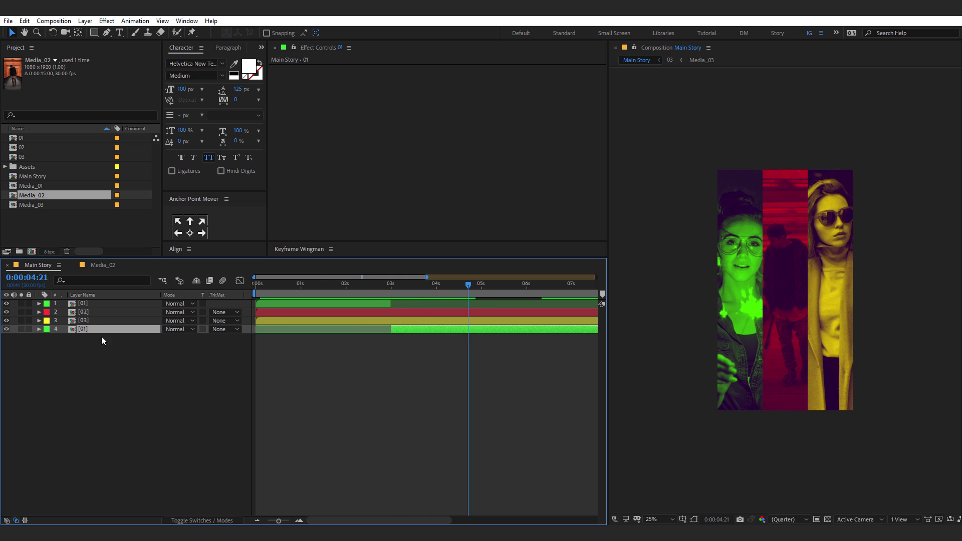
double_click(91, 311)
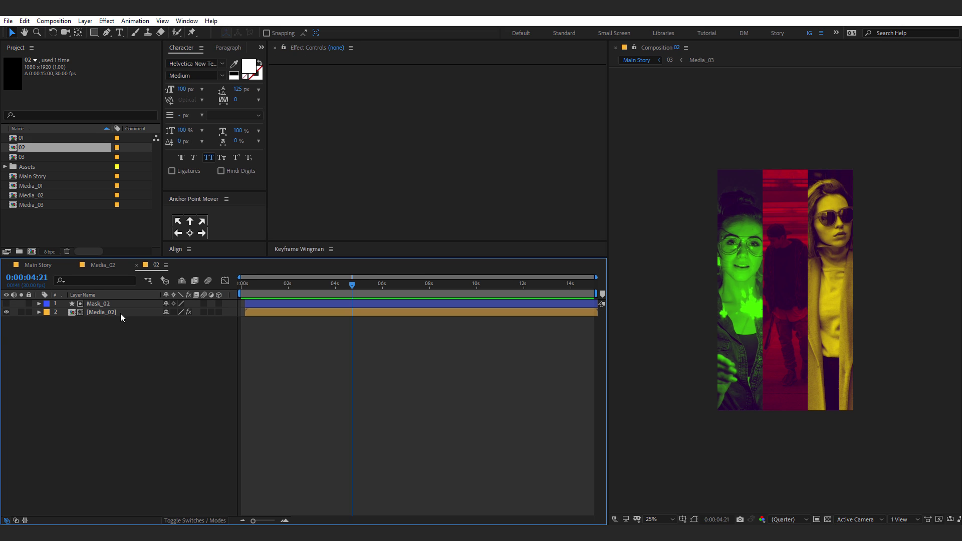
left_click_drag(70, 335, 123, 260)
key("u")
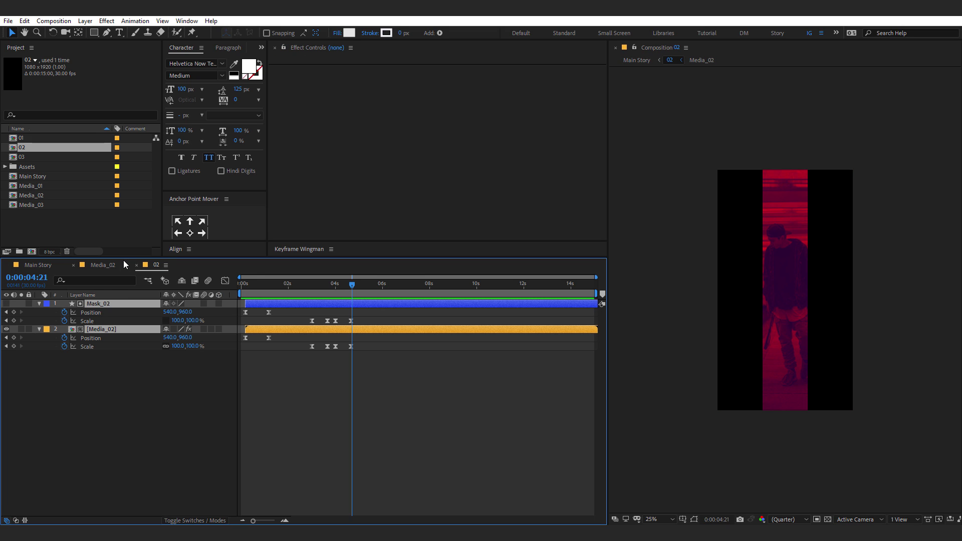
left_click(389, 287, "shift")
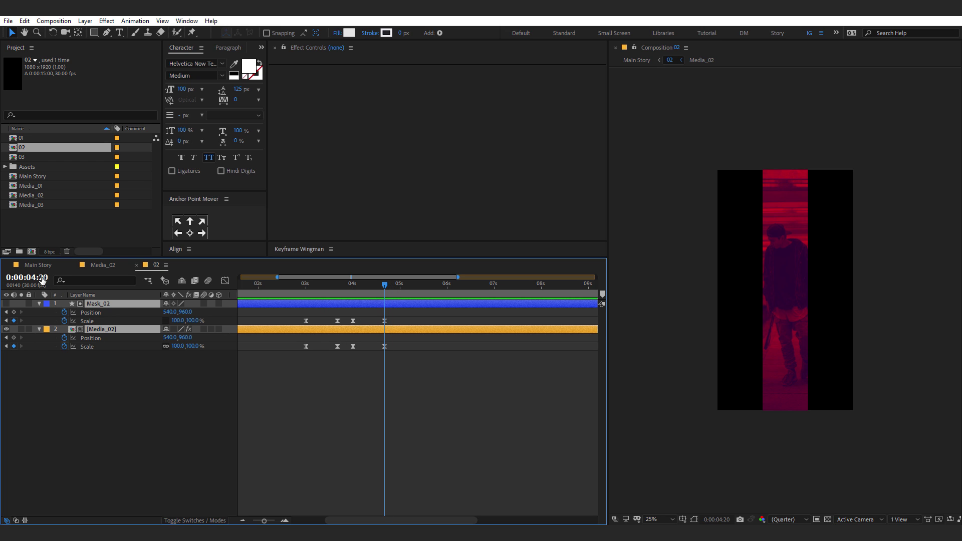
key("shift+period")
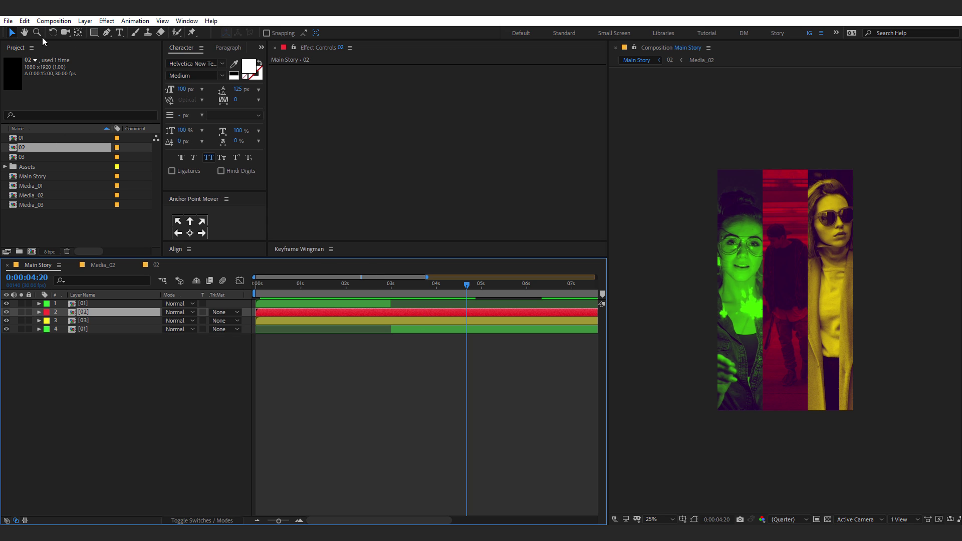
Step: Split layer 02 at 0:00:04:20 and move its later part to the bottom of the layer stack
left_click(24, 21)
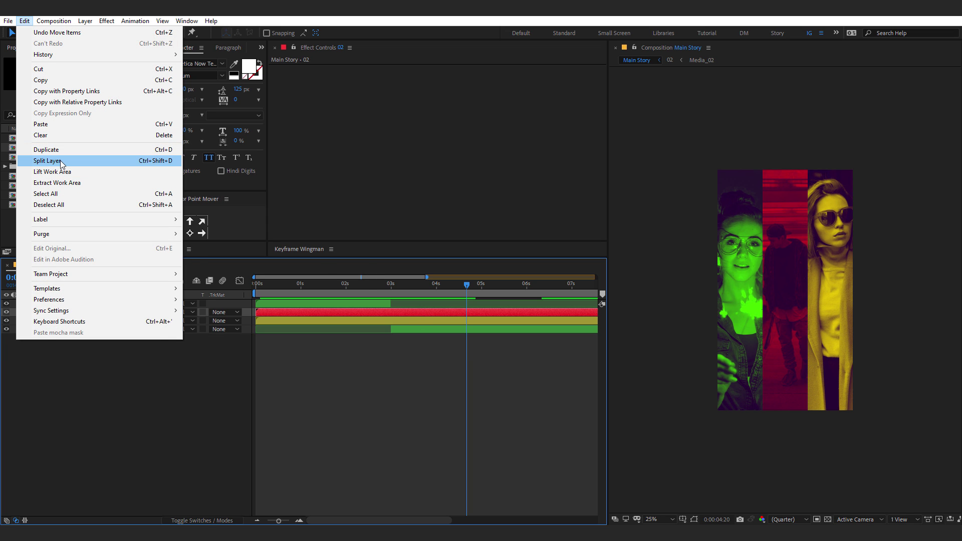
left_click(48, 160)
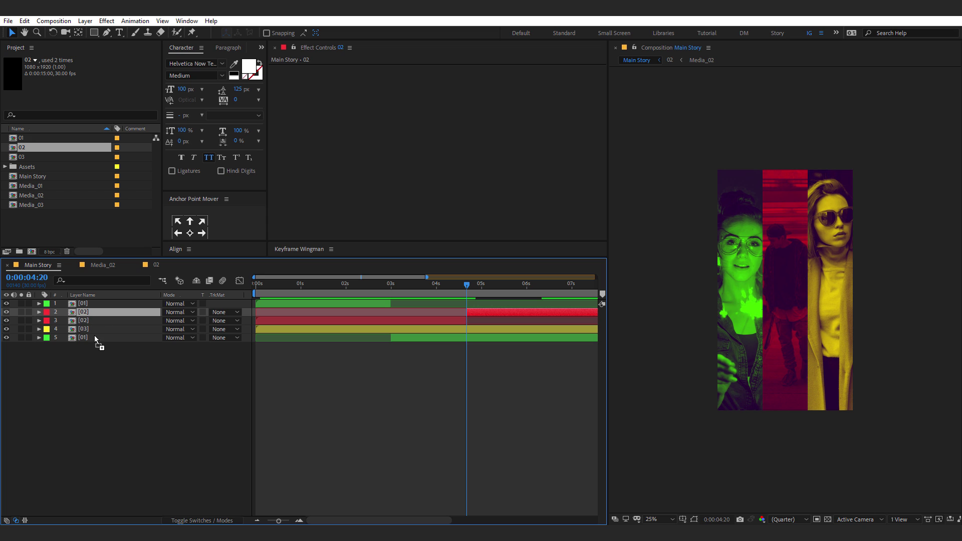
left_click_drag(94, 335, 98, 356)
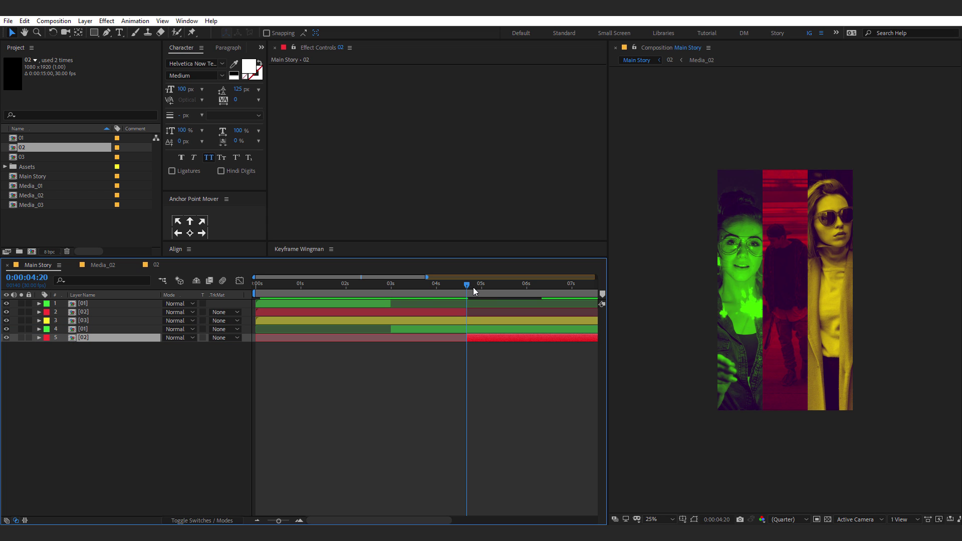
Step: Play back Main Story to check the expanding strips, and park the playhead at 0:00:07:00
left_click_drag(473, 287, 356, 288)
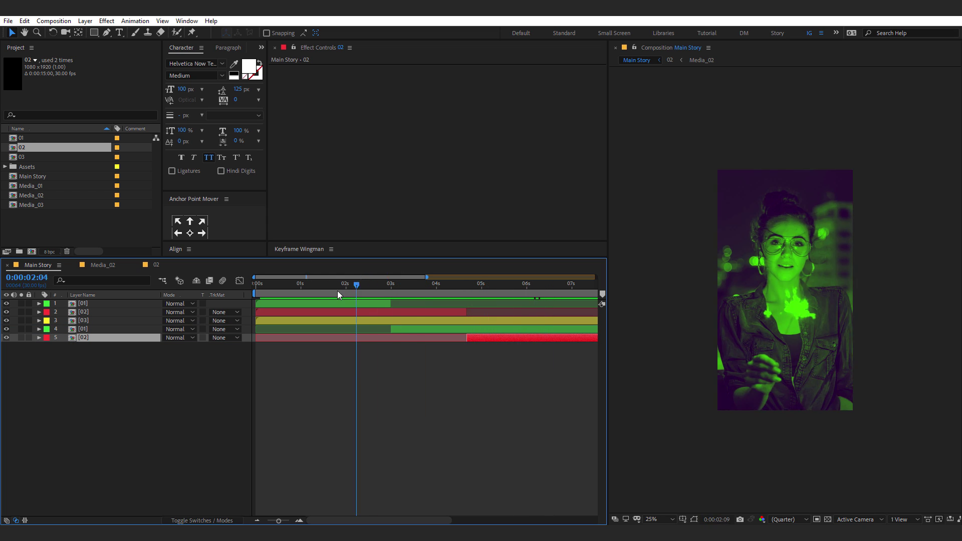
key("space")
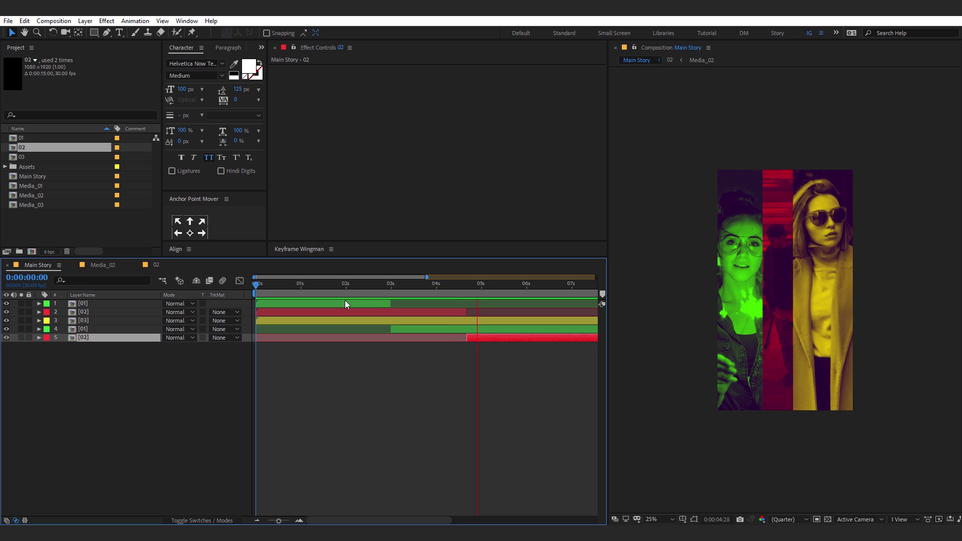
left_click(560, 284)
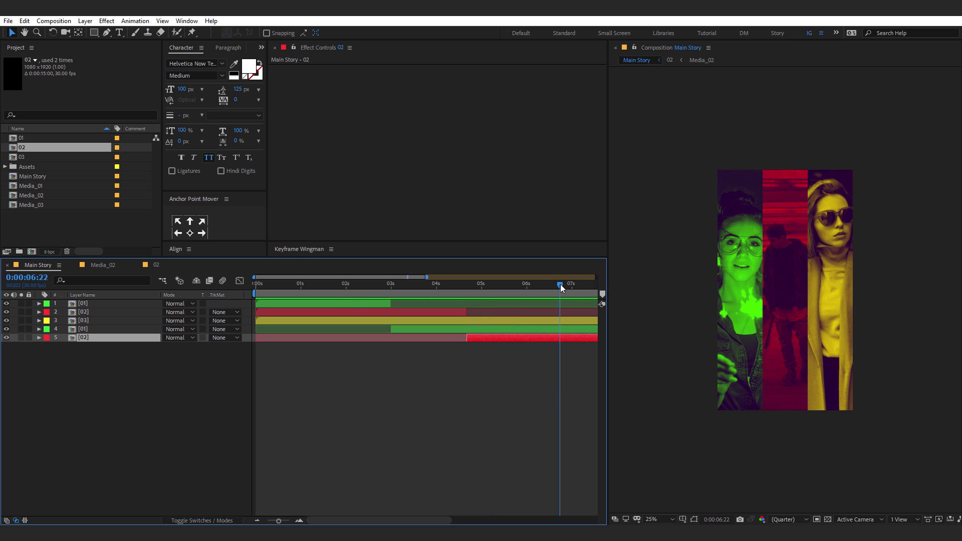
left_click_drag(560, 284, 573, 284)
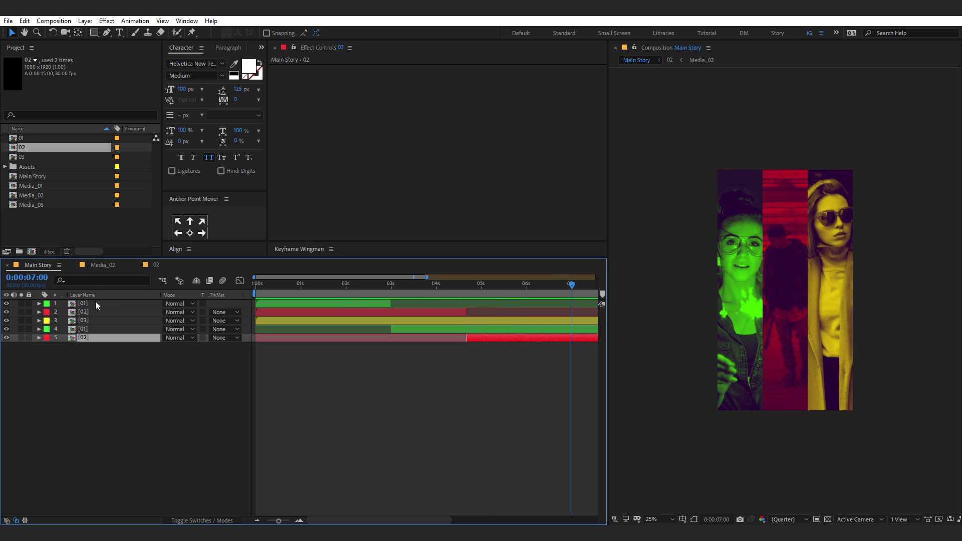
Step: Close the Media_02 and 02 timelines and open the Media_01, Media_02 and Media_03 compositions together
left_click(71, 269)
left_click(71, 269)
left_click(29, 186)
left_click(37, 206, "shift")
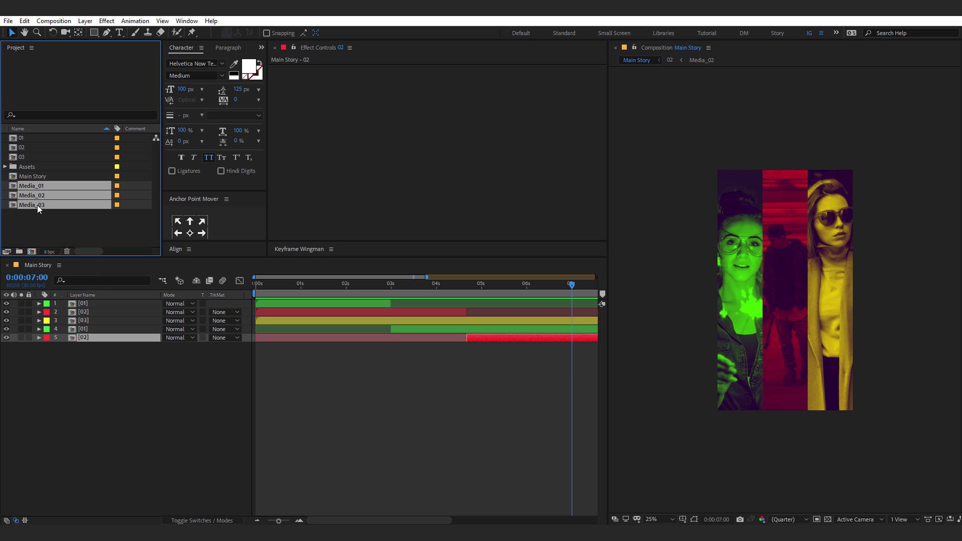
double_click(37, 205)
Step: Add an adjustment layer above the photo in Media_03 and rename it T
right_click(94, 373)
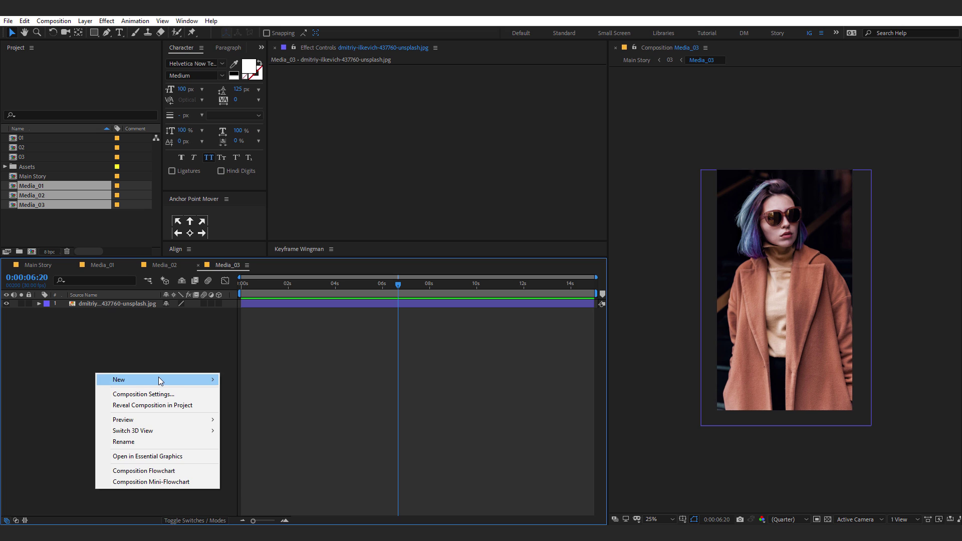
mouse_move(159, 380)
left_click(253, 459)
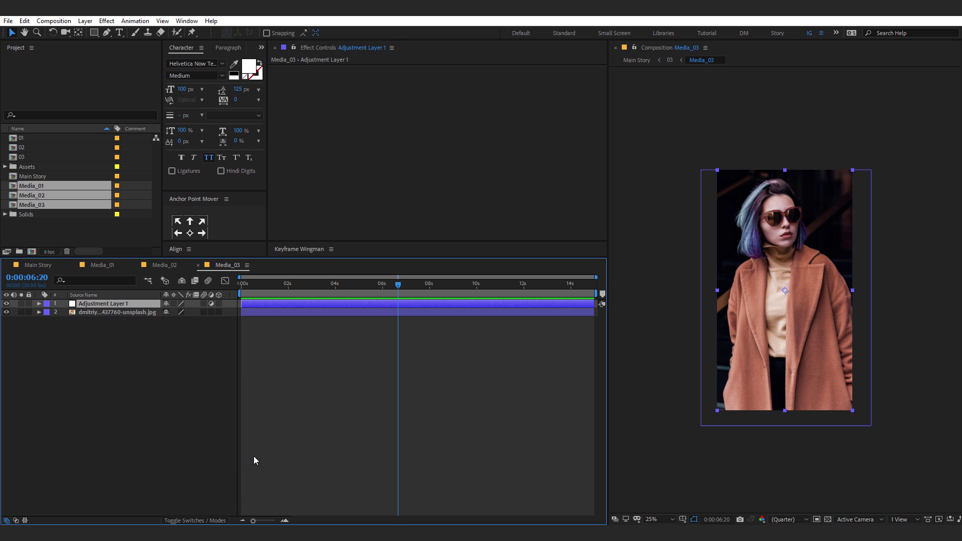
key("Return")
type("T")
key("Return")
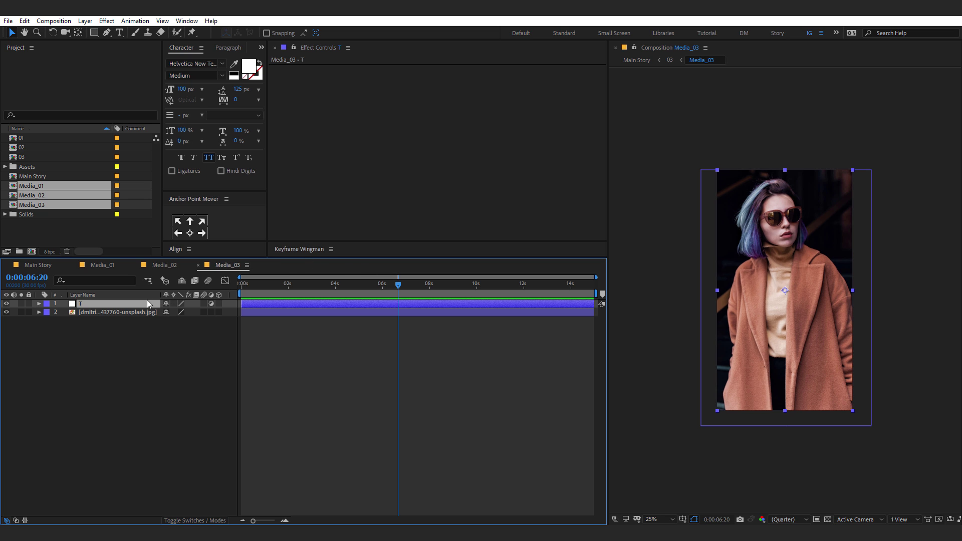
Step: Show the Effects & Presets panel, dock it beside Effect Controls and make the effects area taller
left_click(186, 20)
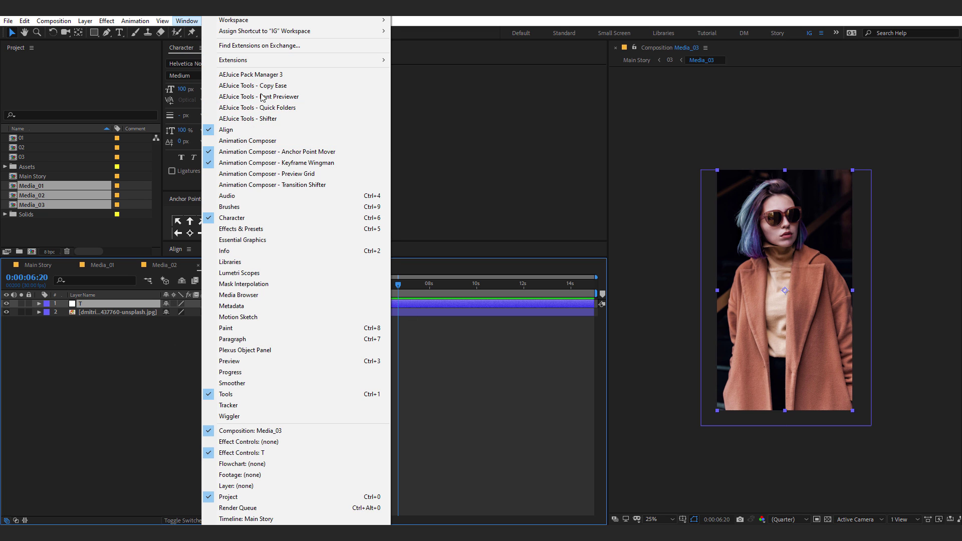
left_click(240, 229)
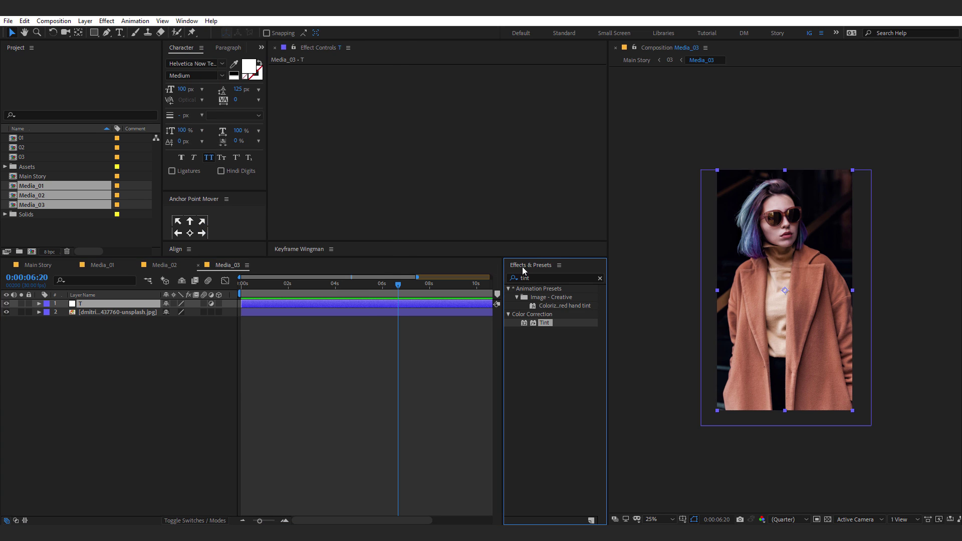
left_click_drag(522, 270, 593, 189)
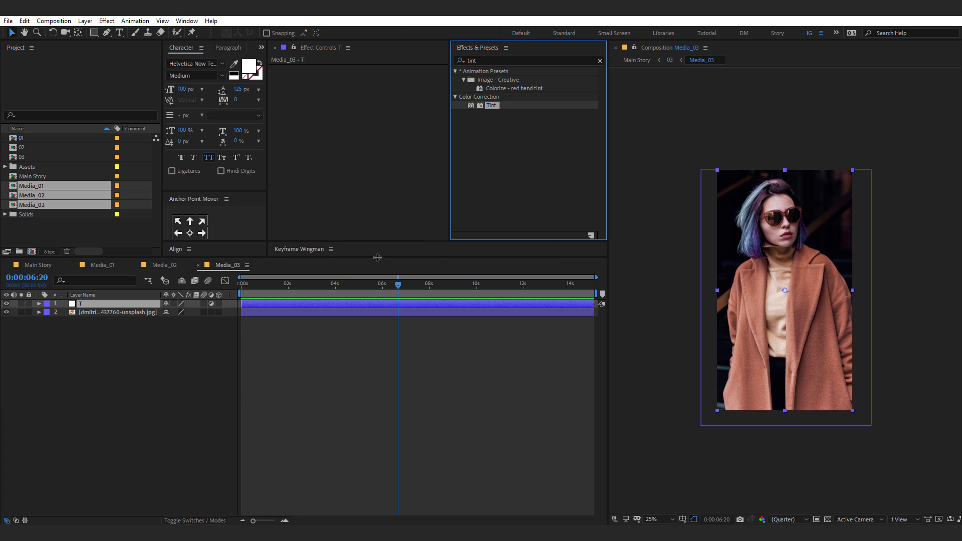
left_click_drag(378, 258, 364, 304)
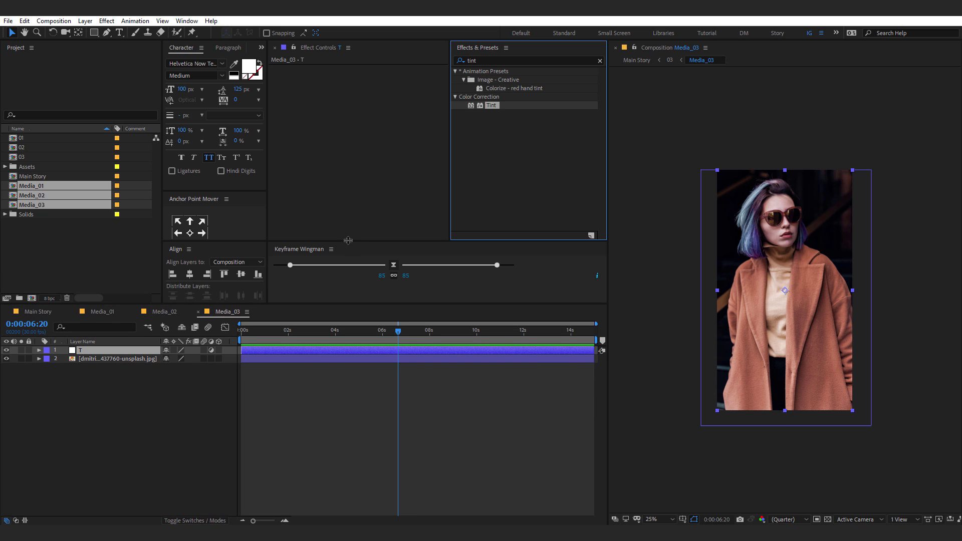
left_click_drag(348, 240, 348, 260)
Step: Find the Transform effect by searching for "tran" and apply it to adjustment layer T
double_click(466, 60)
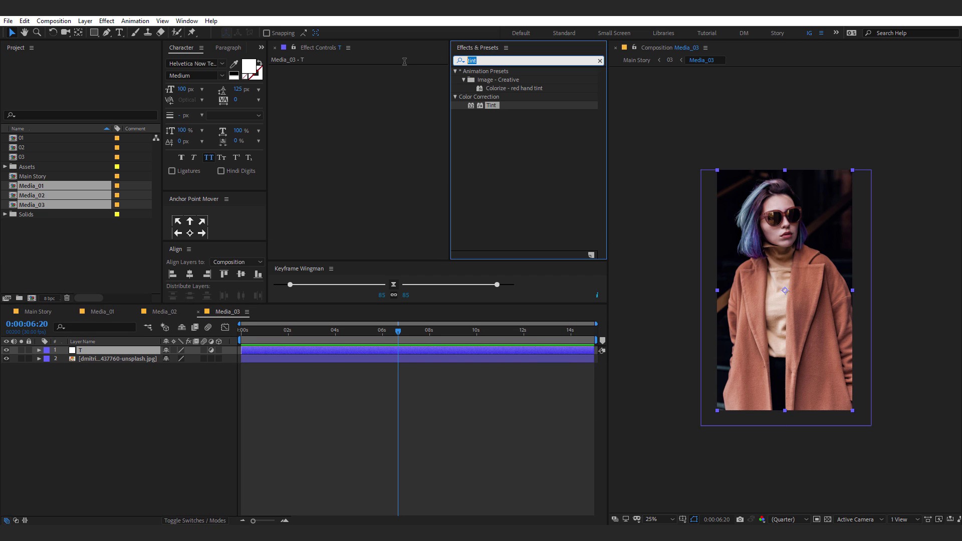
type("tran")
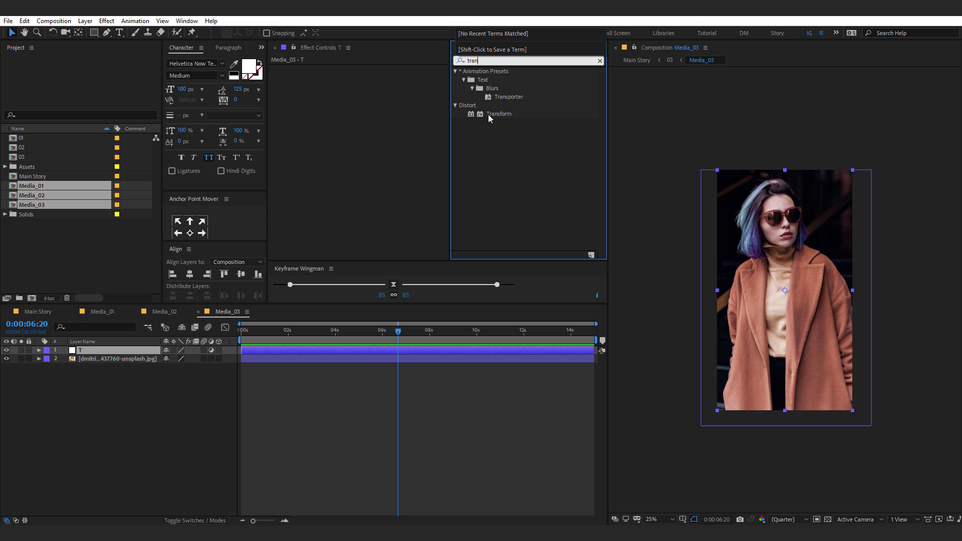
double_click(494, 114)
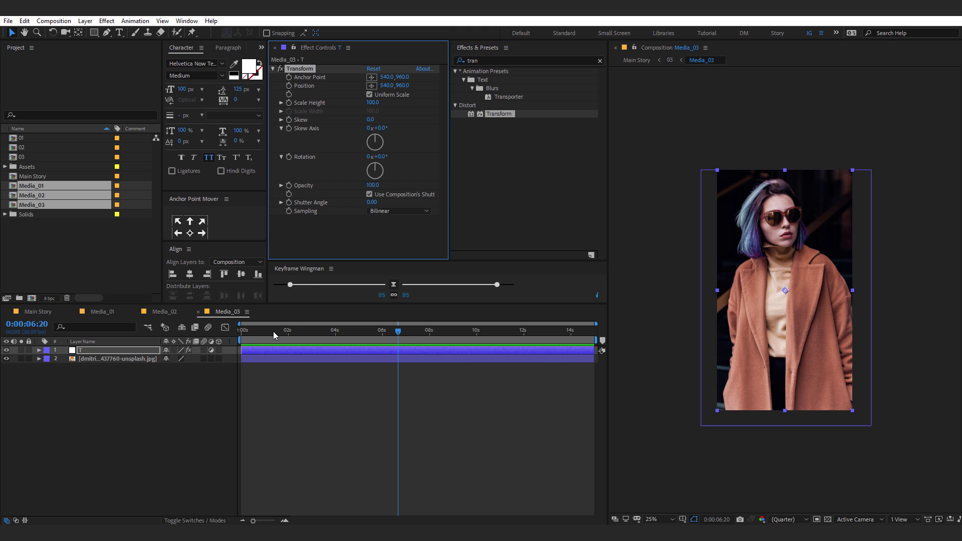
Step: Keyframe the Transform effect's Scale Height at 0:00:00:00 and set it to 115 at 0:00:10:00
left_click_drag(272, 332, 181, 350)
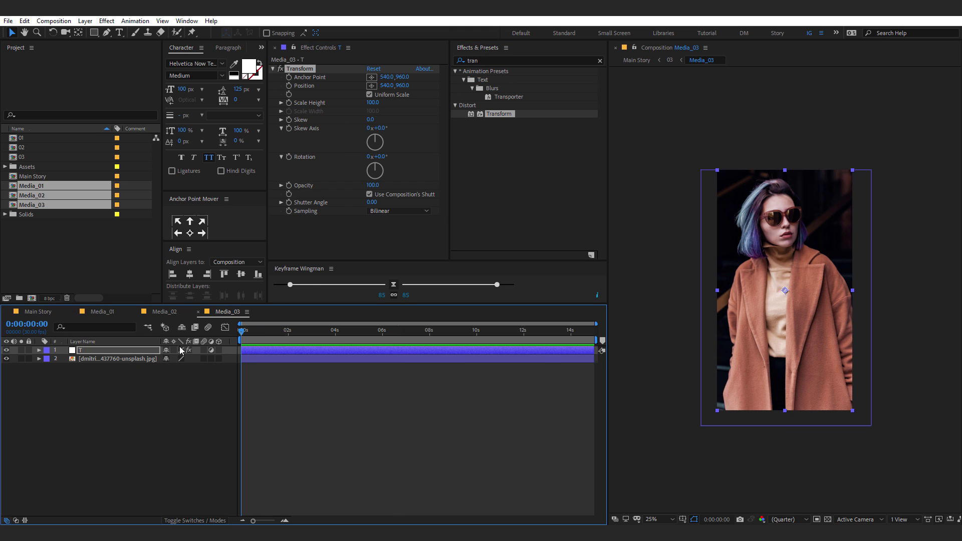
left_click(289, 102)
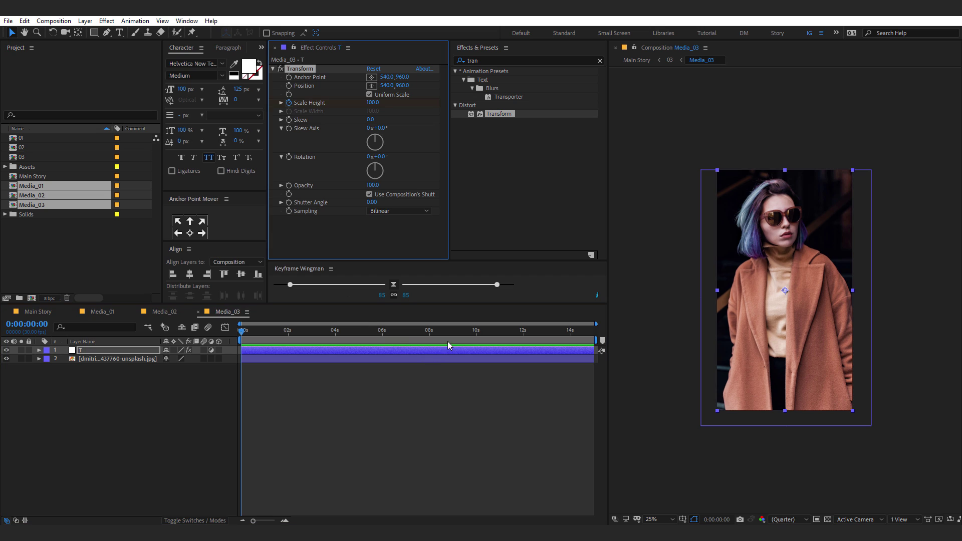
left_click(473, 336)
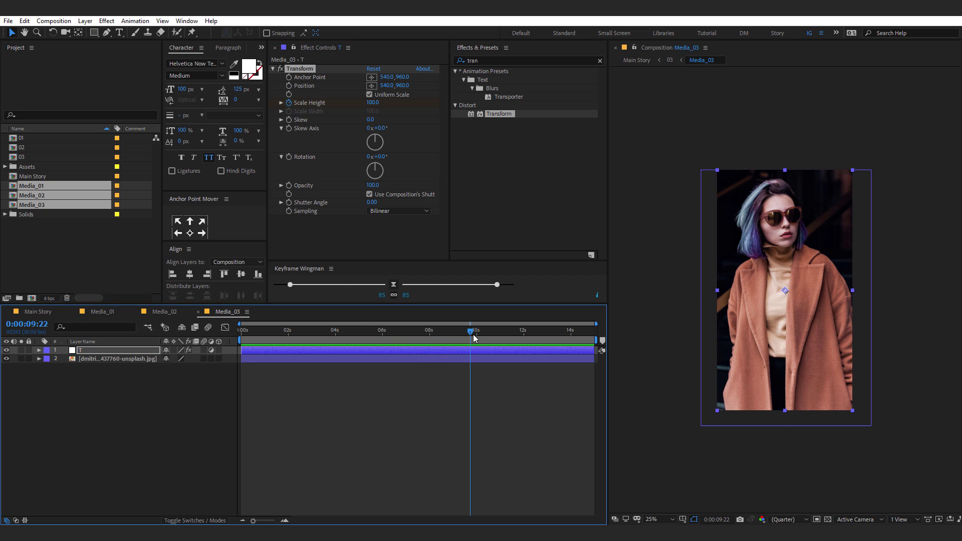
left_click_drag(473, 337, 476, 337)
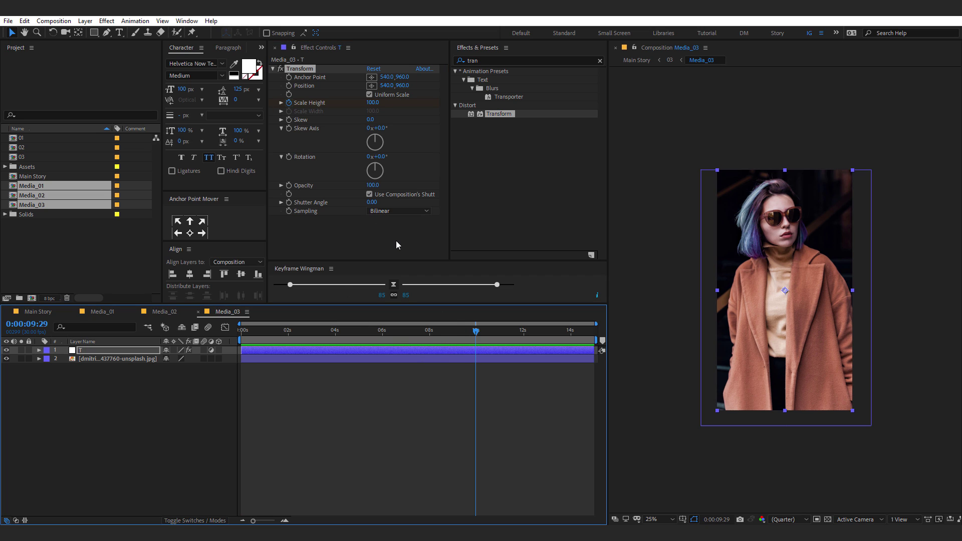
key("Page_Down")
left_click(372, 103)
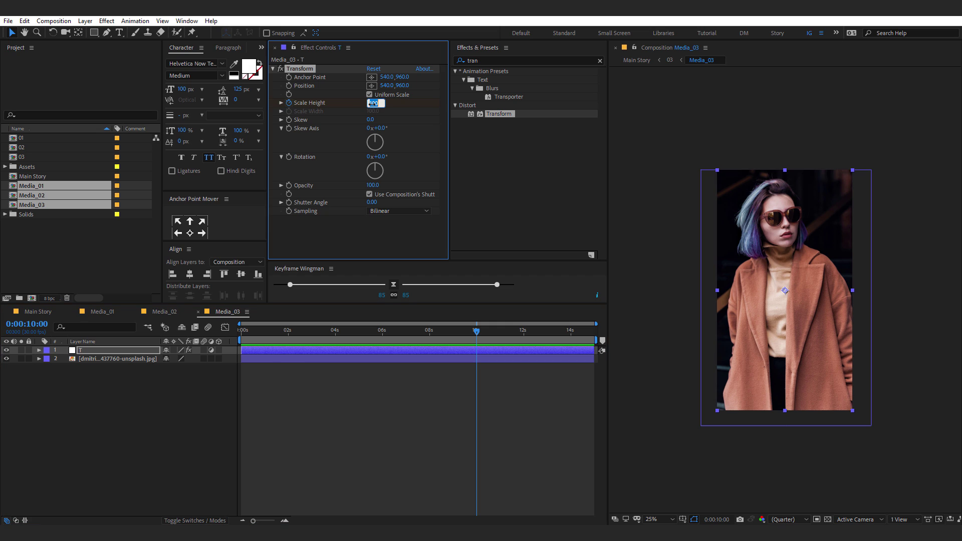
type("115")
key("Return")
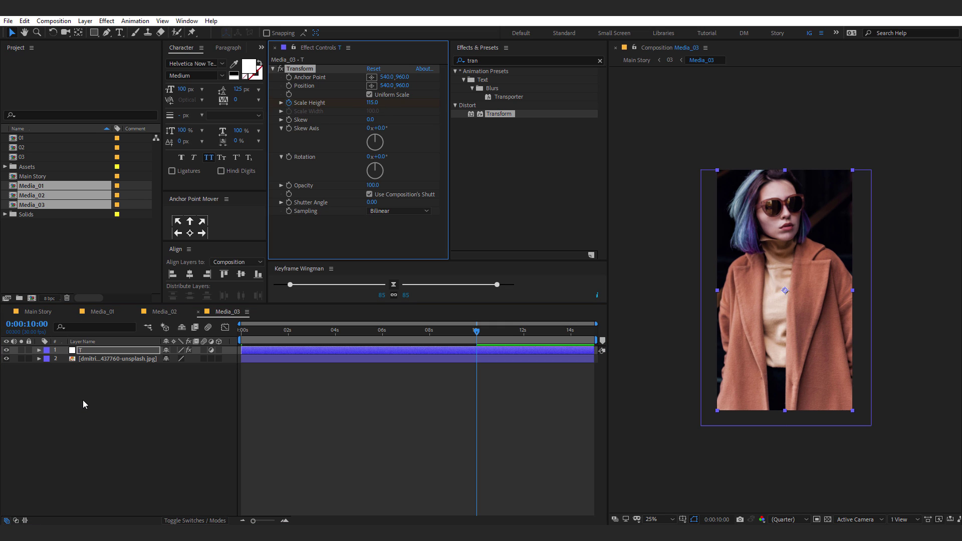
Step: Copy adjustment layer T from Media_03 into the Media_02 and Media_01 compositions
left_click(83, 400)
left_click(91, 353)
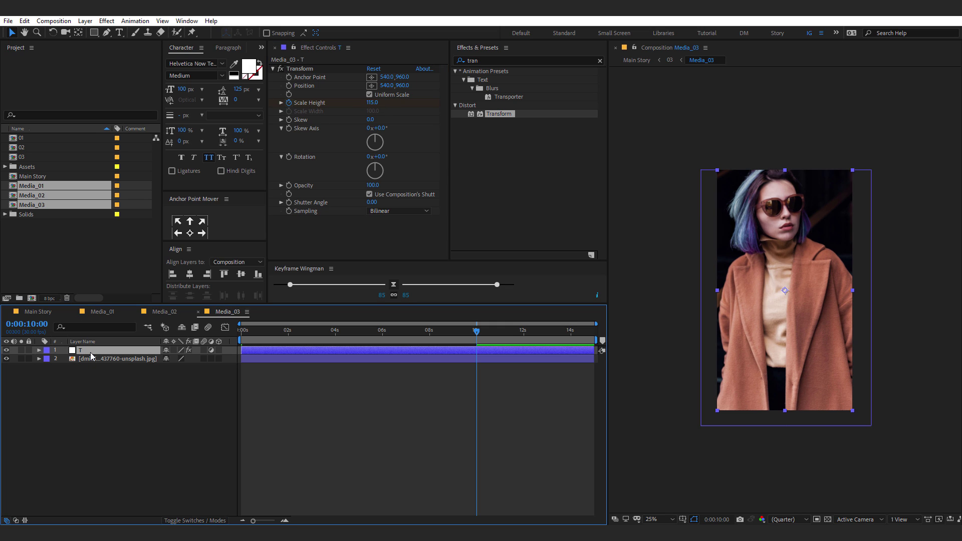
left_click(182, 312)
left_click(102, 313)
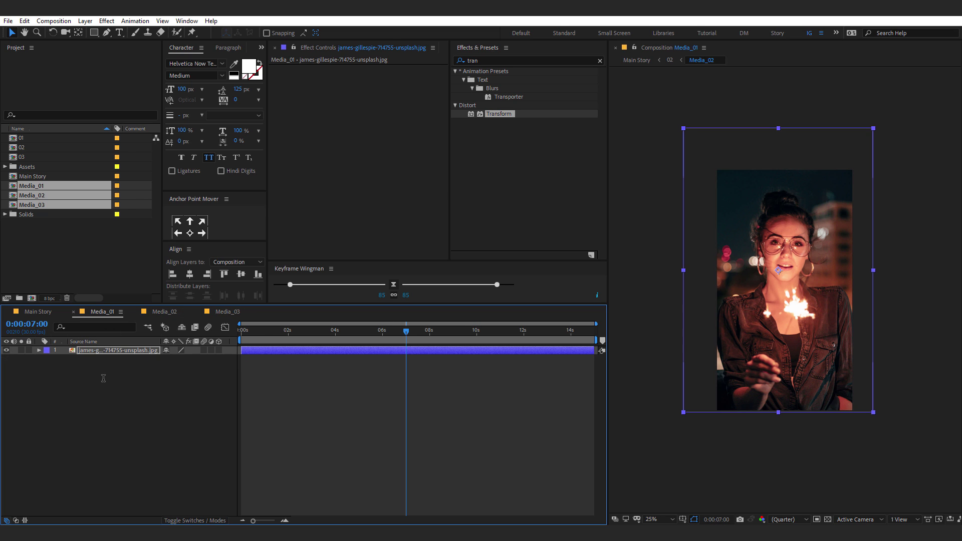
key("ctrl+a")
Step: Return to Main Story, scrub through it to check the photo zoom, and clear the layer selection
left_click(38, 311)
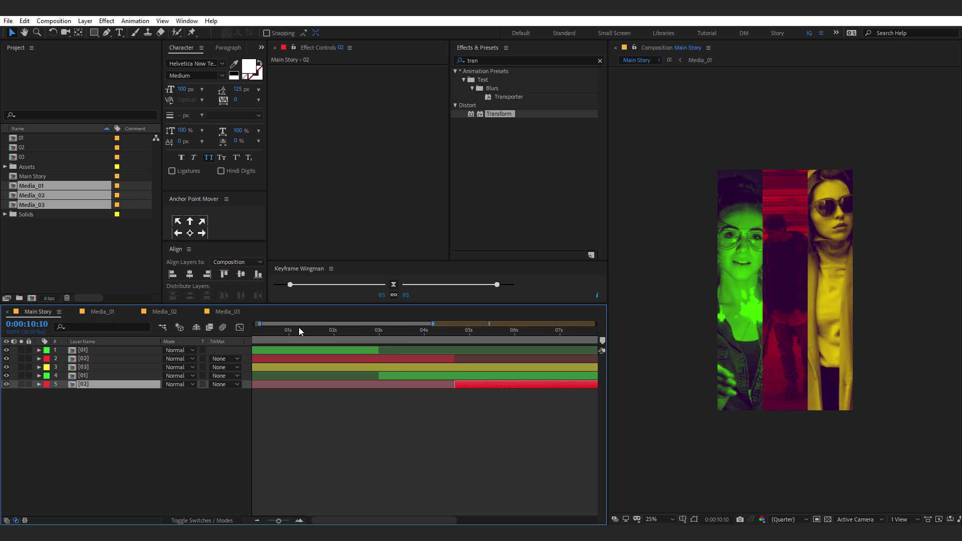
scroll(306, 329, "left", 3)
left_click_drag(307, 330, 476, 351)
key("minus")
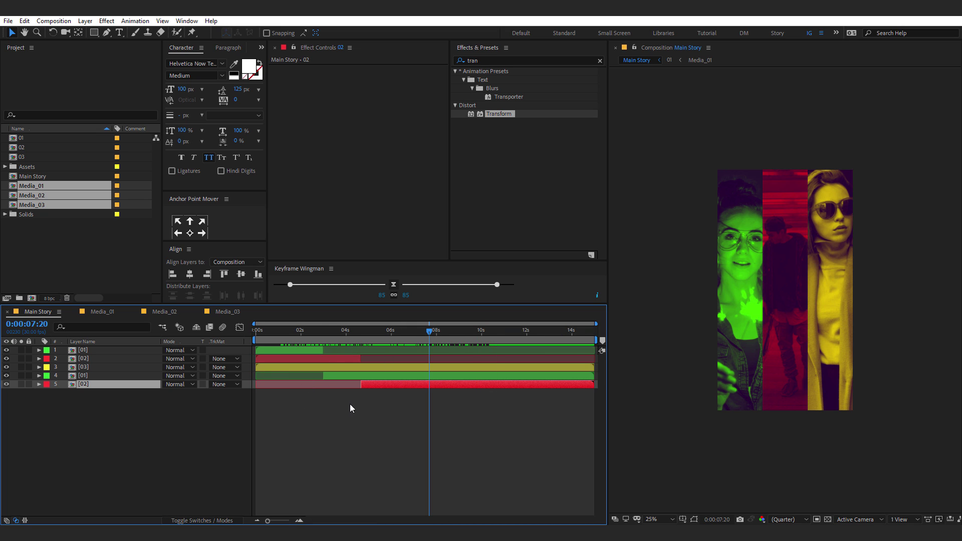
left_click(155, 443)
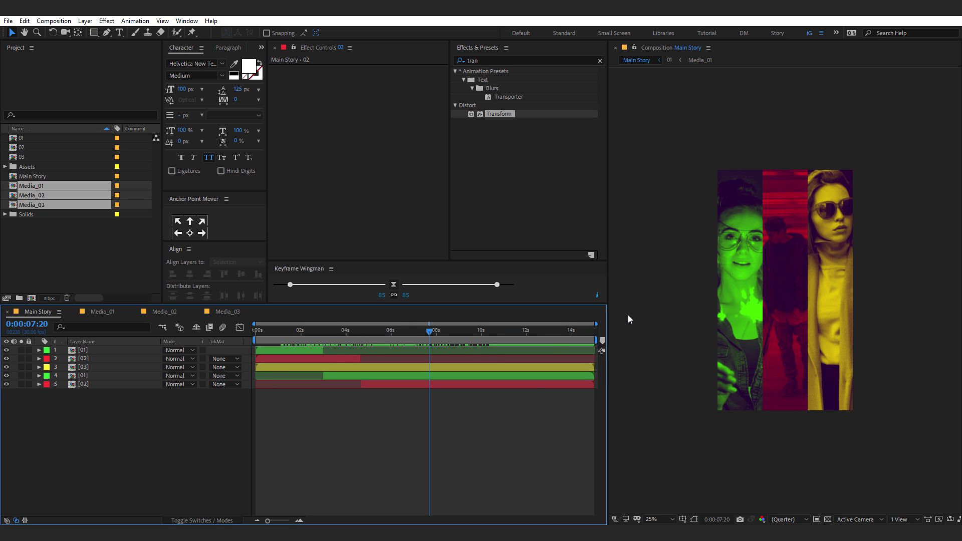
Step: Set the Main Story preview resolution to Full and inspect the photos' sharpness at 50% magnification
key("period")
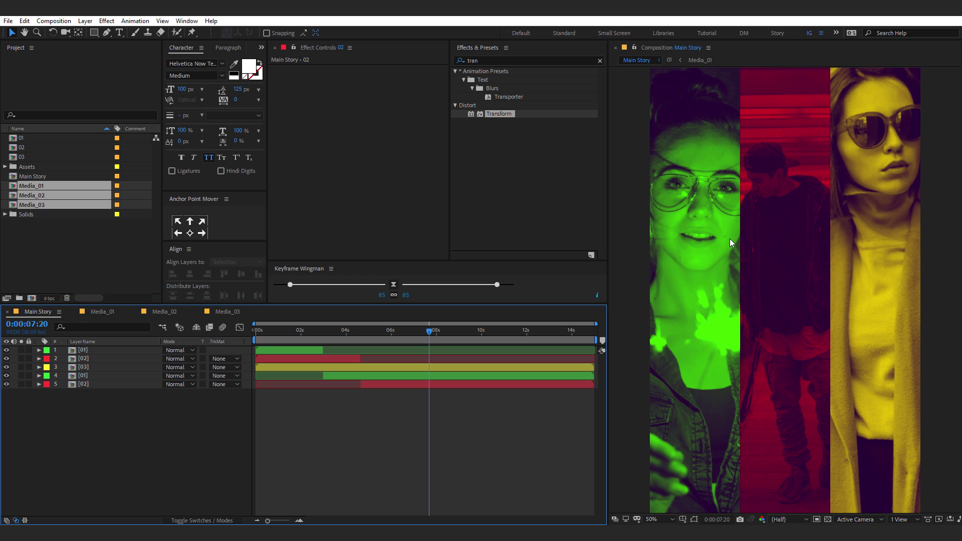
key("comma")
key("period")
key("comma")
key("period")
left_click(784, 519)
left_click(783, 462)
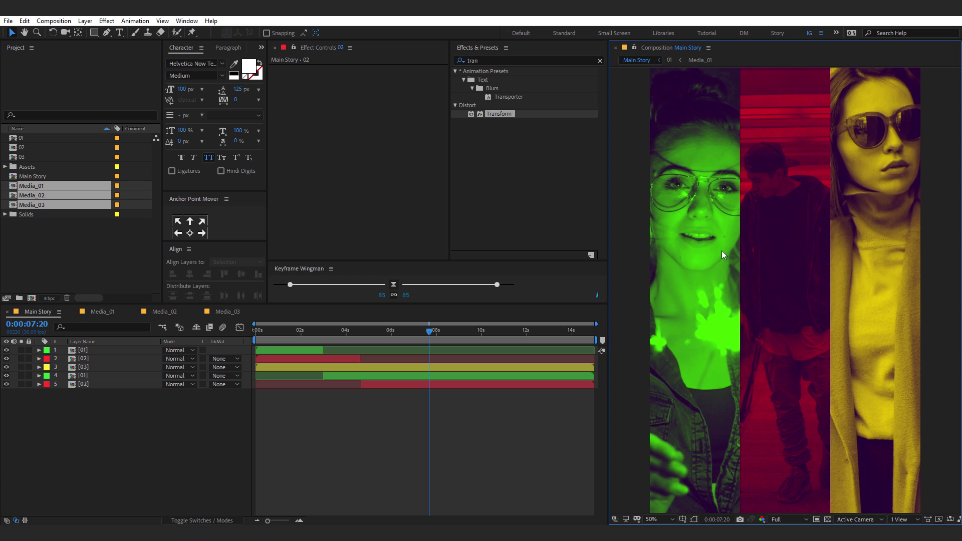
key("comma")
key("period")
Step: Apply Unsharp Mask to the adjustment layer in the Media_01 composition and set its Radius to 3
left_click(104, 312)
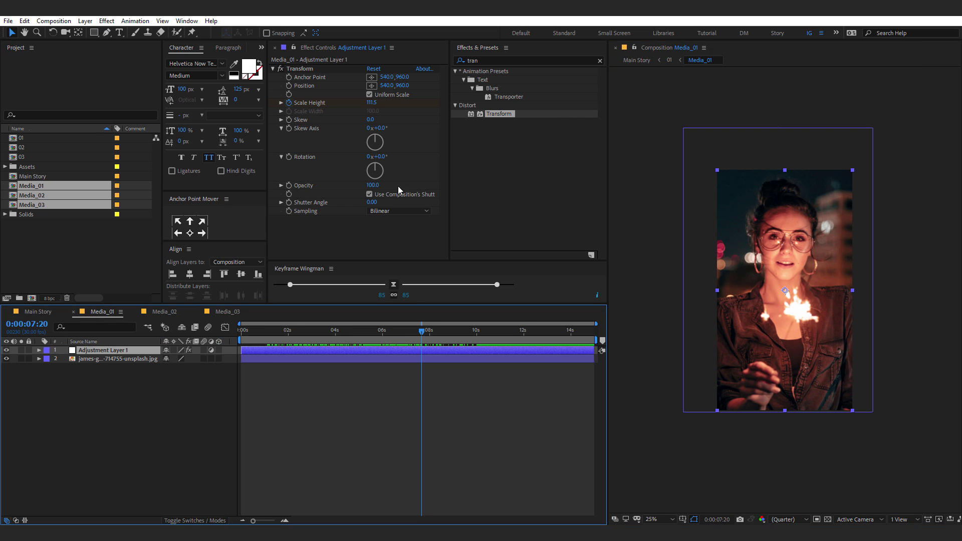
left_click(476, 60)
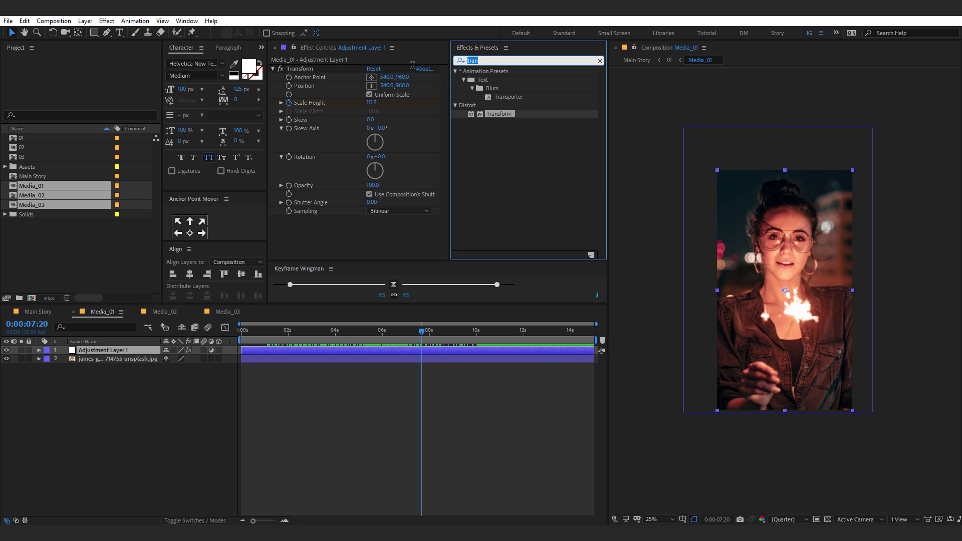
type("uns")
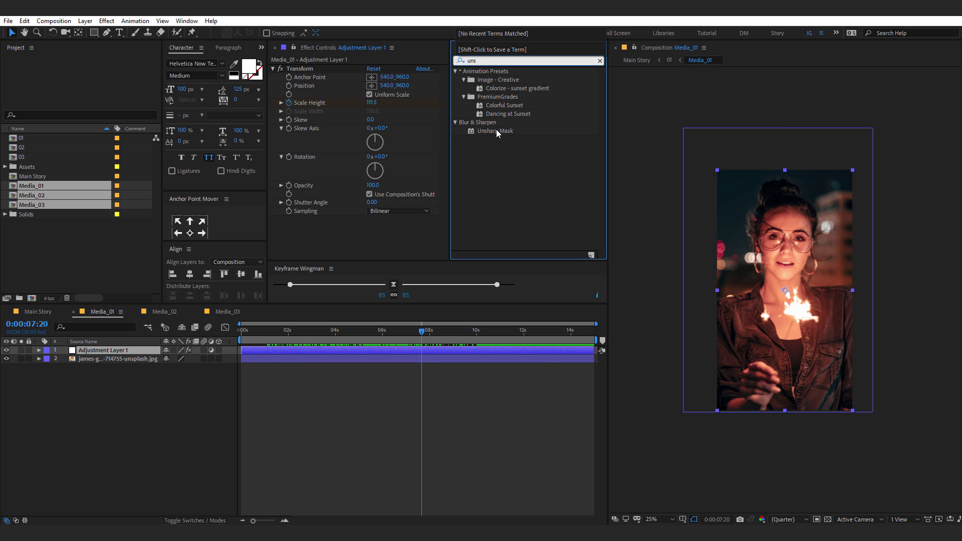
double_click(498, 133)
left_click(369, 236)
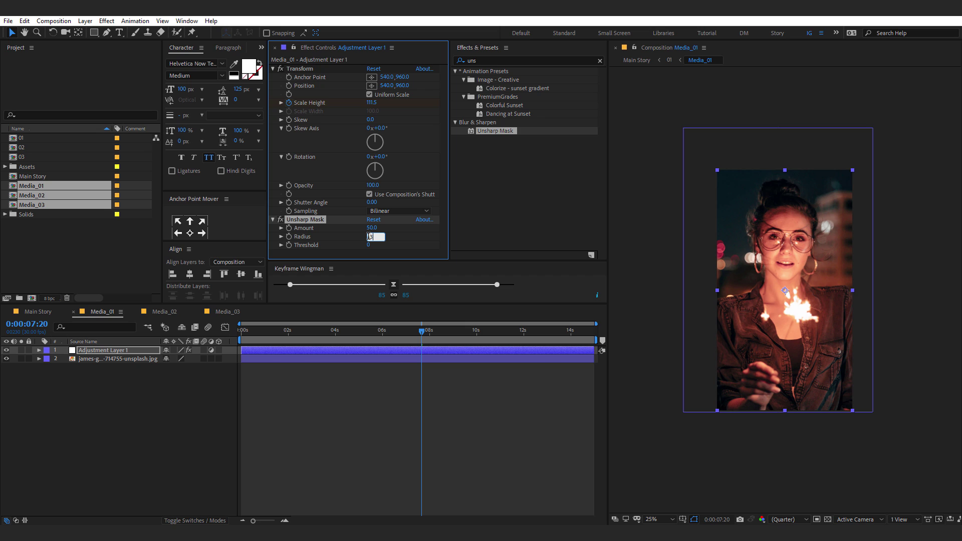
type("3")
key("Return")
Step: Copy the Unsharp Mask effect onto the adjustment layer in Media_02, and return to the Main Story composition
left_click(303, 222)
left_click(164, 312)
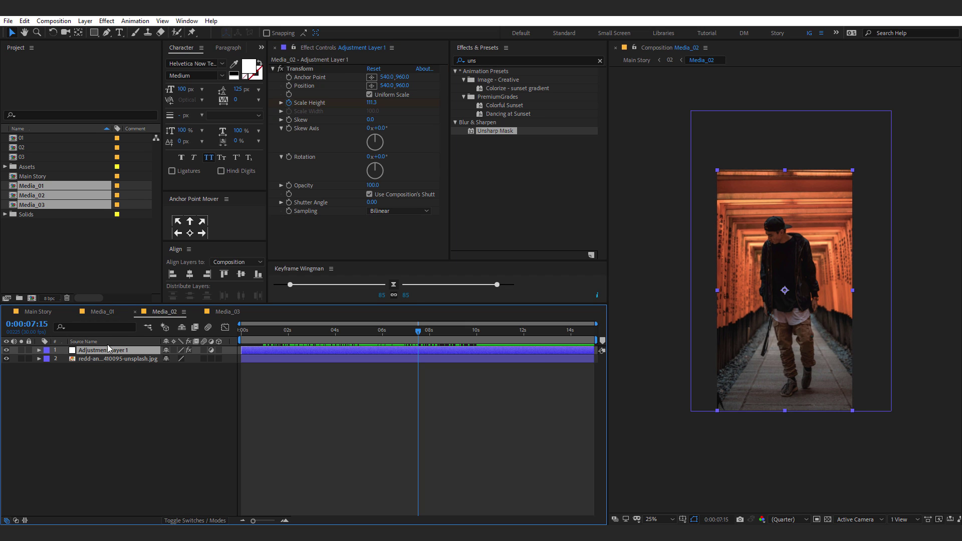
key("ctrl+v")
key("shift+comma")
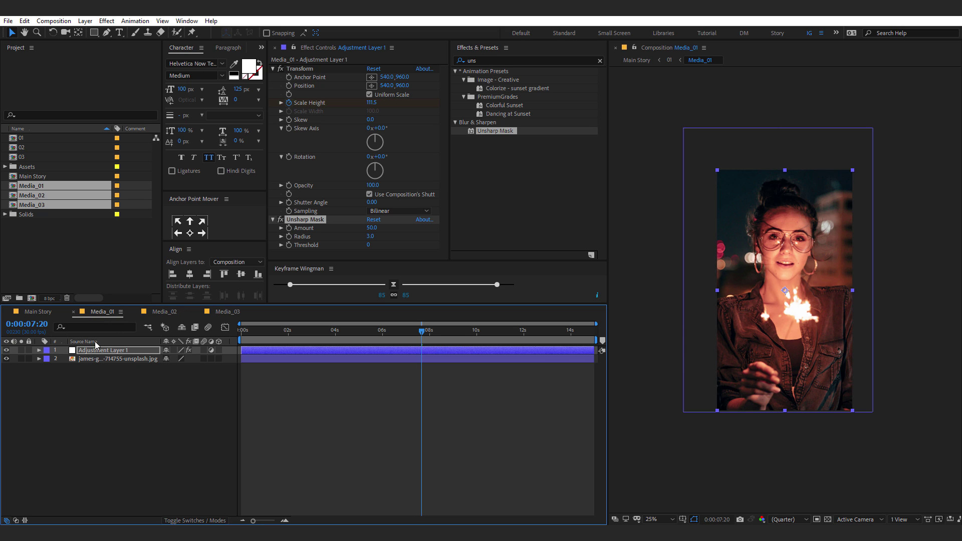
left_click(44, 312)
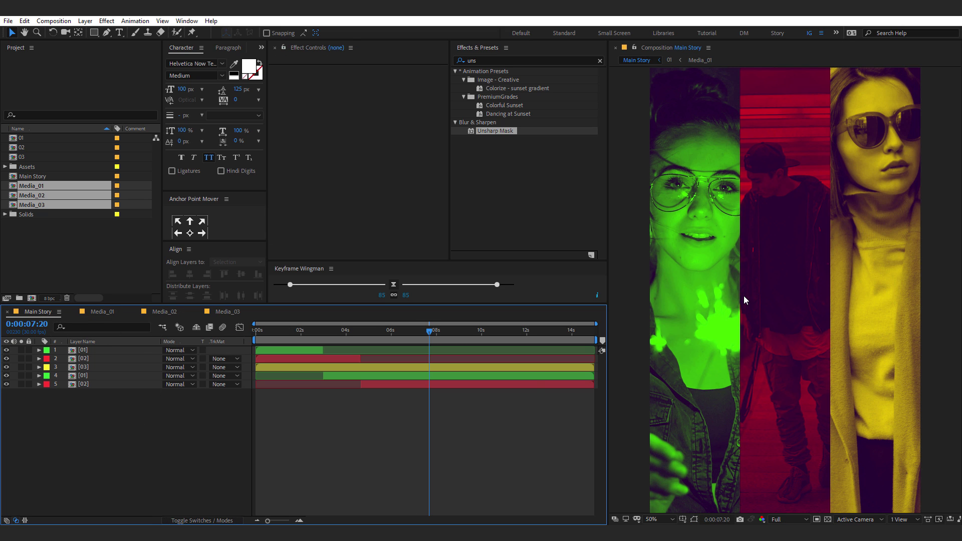
Step: Create a new adjustment layer above all layers in Main Story and name it CC
right_click(133, 440)
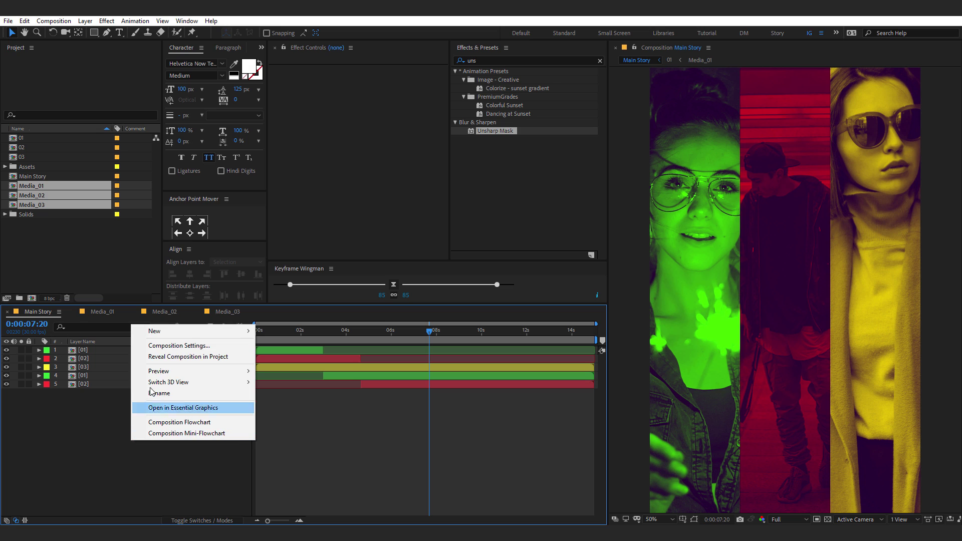
mouse_move(171, 332)
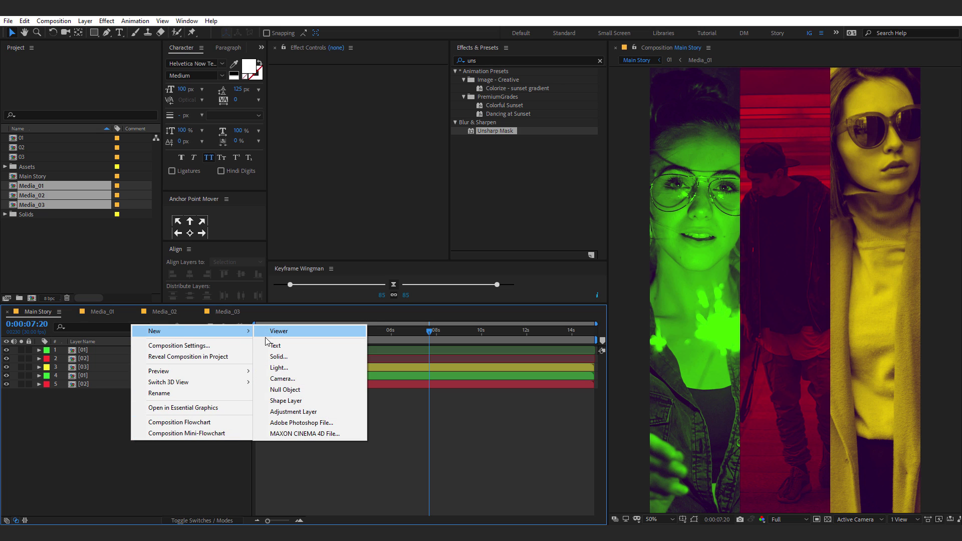
left_click(284, 413)
key("Return")
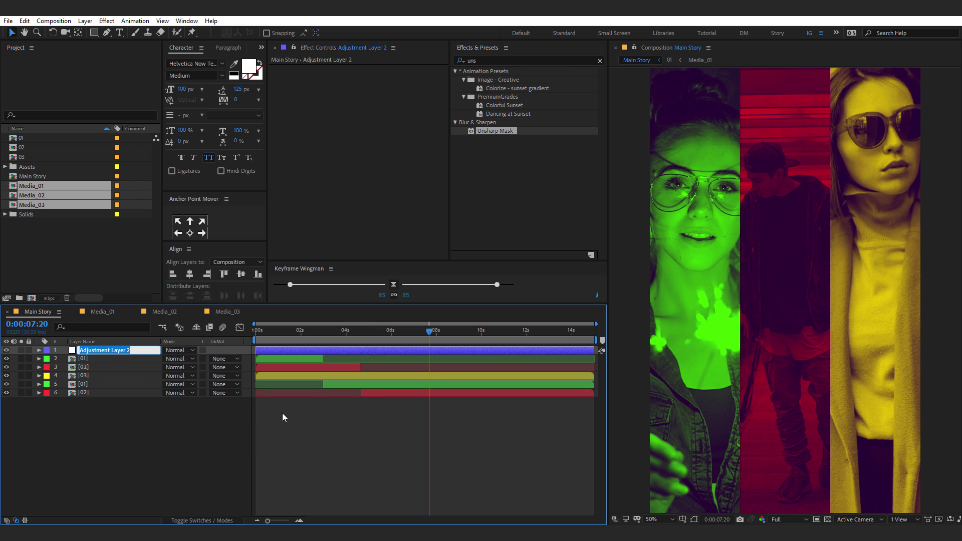
type("CC")
key("Return")
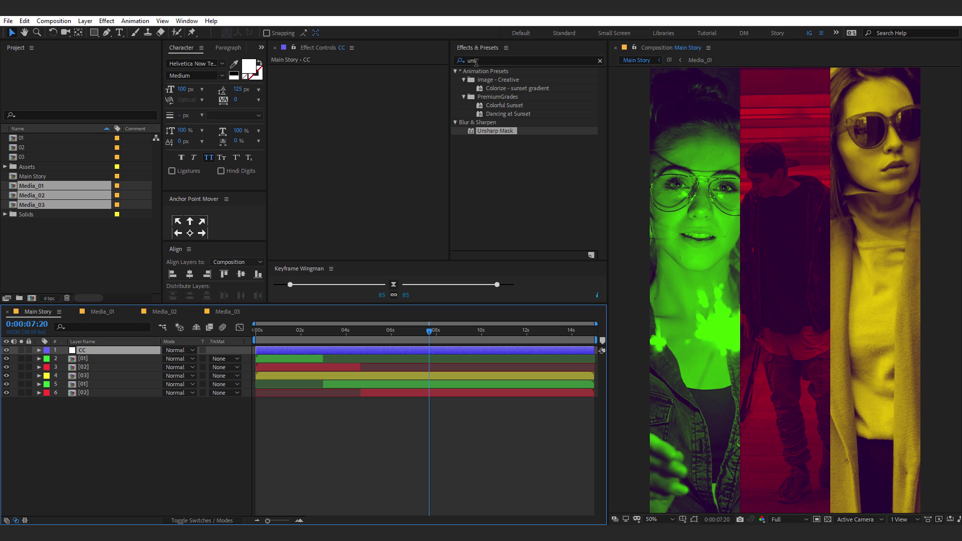
Step: Apply the Curves effect to the CC layer and bend the RGB curve into a gentle S for more contrast
double_click(476, 61)
type("cu")
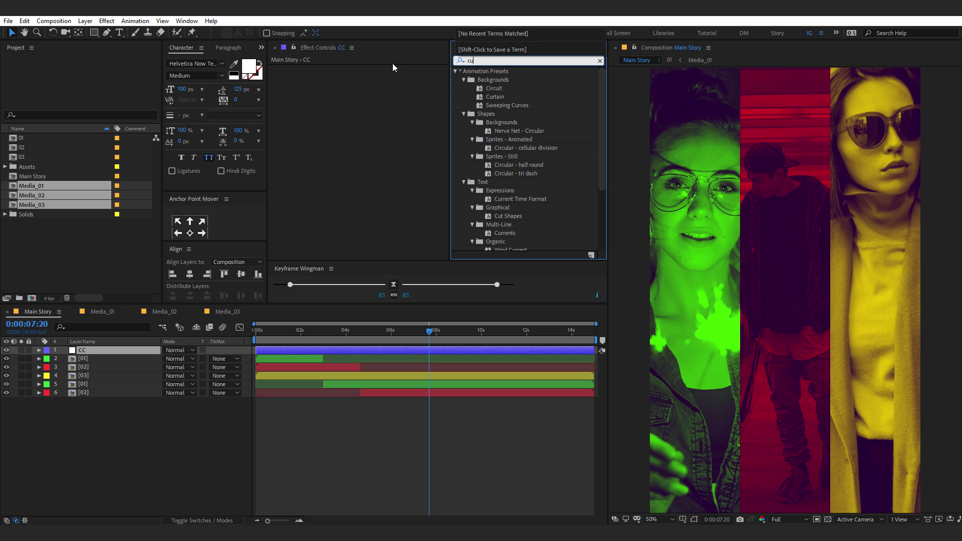
type("rv")
double_click(486, 106)
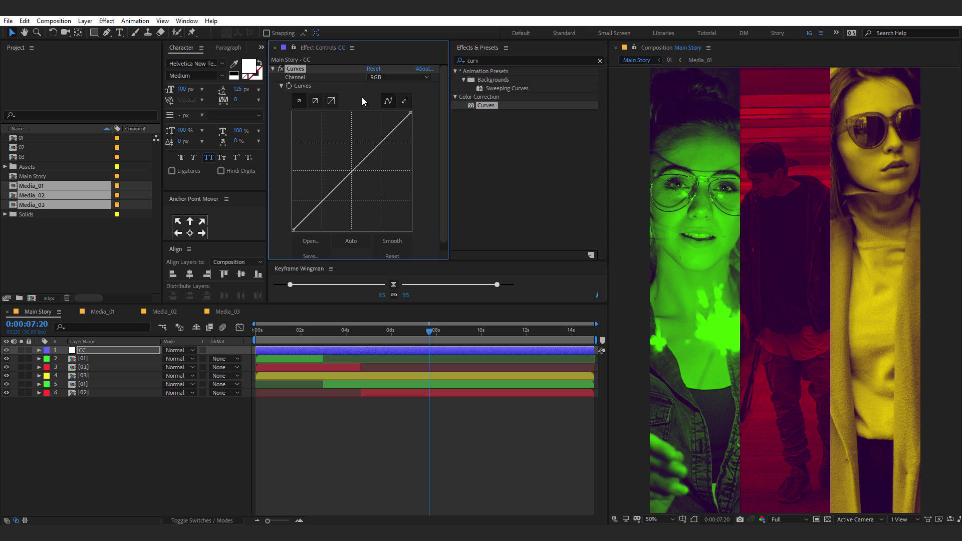
mouse_move(322, 200)
left_mouse_down()
mouse_move(315, 190)
mouse_move(323, 203)
left_mouse_up()
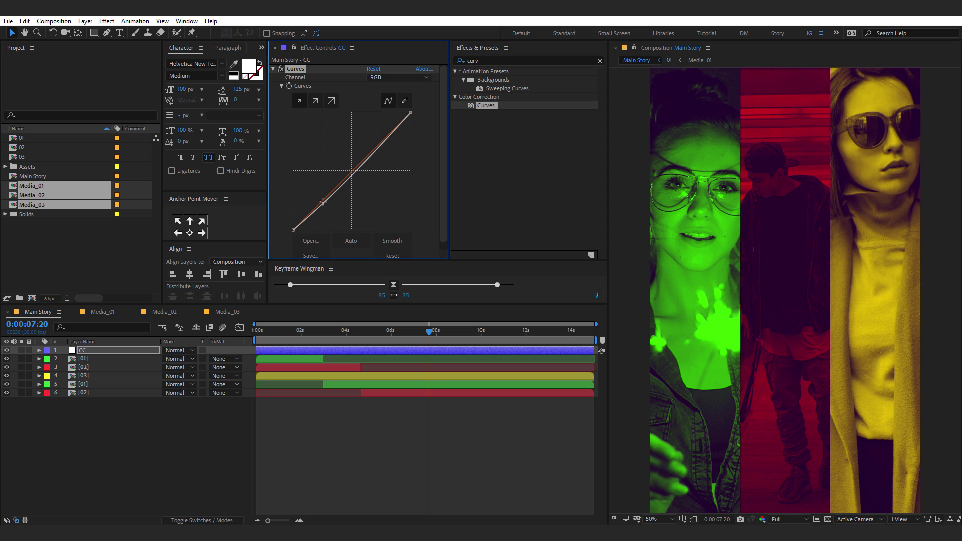
left_click_drag(384, 145, 380, 139)
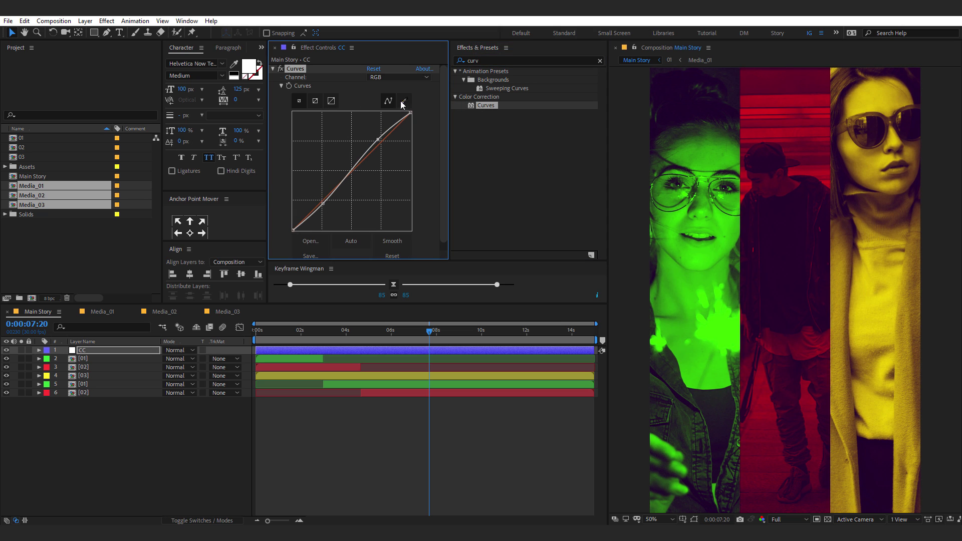
Step: Raise the black point of the Blue channel curve slightly on the CC layer, and clear the layer selection
left_click(391, 78)
left_click(390, 121)
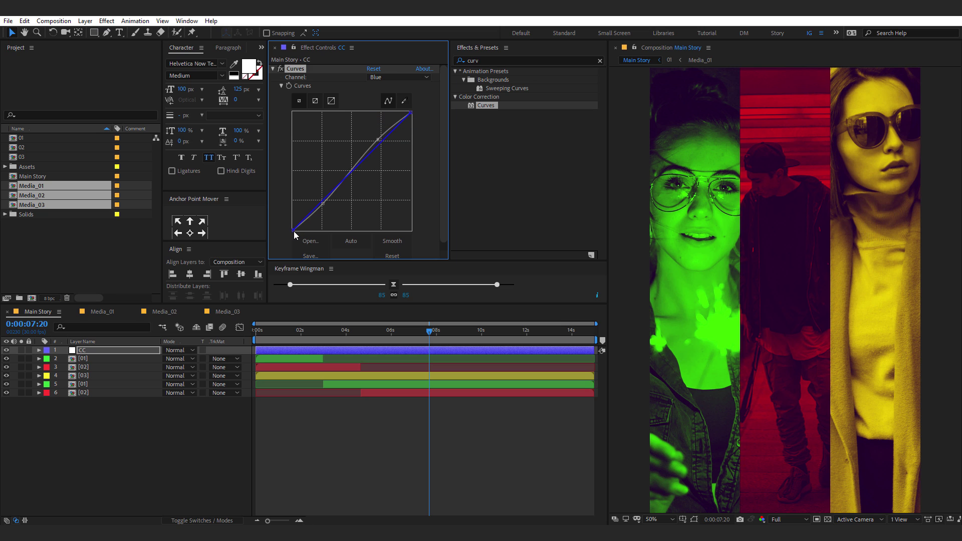
left_click_drag(294, 231, 291, 222)
left_click(193, 419)
scroll(702, 307, "down", 2)
scroll(701, 307, "up", 2)
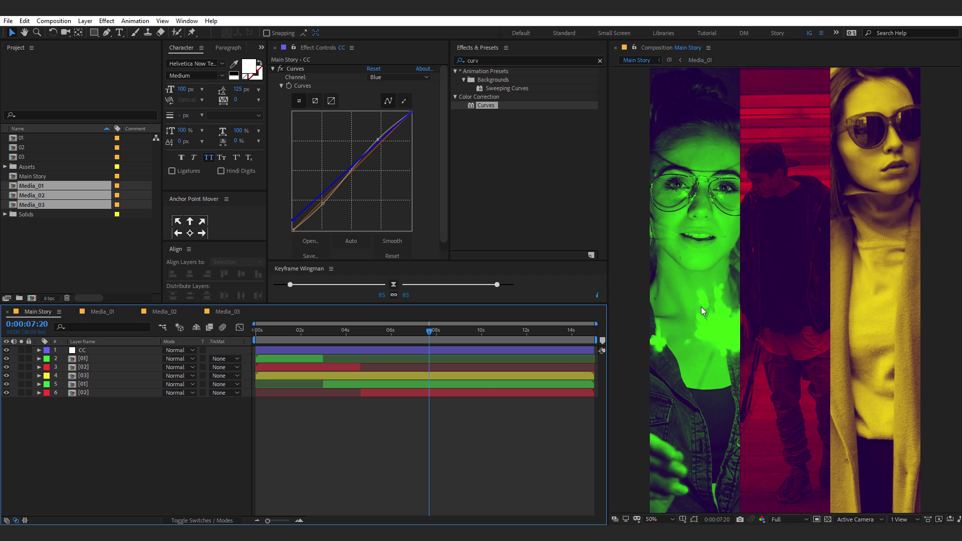
Step: Set the Main Story preview resolution to Auto and scrub from the start to 0:00:08:19
scroll(702, 307, "down", 2)
left_click_drag(305, 330, 232, 338)
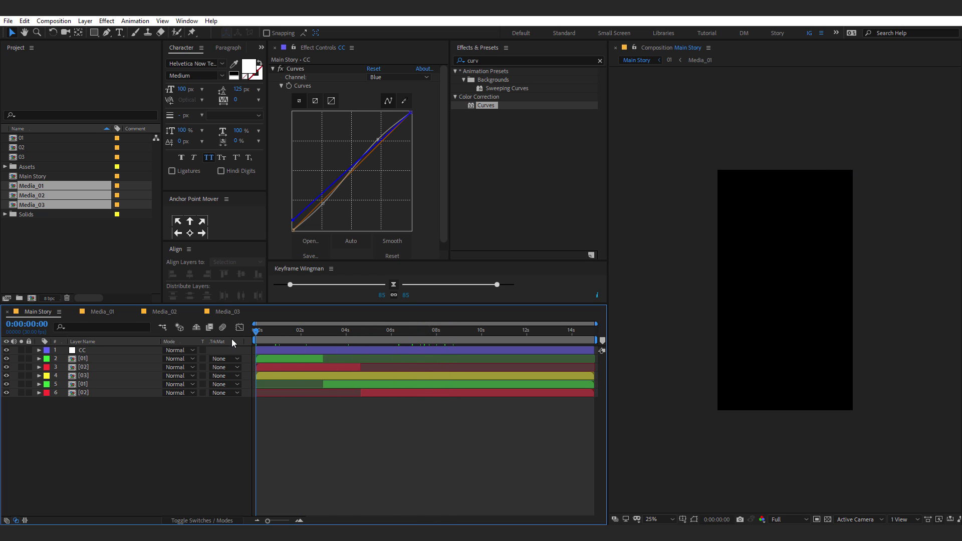
left_click(779, 516)
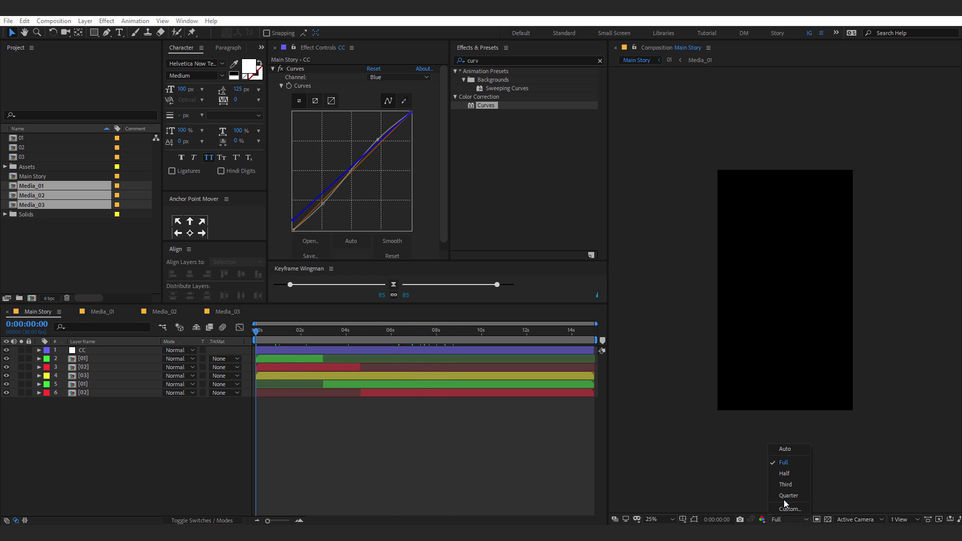
left_click(787, 450)
left_click_drag(357, 326, 451, 341)
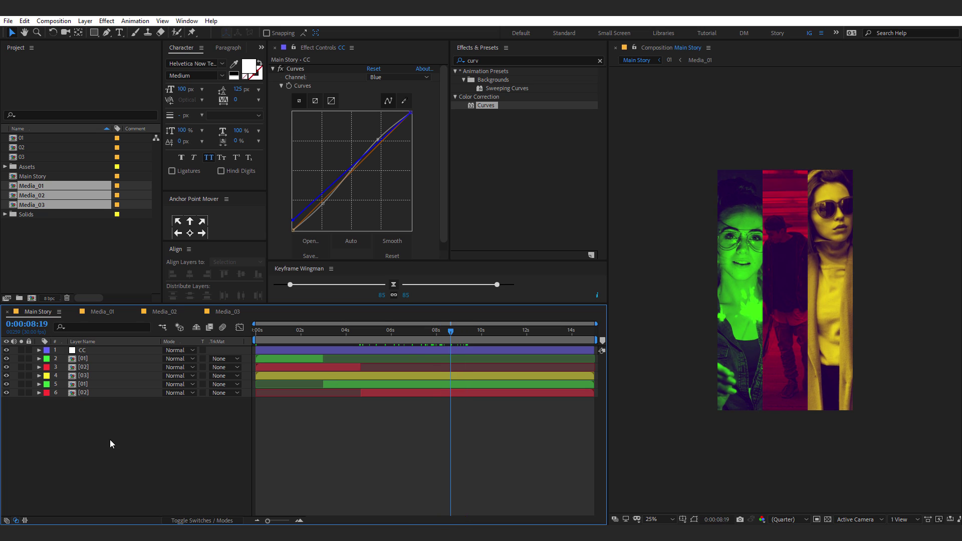
Step: Add a STREET text layer over the lower part of the photos and centre it horizontally in the composition
left_click(119, 32)
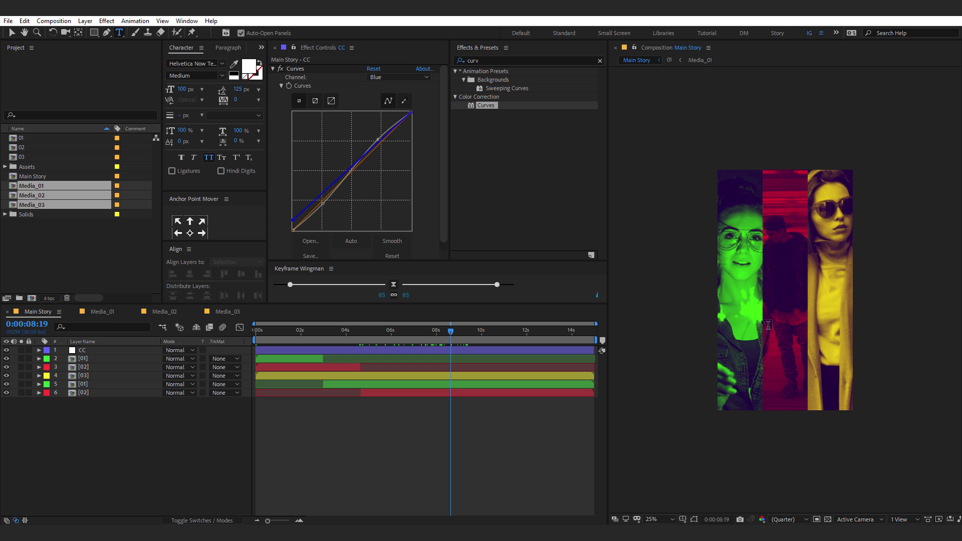
key("period")
key("period")
left_click(743, 369)
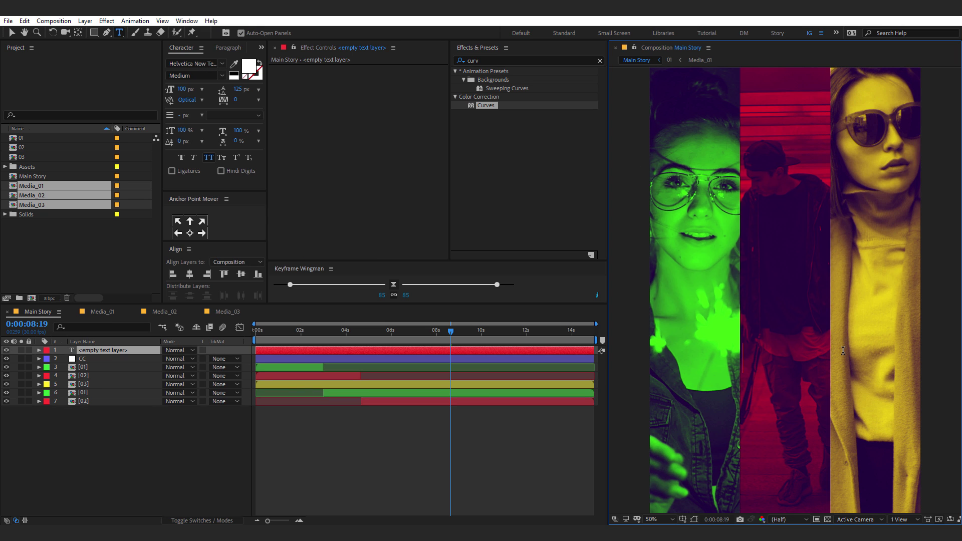
type("STREET")
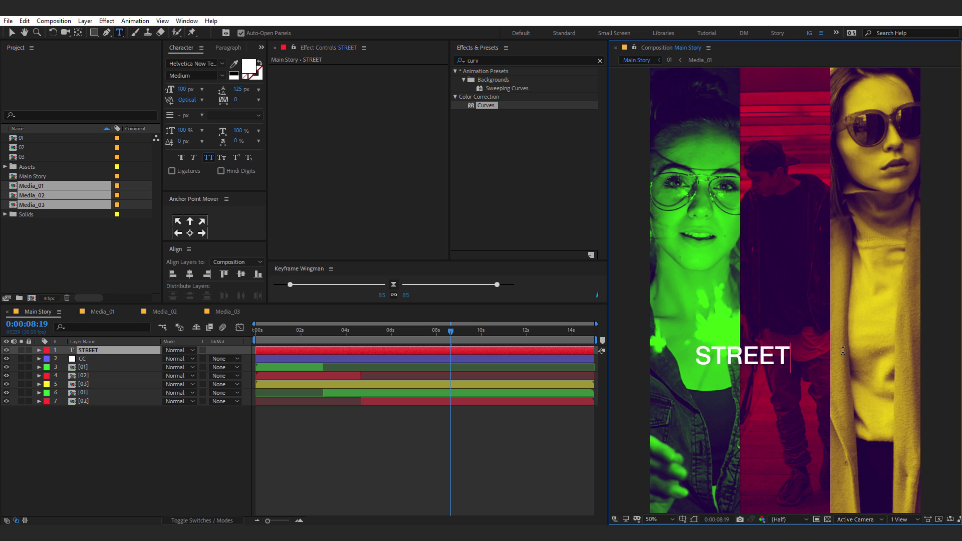
left_click(11, 33)
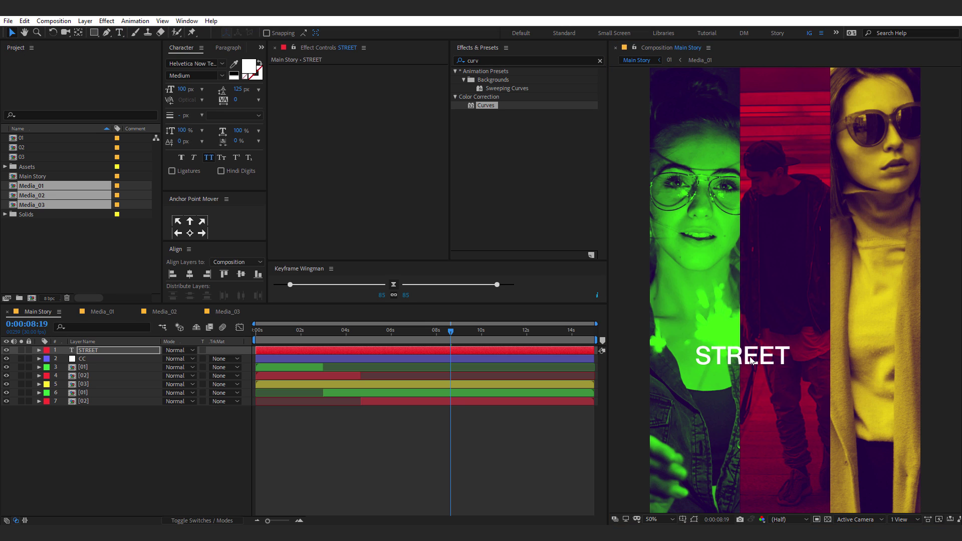
left_click_drag(801, 379, 800, 380)
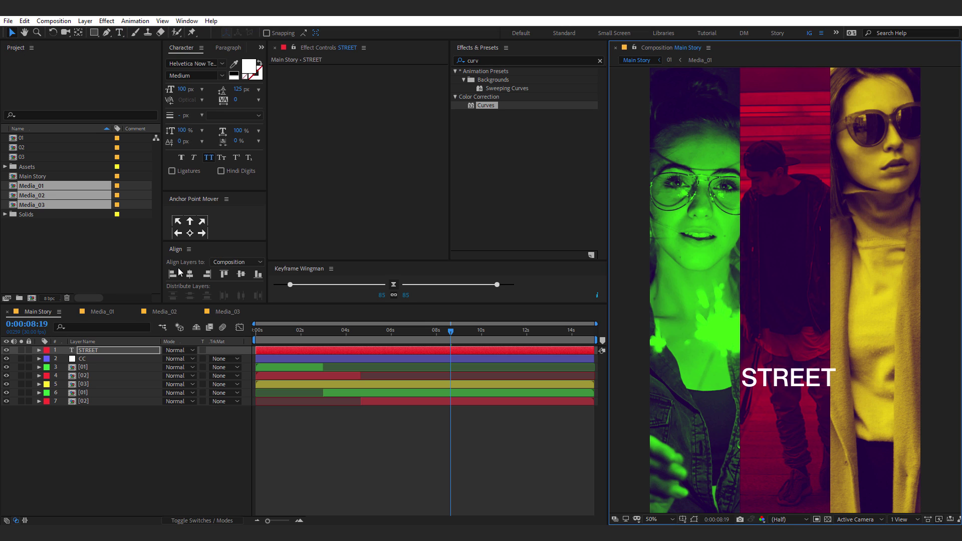
left_click(192, 276)
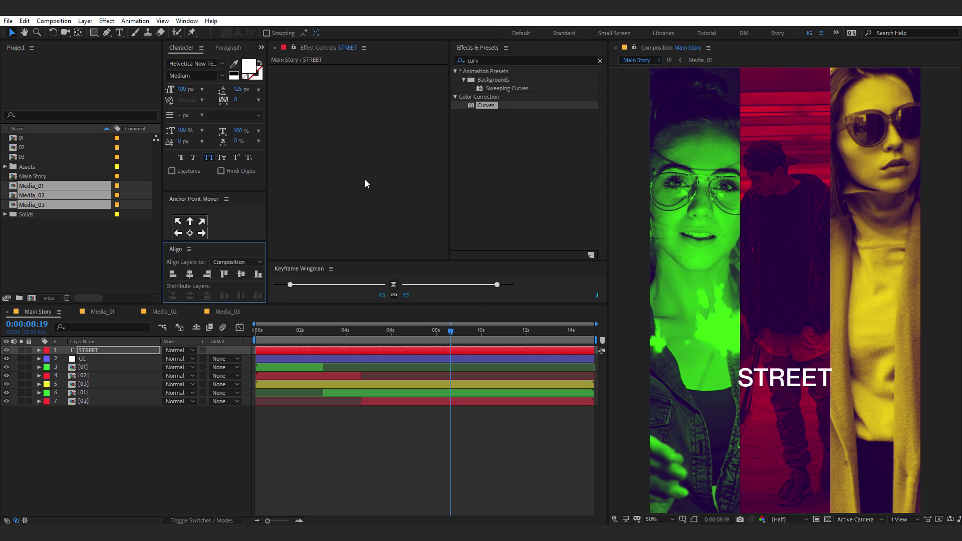
Step: Duplicate the STREET text layer, change the copy's text to STYLE, and place it directly below STREET
left_click(92, 354)
key("ctrl+d")
double_click(99, 355)
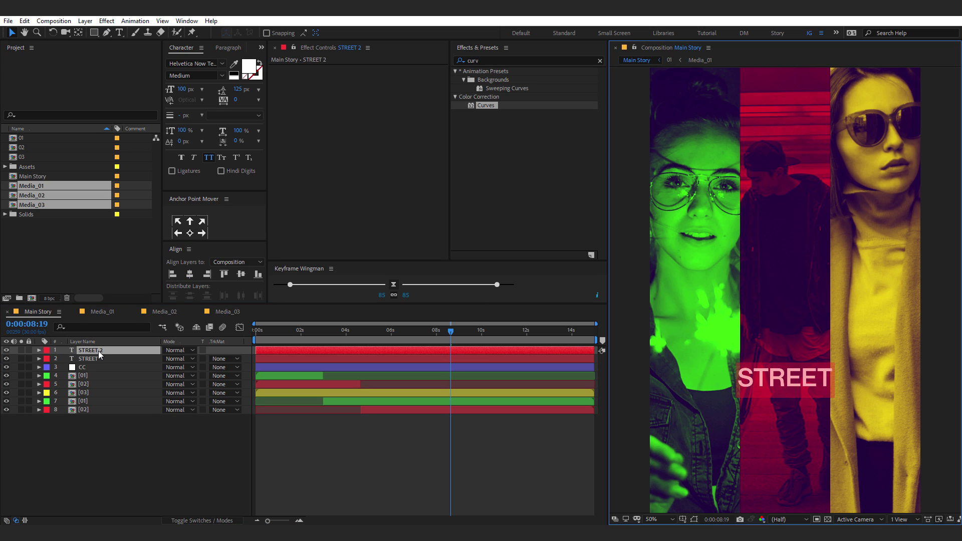
type("STYLE")
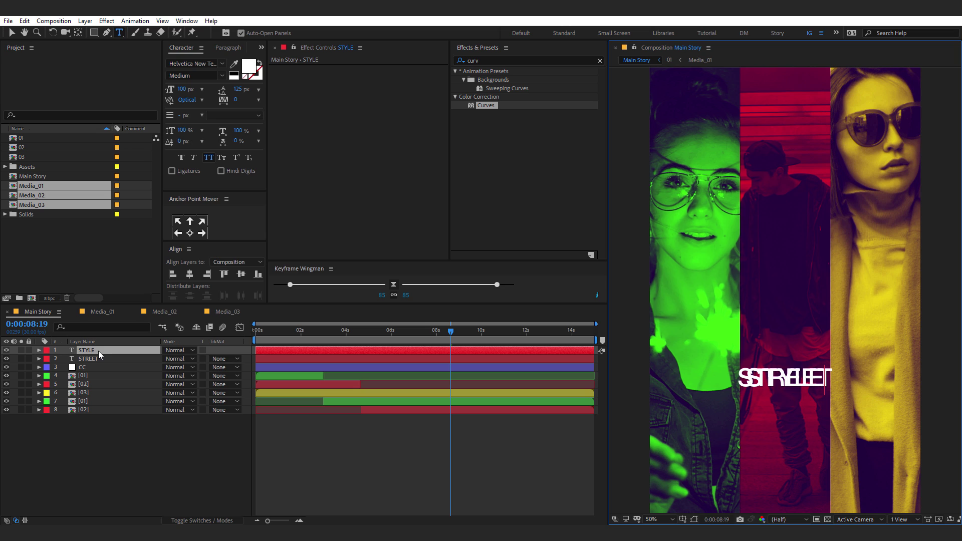
left_click(11, 33)
left_click_drag(785, 385, 785, 412)
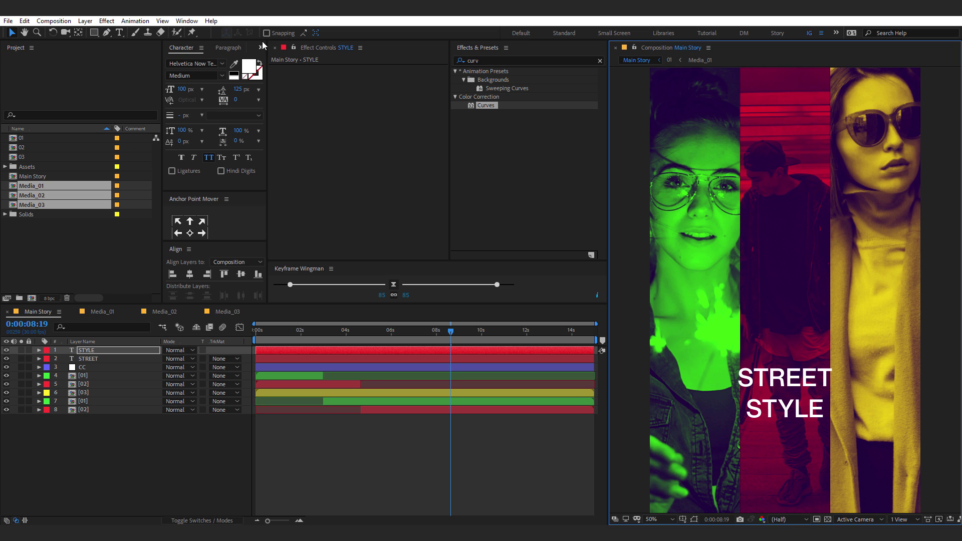
Step: Set the STYLE text to the Helvetica Now Black weight at 200 px and move it down clear of STREET
left_click(222, 64)
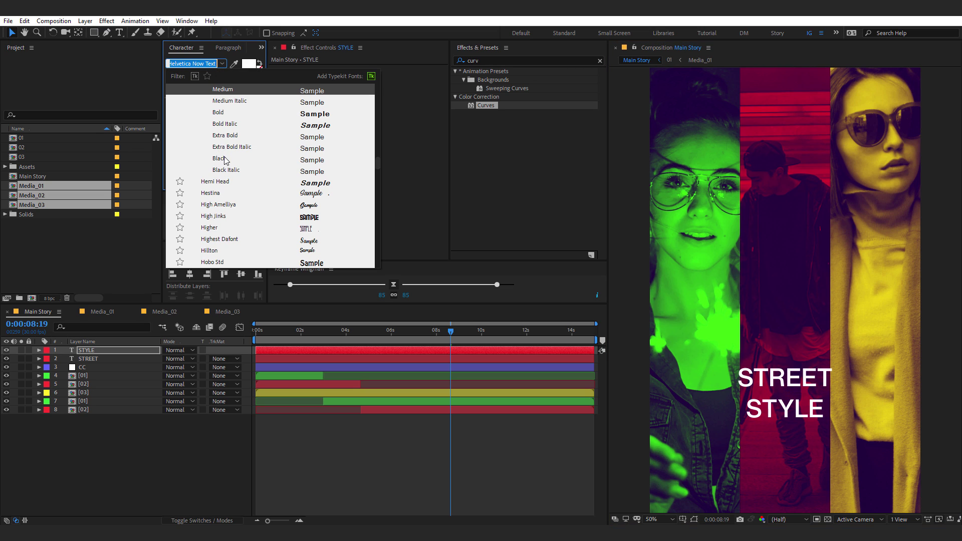
left_click(220, 158)
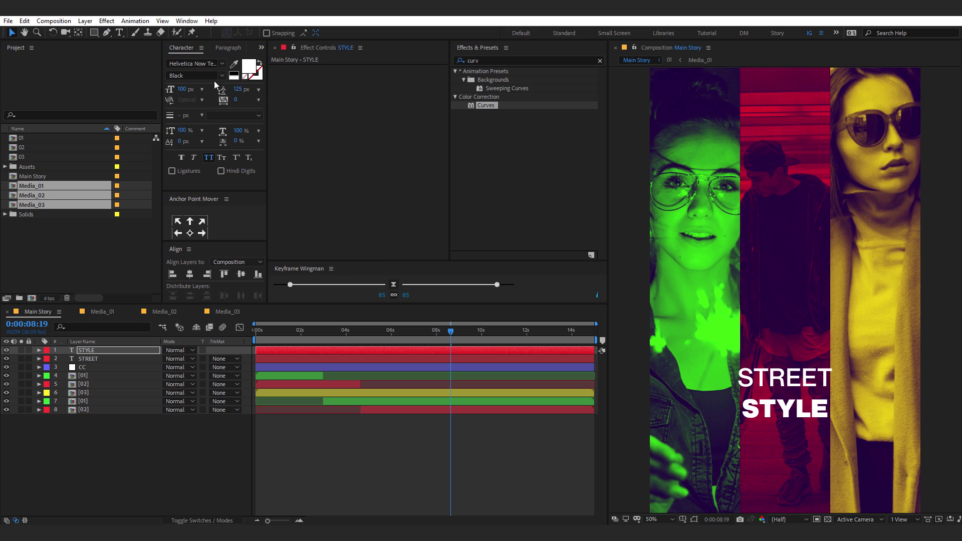
left_click(182, 90)
type("200")
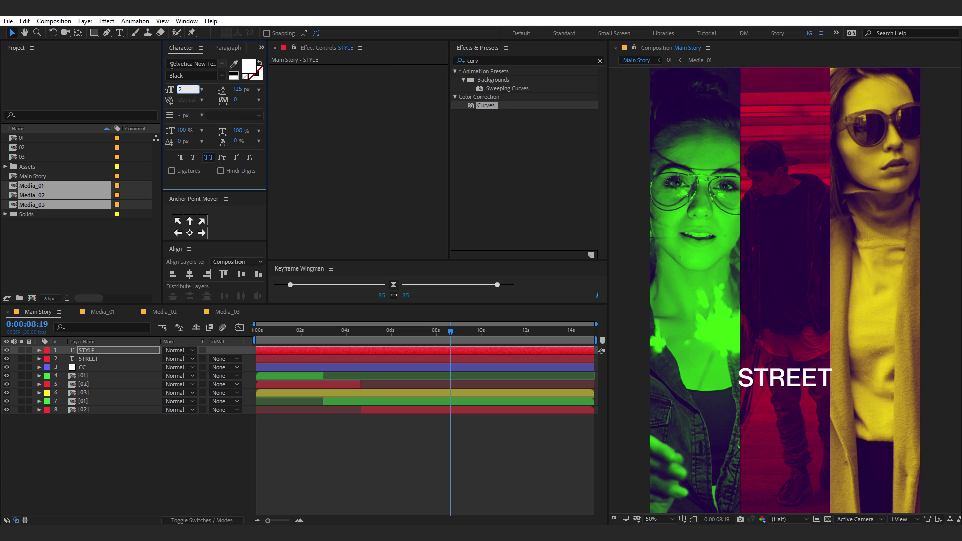
key("Return")
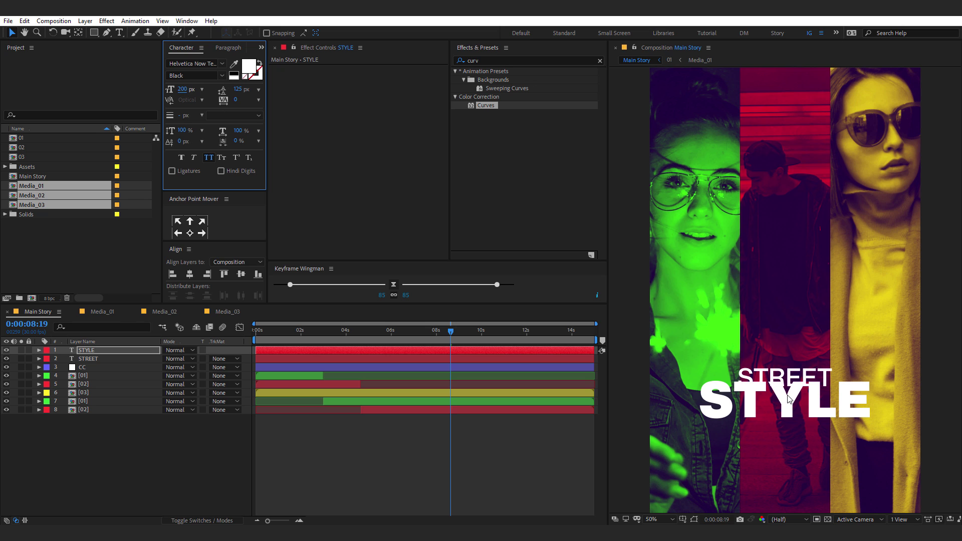
left_click_drag(788, 399, 786, 410)
scroll(793, 350, "down", 1)
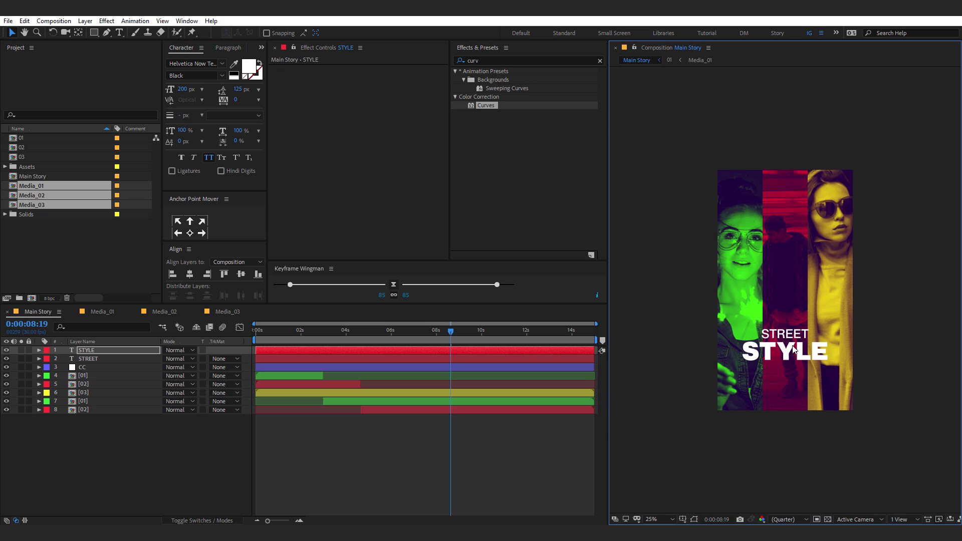
scroll(794, 350, "up", 1)
left_click(225, 477)
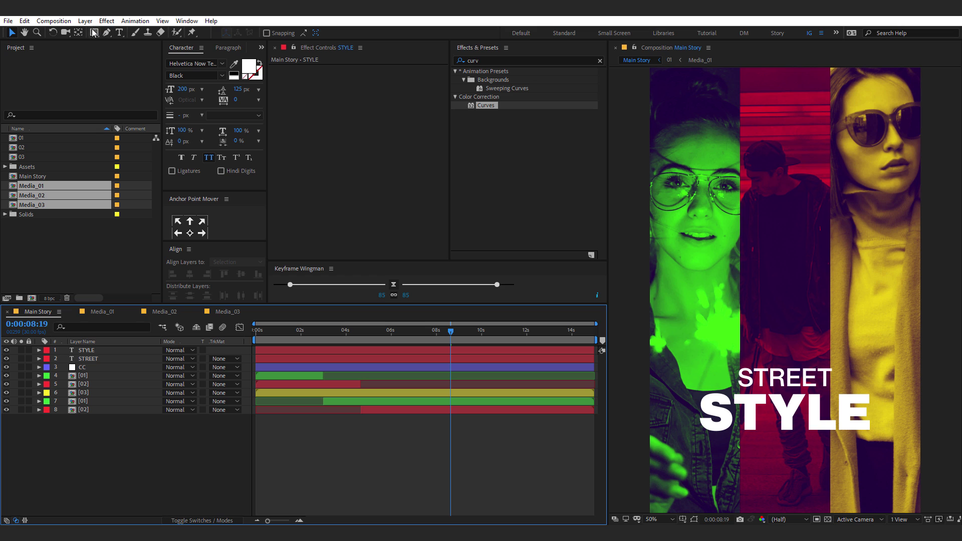
Step: Draw a near-black filled rectangle over the STREET text and move its shape layer directly beneath the STREET layer
left_click(93, 33)
left_click(268, 34)
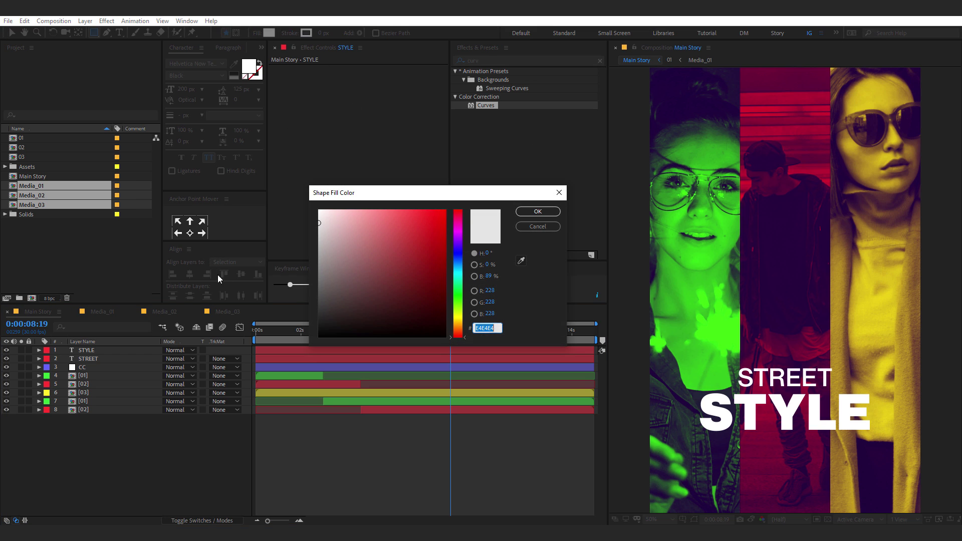
left_click_drag(351, 329, 287, 328)
left_click(535, 211)
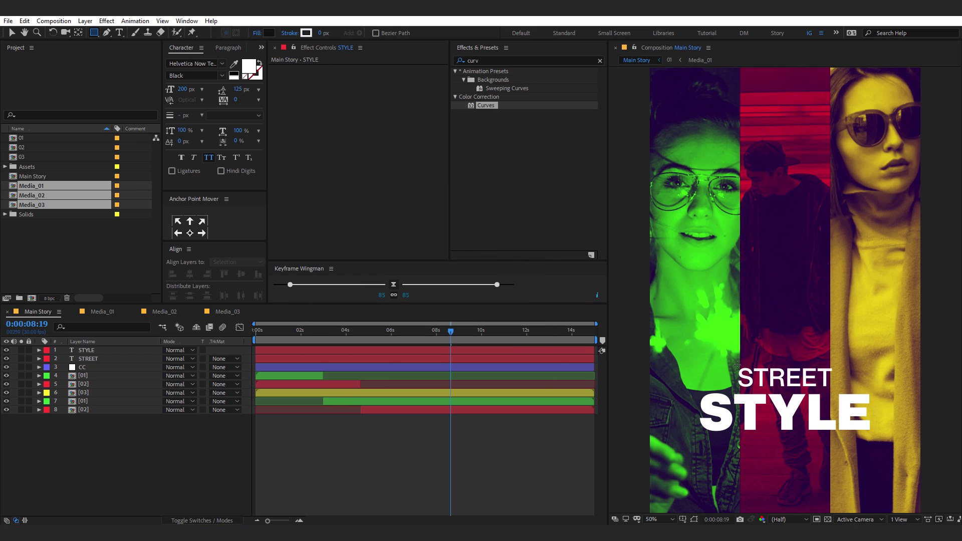
left_click_drag(730, 362, 840, 396)
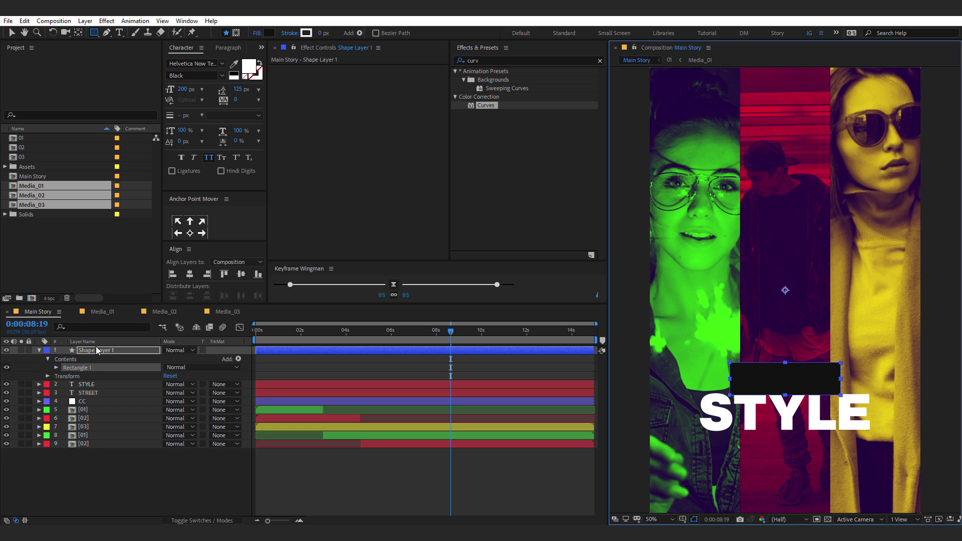
left_click_drag(97, 351, 97, 401)
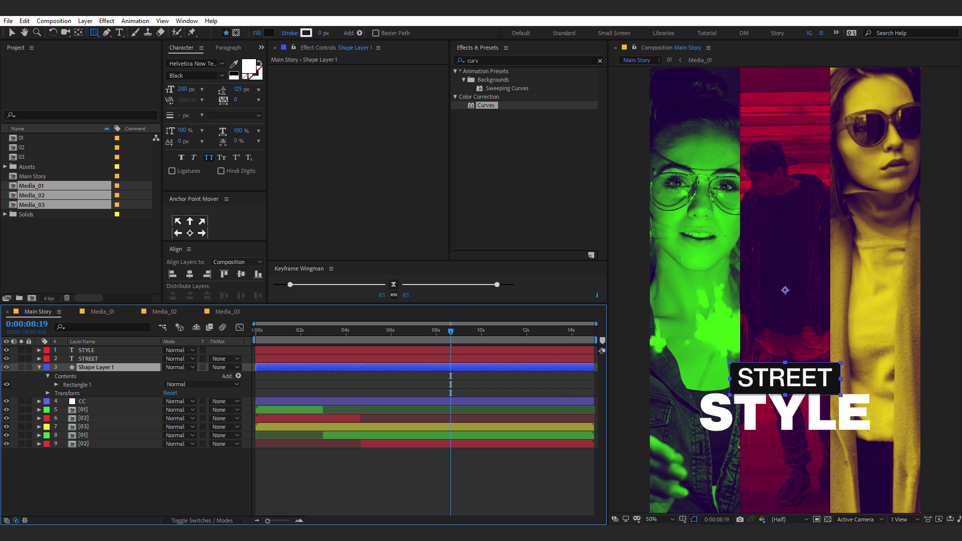
Step: Move the STYLE text down clear of the dark box behind STREET
left_click(12, 32)
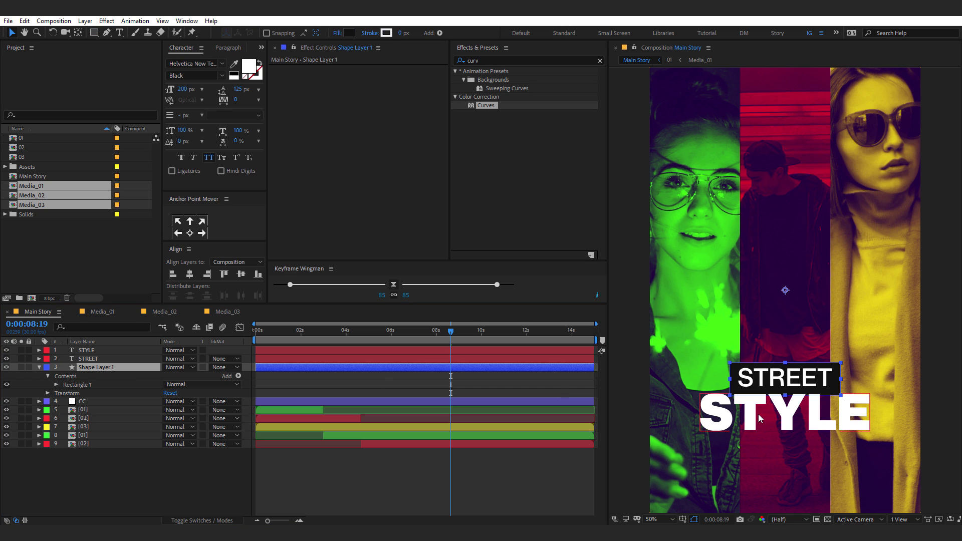
left_click_drag(760, 418, 759, 441)
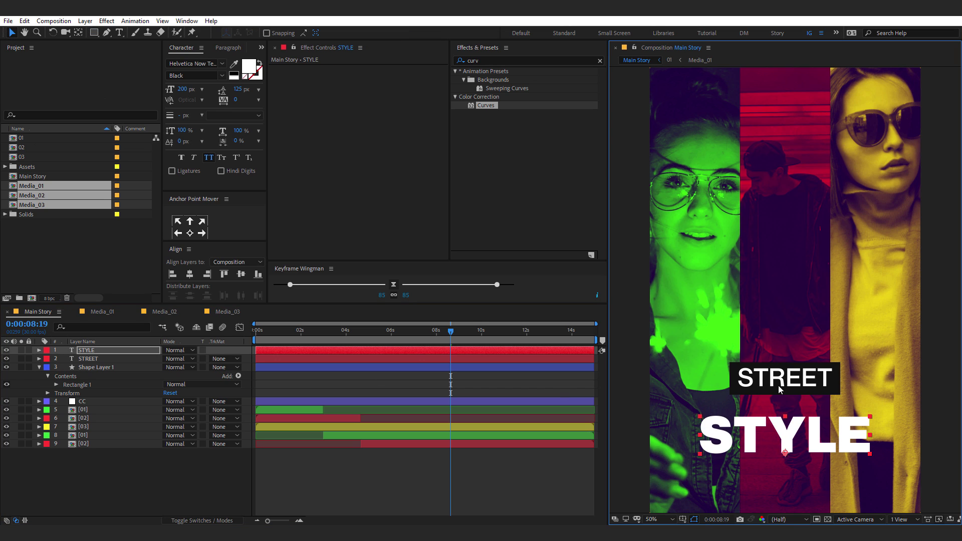
Step: Align the STREET text and its box vertically with each other and centre both layers' anchor points
left_click(96, 359)
left_click(95, 368, "ctrl")
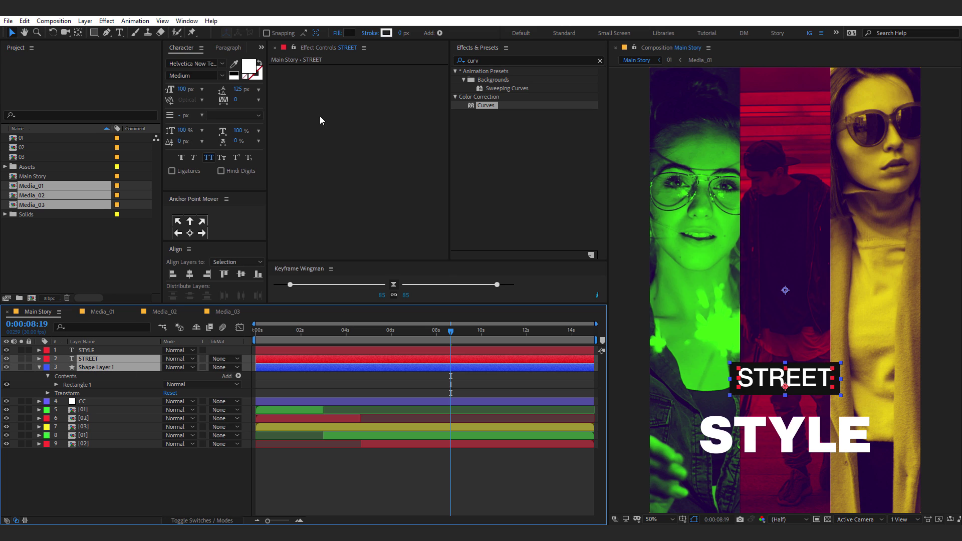
left_click(241, 274)
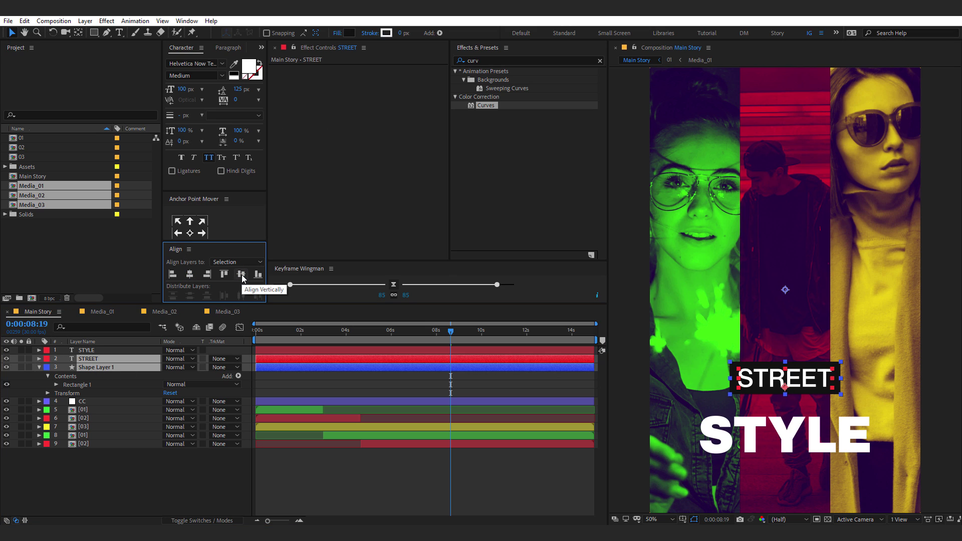
left_click(190, 233)
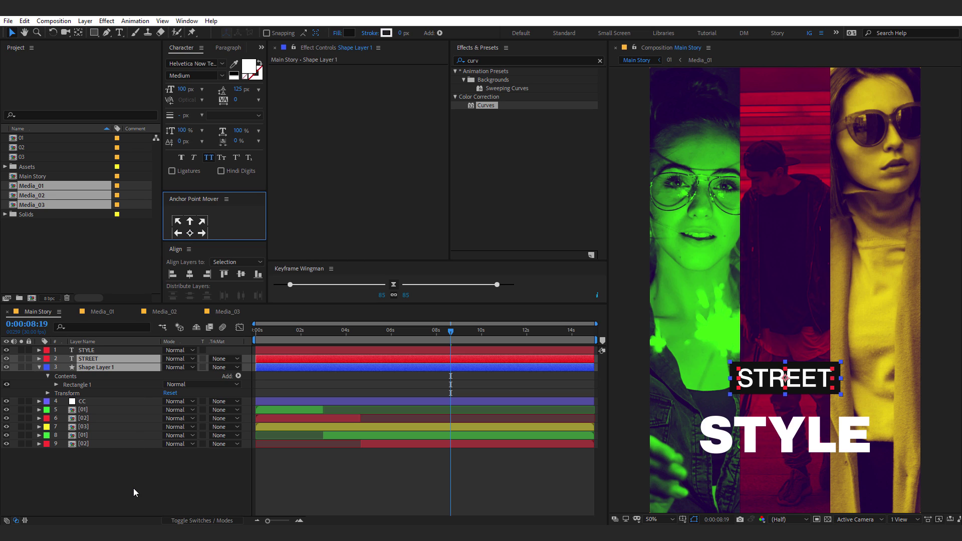
left_click(116, 496)
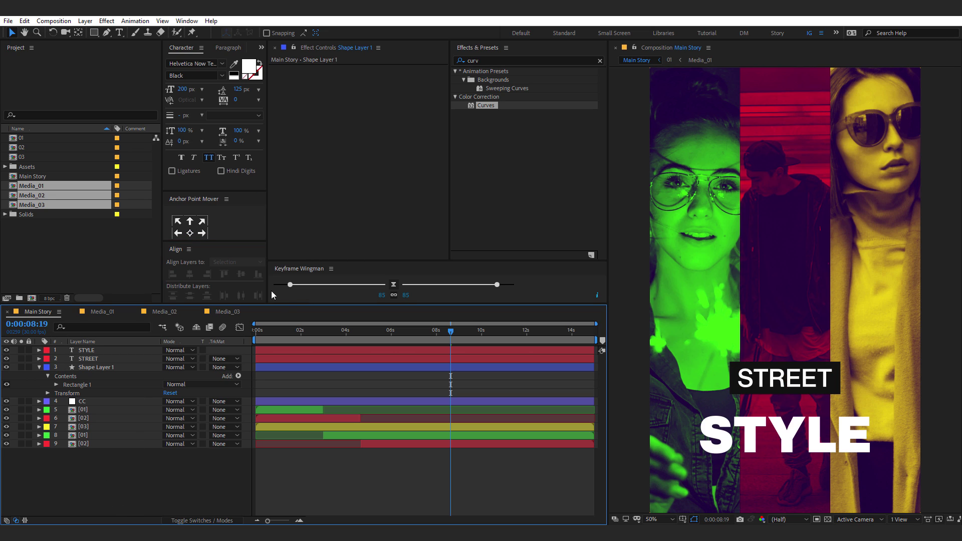
Step: Rename the shape layer Box_01 and hide the STYLE layer
left_click(82, 368)
key("Return")
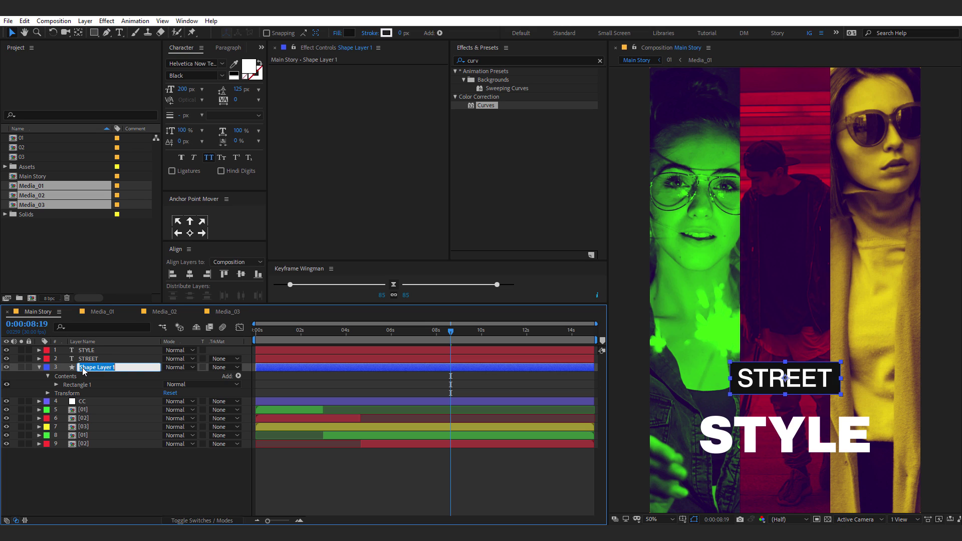
type("Box_01")
key("Return")
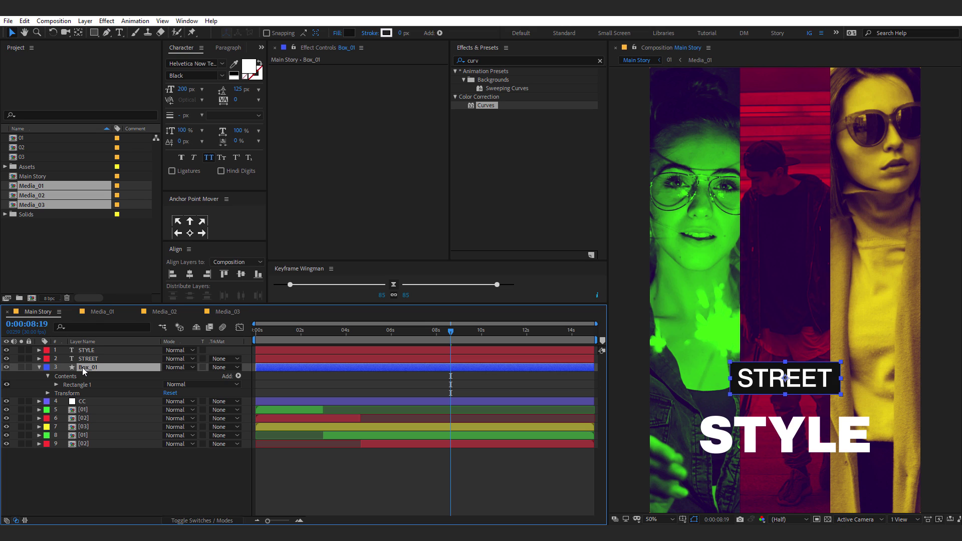
left_click(38, 367)
left_click(7, 350)
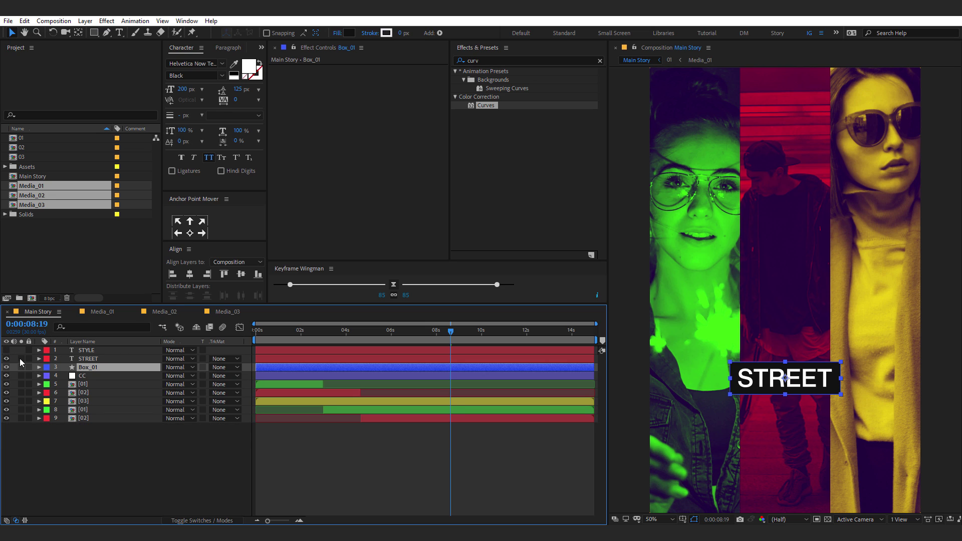
Step: Apply the Set Matte effect to the STREET layer and take the matte from Box_01
left_click(94, 360)
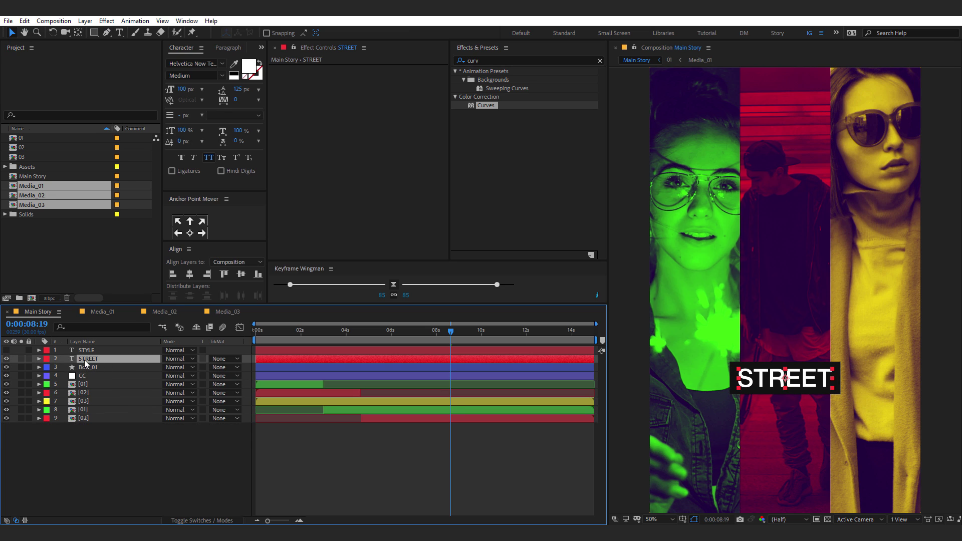
left_click(481, 60)
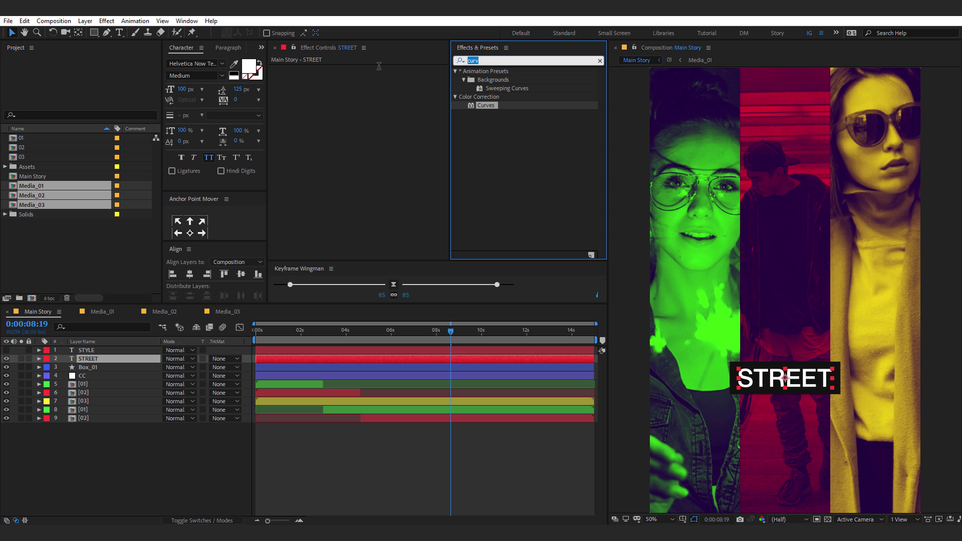
type("set")
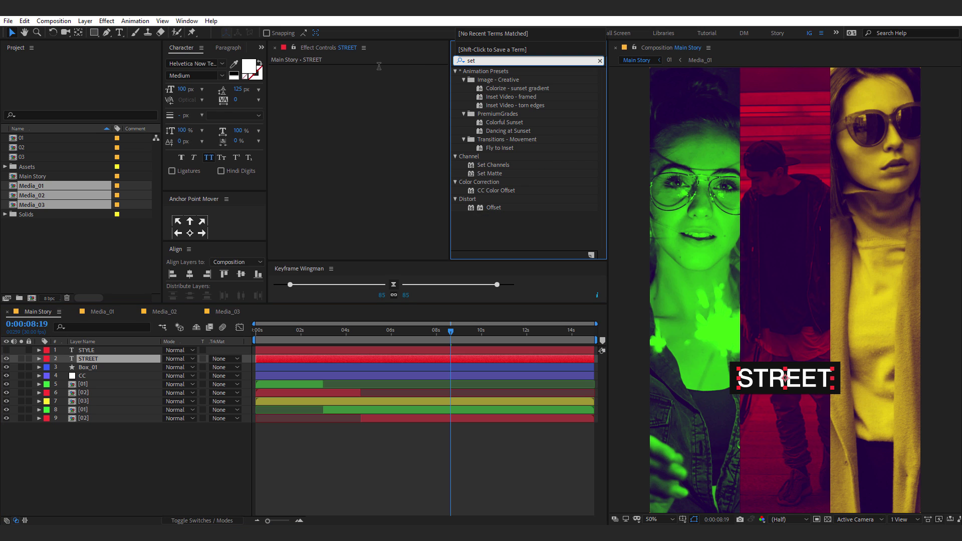
double_click(490, 174)
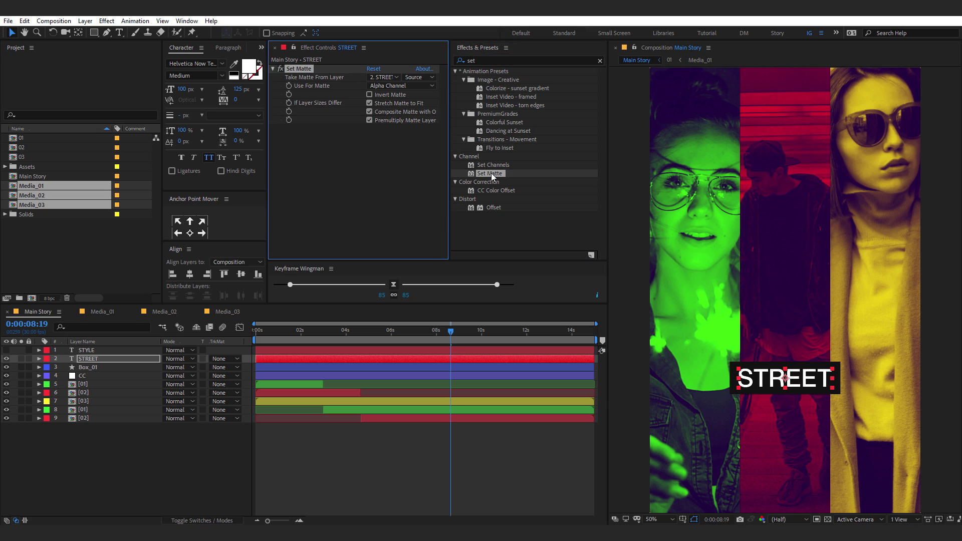
left_click(383, 78)
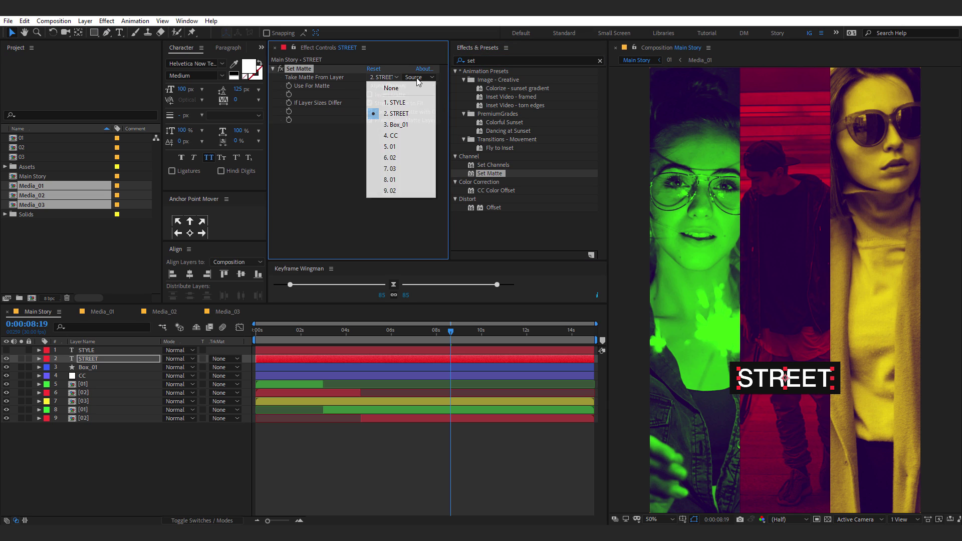
left_click(396, 126)
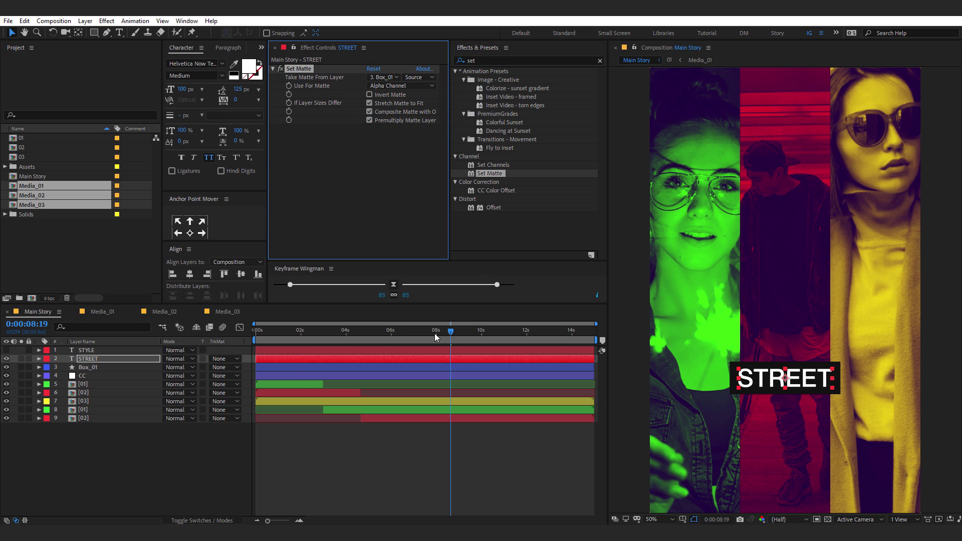
Step: Keyframe Box_01's Scale with unlinked dimensions from 100, 0% at 0:00:06:10 to 100, 100% at 0:00:08:00
left_click(388, 331)
mouse_move(393, 332)
left_mouse_down()
mouse_move(410, 333)
mouse_move(398, 337)
left_mouse_up()
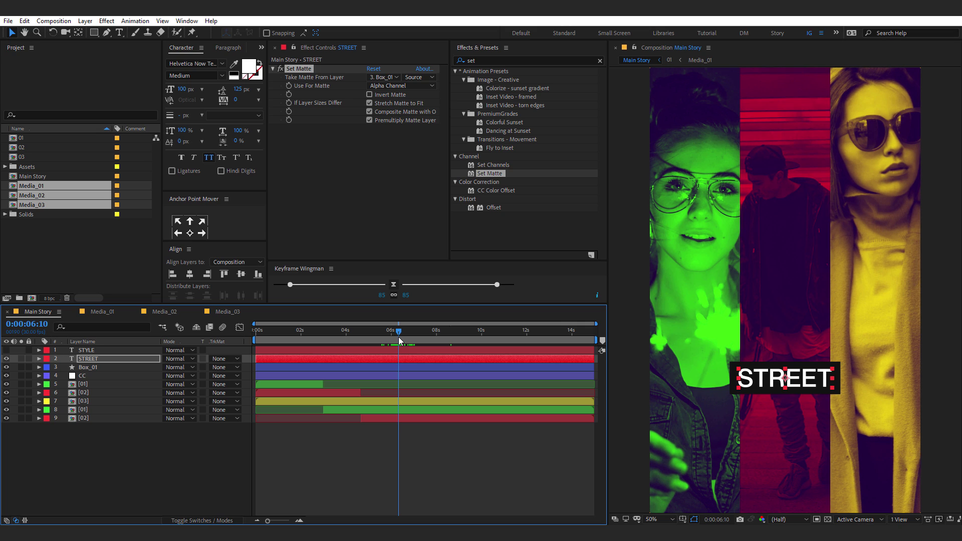
left_click(146, 485)
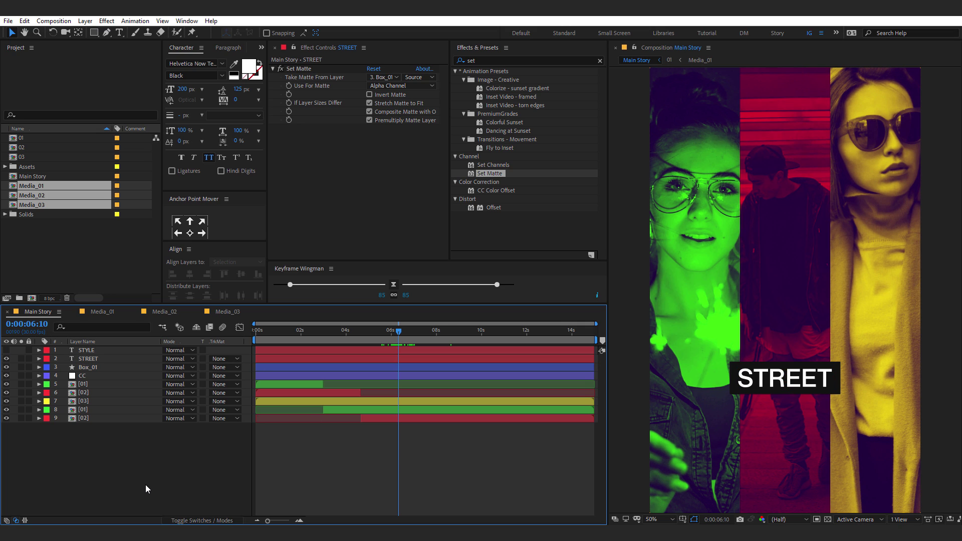
left_click(88, 367)
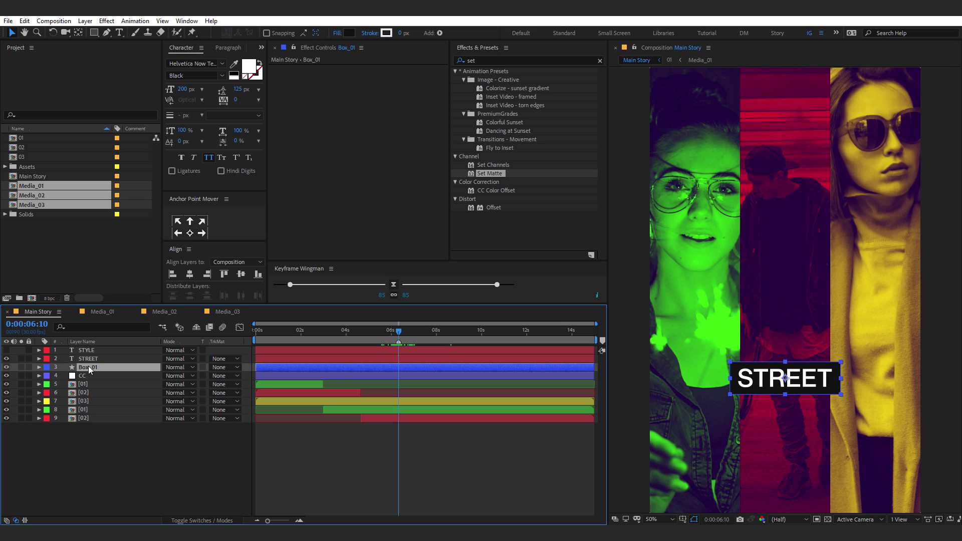
key("s")
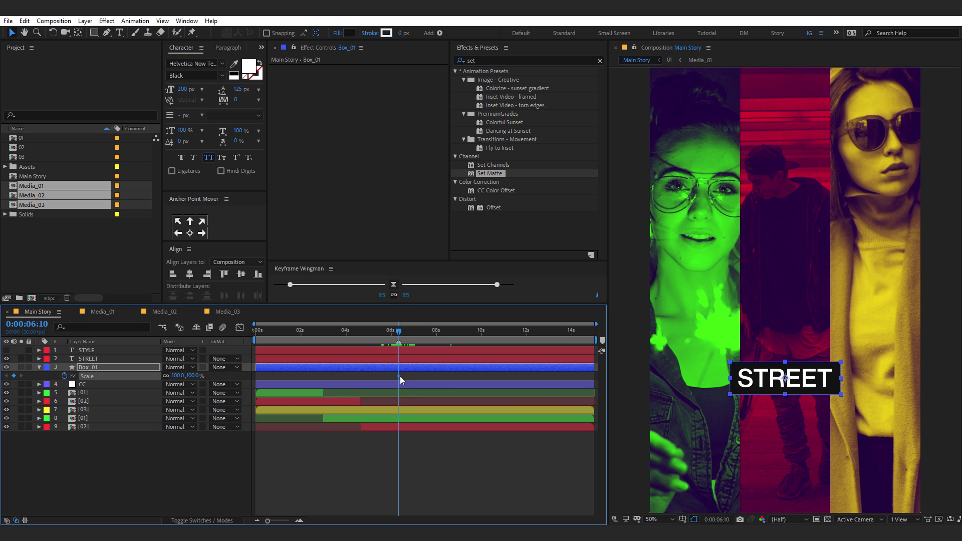
left_click_drag(399, 376, 439, 380)
left_click_drag(179, 378, 190, 376)
left_click(193, 375)
key("Return")
key("k")
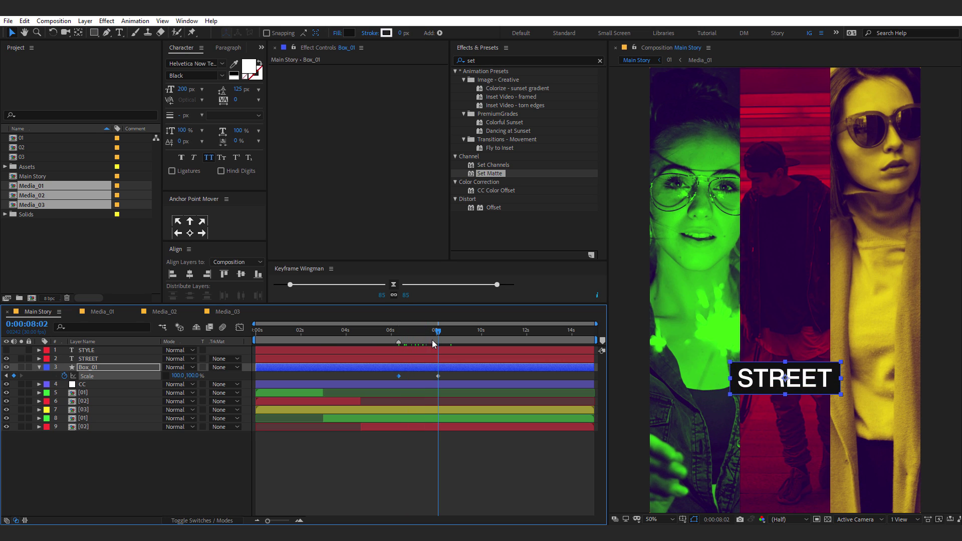
key("Page_Up")
key("Page_Up")
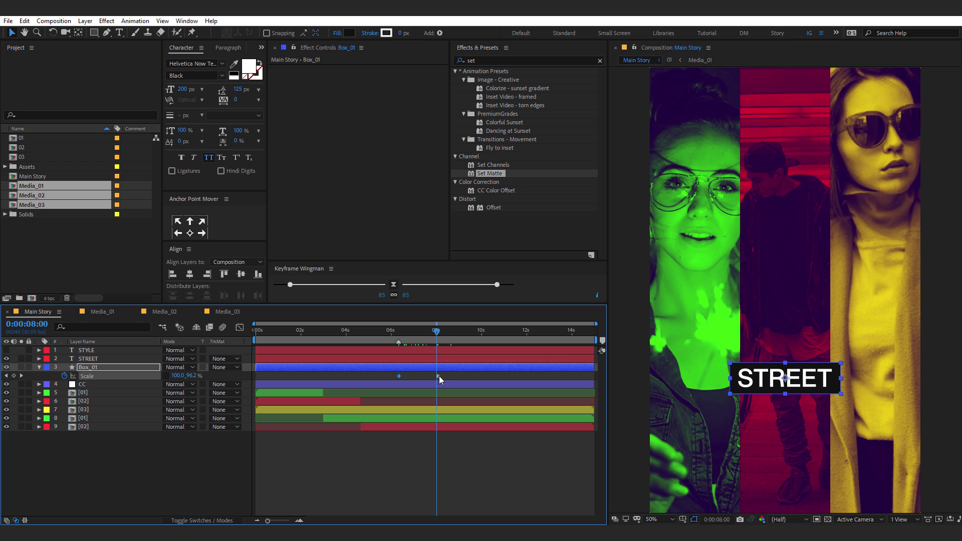
left_click_drag(439, 376, 442, 380)
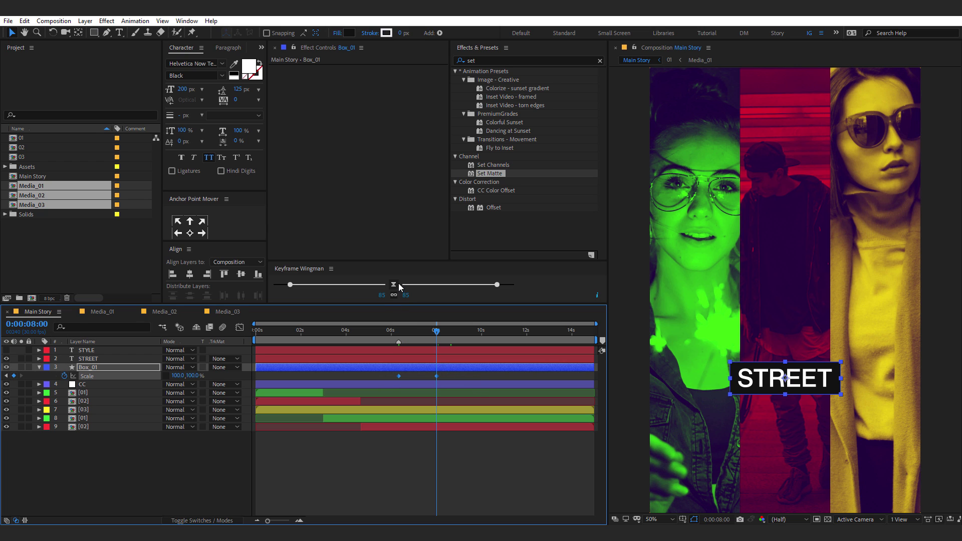
Step: Ease Box_01's Scale keyframes with Keyframe Wingman and preview the box opening
left_click(395, 285)
left_click(399, 331)
key("space")
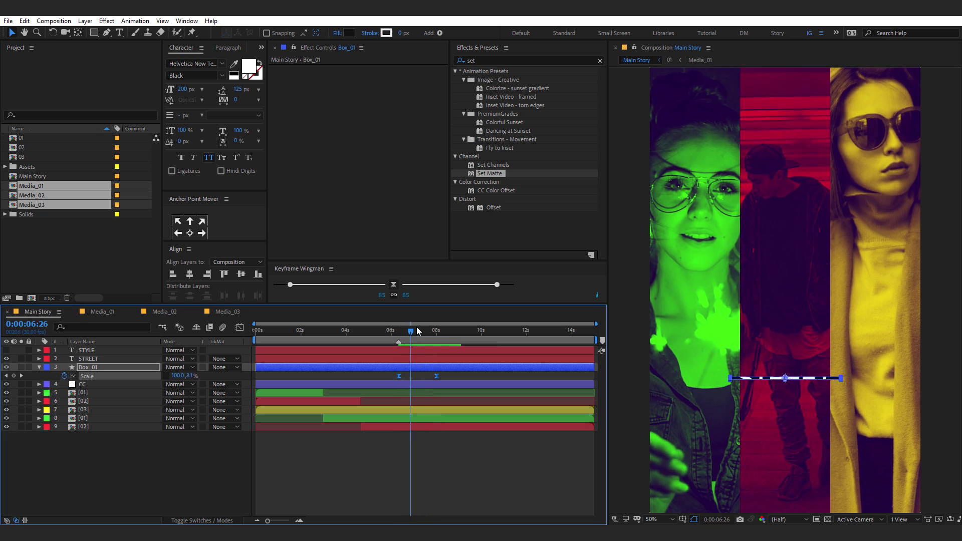
key("space")
Step: Move Box_01's ending Scale keyframe to 0:00:07:15 and preview the faster opening
scroll(420, 353, "up", 2)
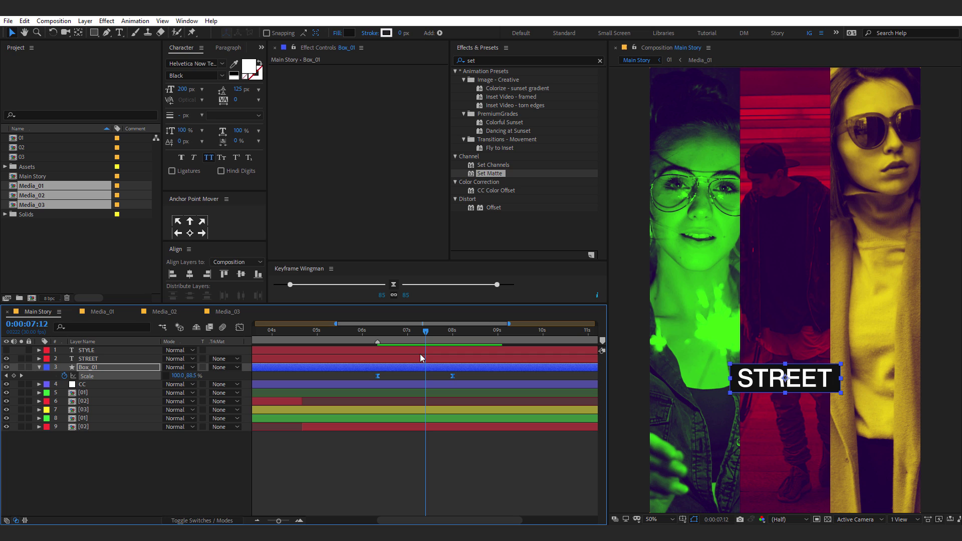
left_click(446, 375)
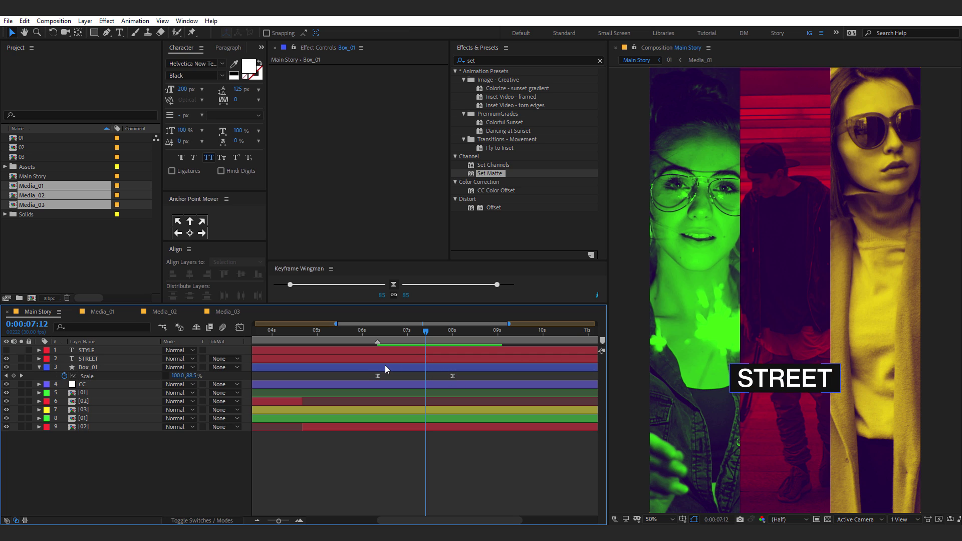
left_click(429, 333)
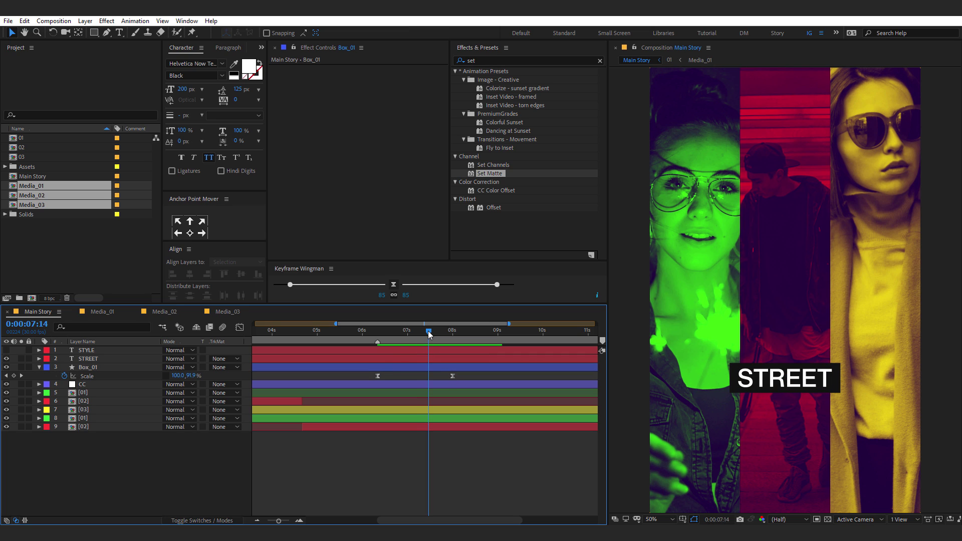
left_click(430, 334)
left_click_drag(452, 375, 430, 376)
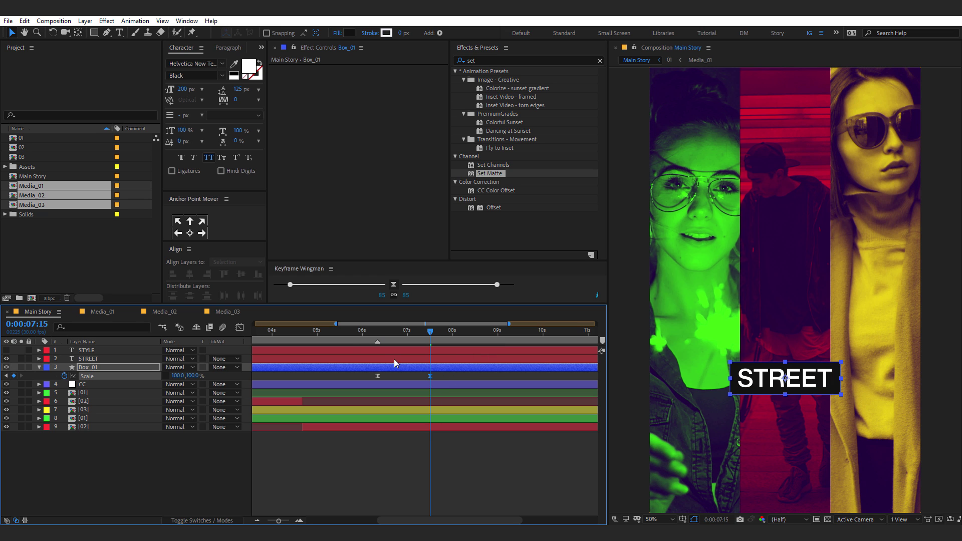
left_click(371, 332)
key("space")
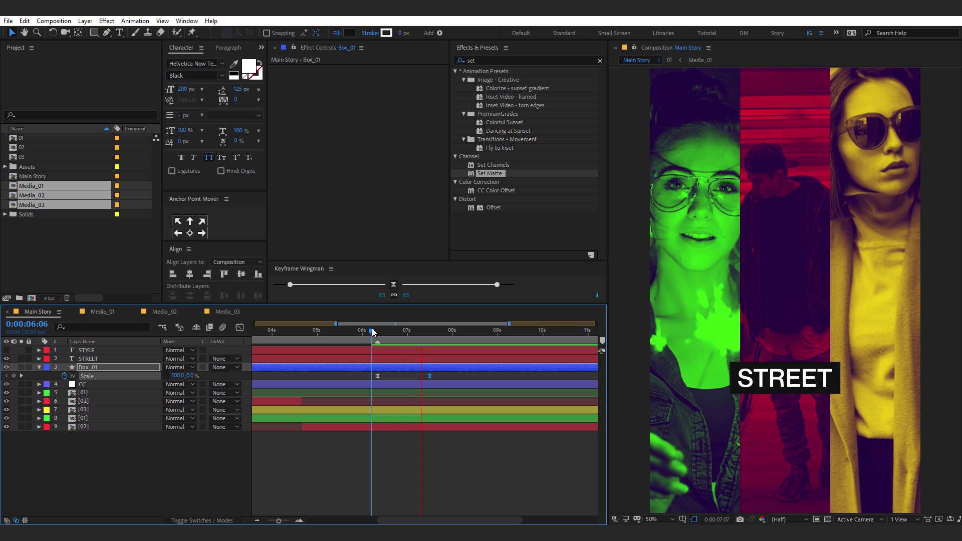
key("space")
Step: Keyframe the STREET layer's Position from 539.5, 1358.8 at 0:00:06:10 to 539.5, 1310.8 at 0:00:07:15
left_click(93, 359)
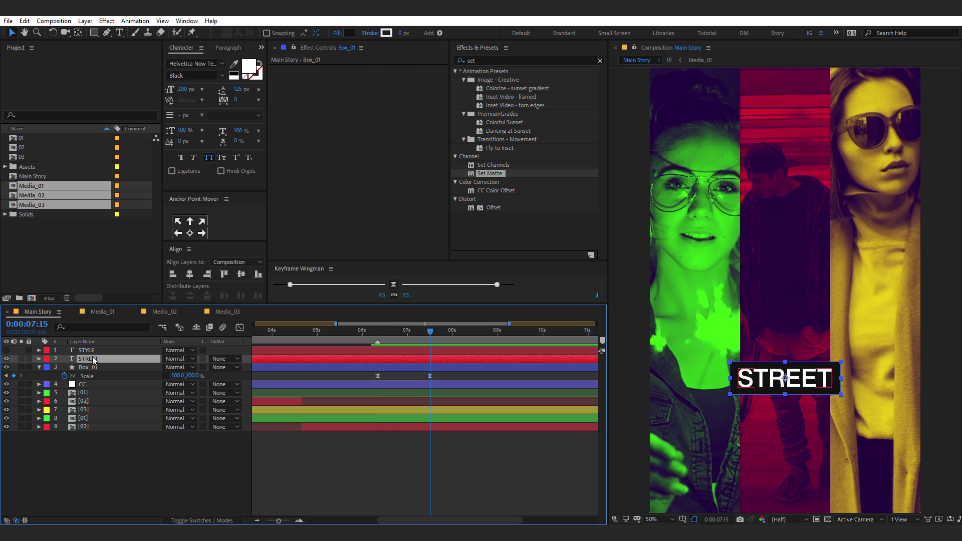
key("p")
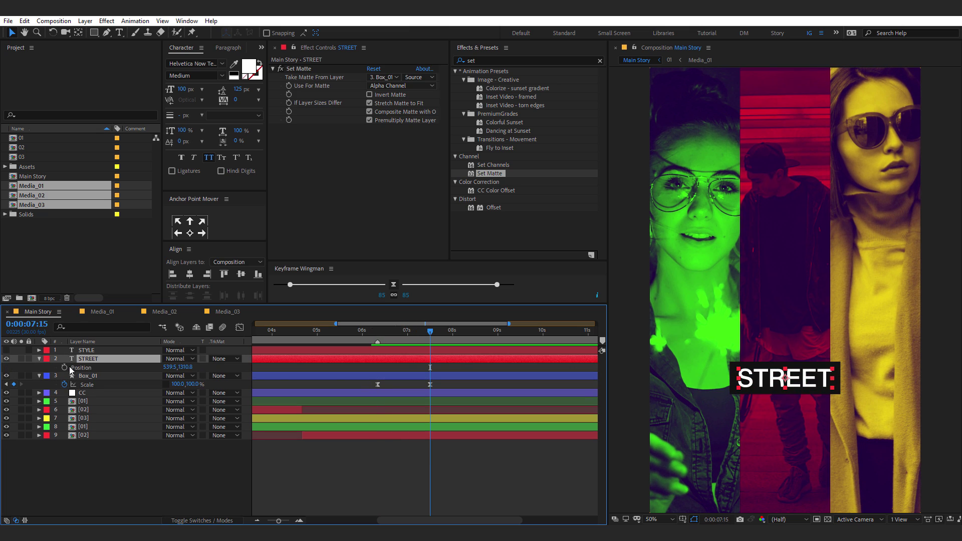
left_click(64, 368)
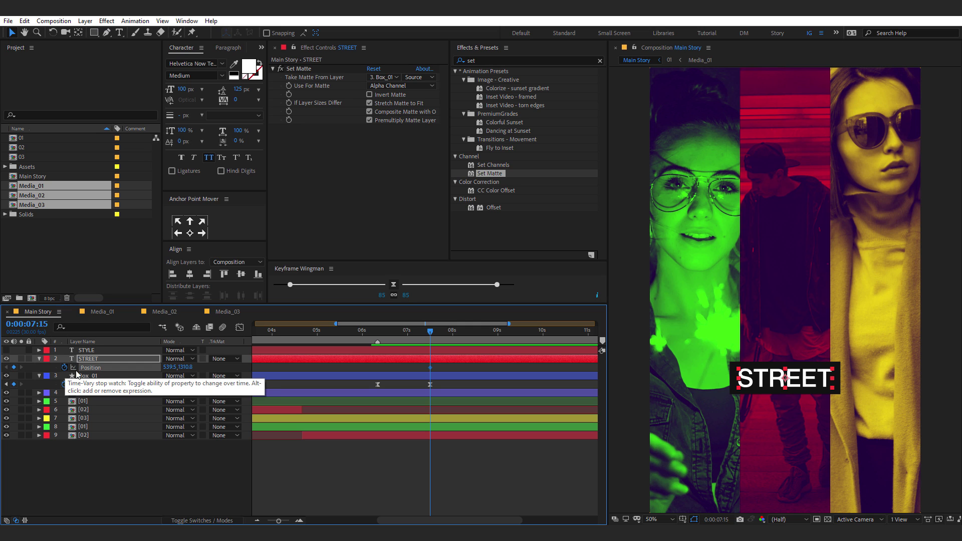
key("j")
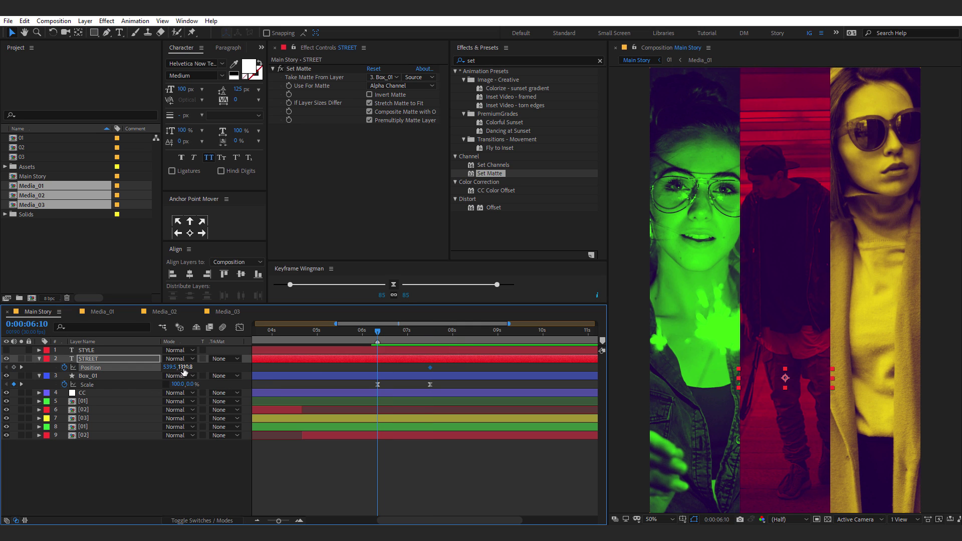
left_click_drag(186, 367, 211, 367)
Step: Apply Easy Ease to STREET's Position keyframes together with Box_01's Scale keyframes, and preview the title sliding up inside the box
left_click_drag(365, 362, 445, 395)
key("F9")
key("space")
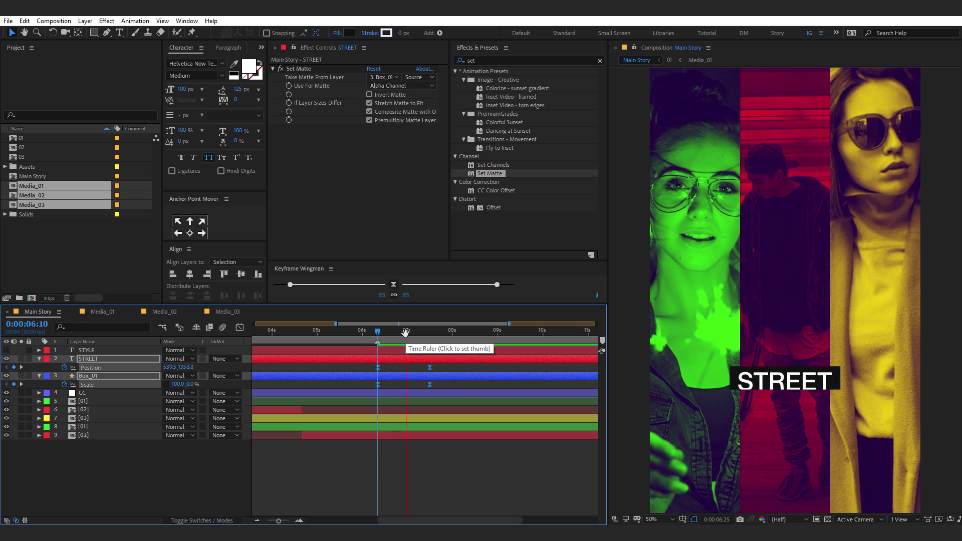
left_click(379, 332)
left_click_drag(380, 331, 455, 332)
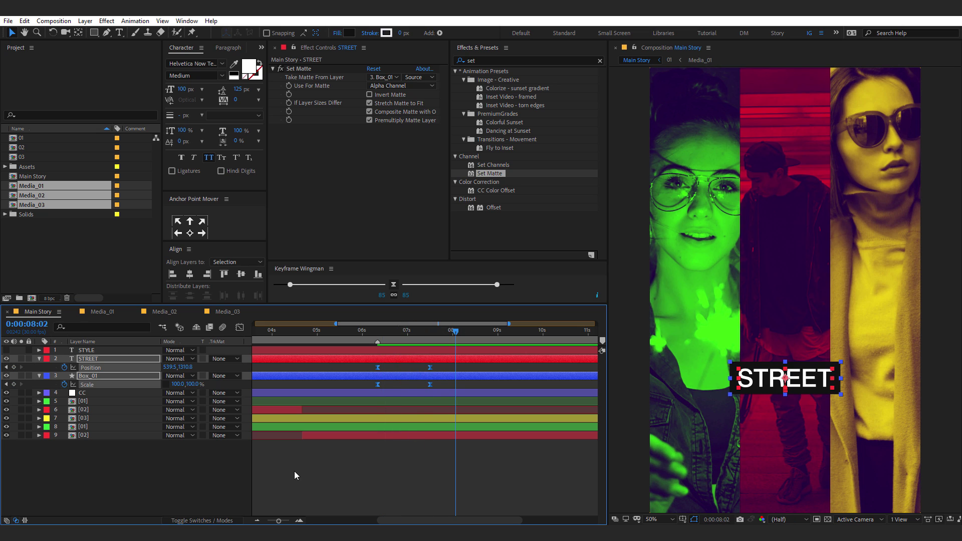
Step: Play the whole Main Story composition from the start and examine how the title reveal follows the photo strip animation
left_click(202, 476)
key("comma")
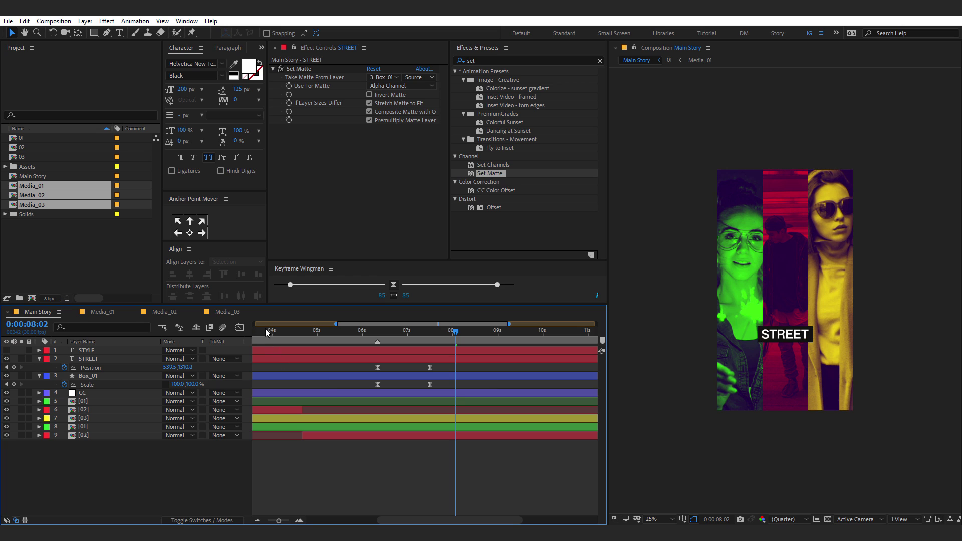
key("minus")
left_click_drag(305, 331, 202, 333)
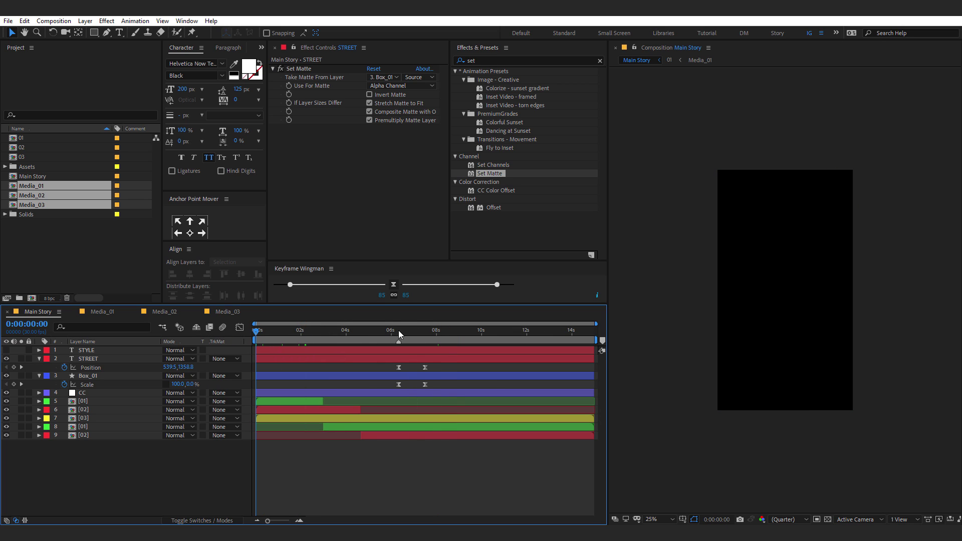
key("space")
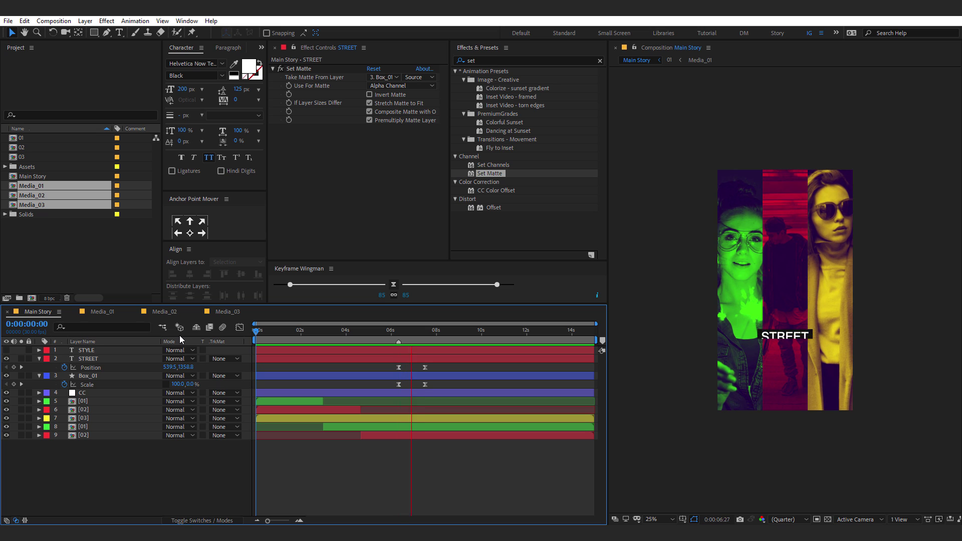
left_click(371, 334)
left_click_drag(371, 337, 360, 335)
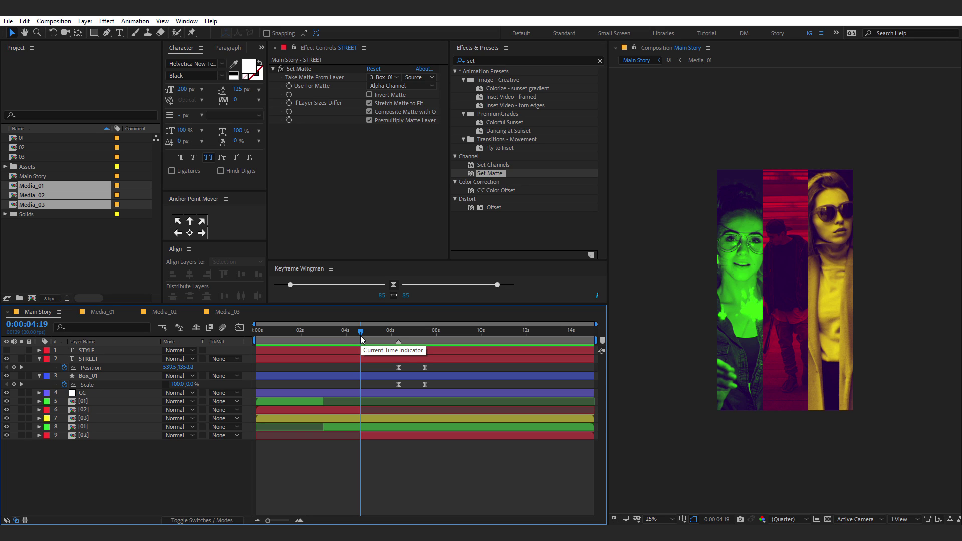